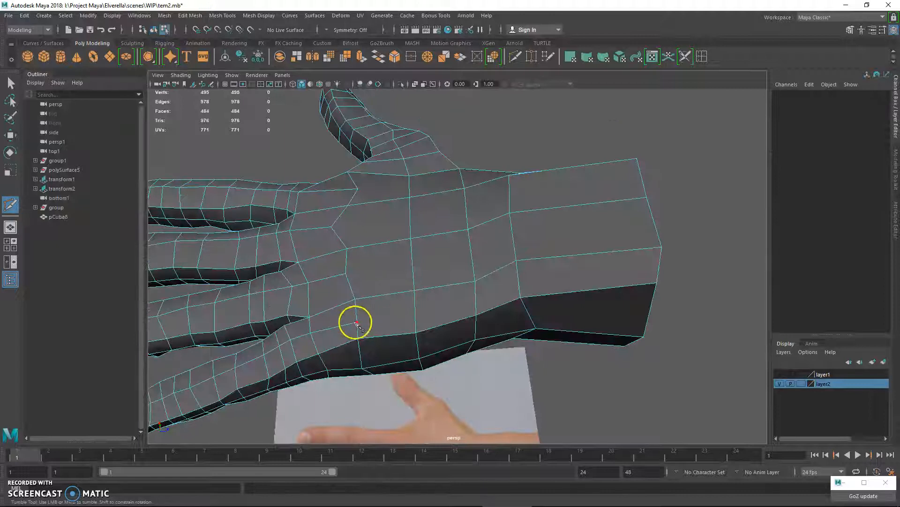
# Step: Cut two lengthwise edge lines with Multi-Cut across the back of the hand to the wrist opening, starting on the little-finger side
pyautogui.click(476, 299)
pyautogui.click(519, 280)
pyautogui.click(660, 268)
pyautogui.press('Return')
pyautogui.keyDown('alt'); pyautogui.moveTo(557, 248); pyautogui.dragTo(402, 177); pyautogui.keyUp('alt')
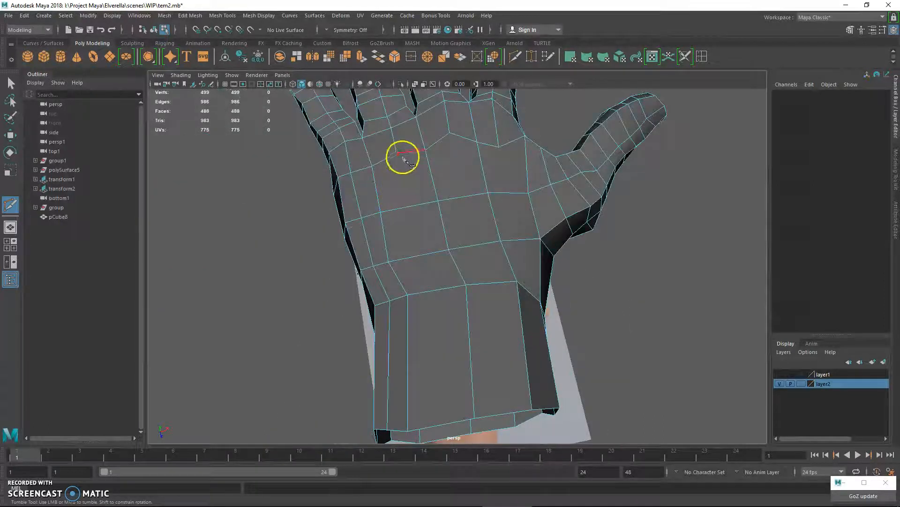
pyautogui.click(402, 177)
pyautogui.click(408, 207)
pyautogui.click(430, 290)
pyautogui.click(438, 427)
pyautogui.press('Return')
# Step: Cut two more edge lines from the knuckle edge loop to the wrist opening, the second one on the thumb side
pyautogui.click(449, 134)
pyautogui.click(487, 284)
pyautogui.click(506, 413)
pyautogui.press('Return')
pyautogui.click(499, 147)
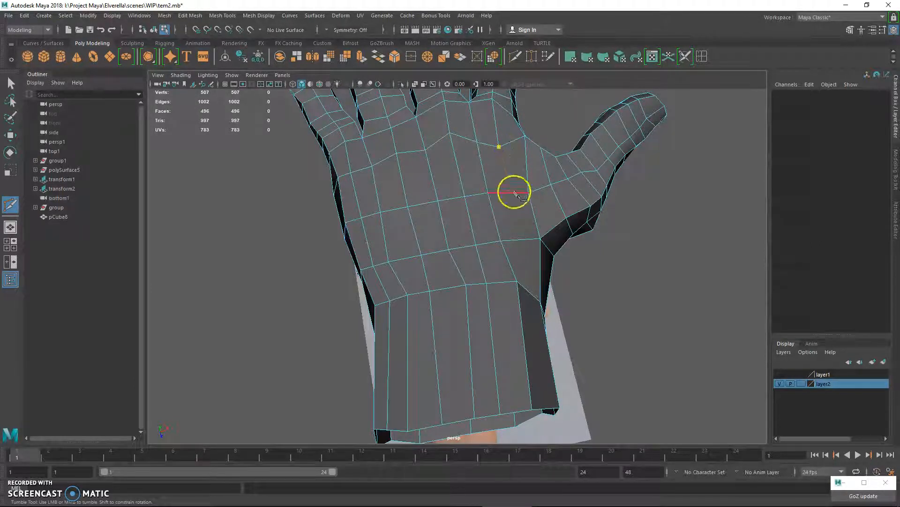
pyautogui.click(527, 293)
pyautogui.click(542, 402)
pyautogui.press('Return')
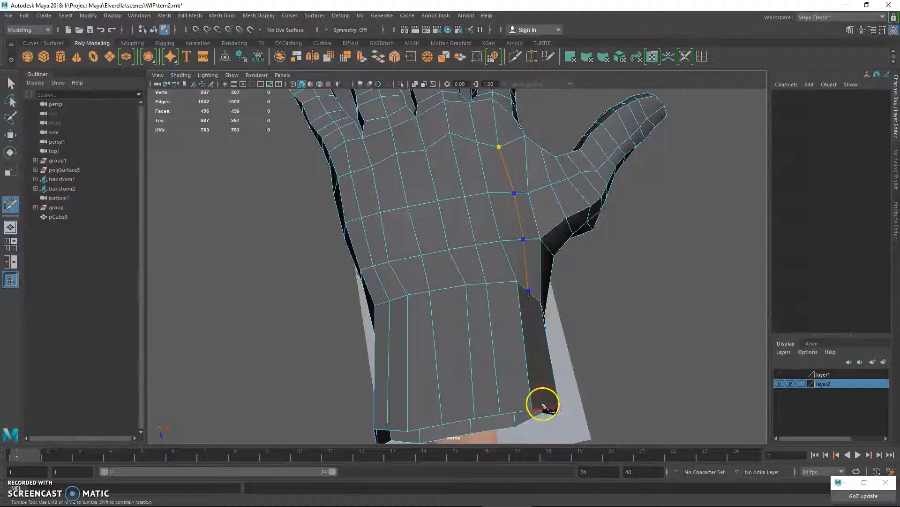
# Step: On the opposite side of the hand, cut two lengthwise edge lines near the thumb, running to the wrist opening
pyautogui.click(465, 284)
pyautogui.keyDown('alt'); pyautogui.moveTo(364, 293); pyautogui.dragTo(331, 223); pyautogui.keyUp('alt')
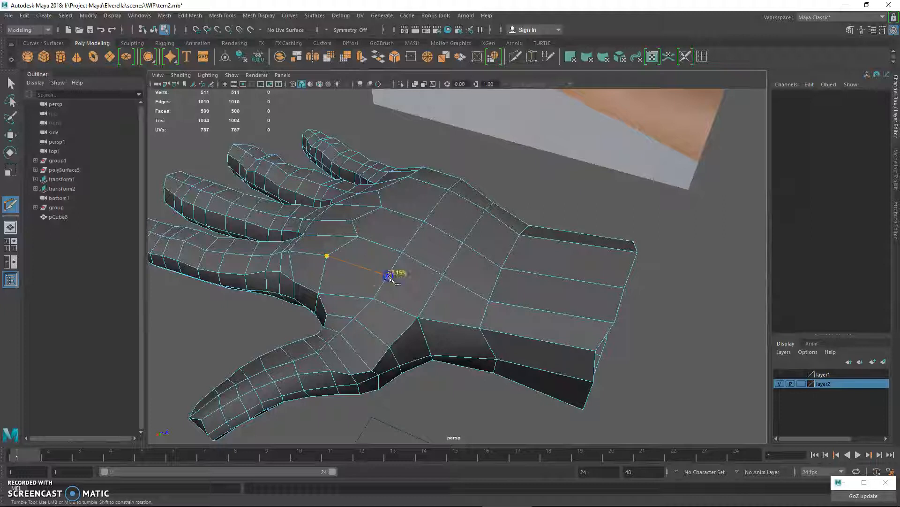
pyautogui.click(487, 313)
pyautogui.click(604, 340)
pyautogui.press('Return')
pyautogui.moveTo(380, 224); pyautogui.dragTo(415, 244)
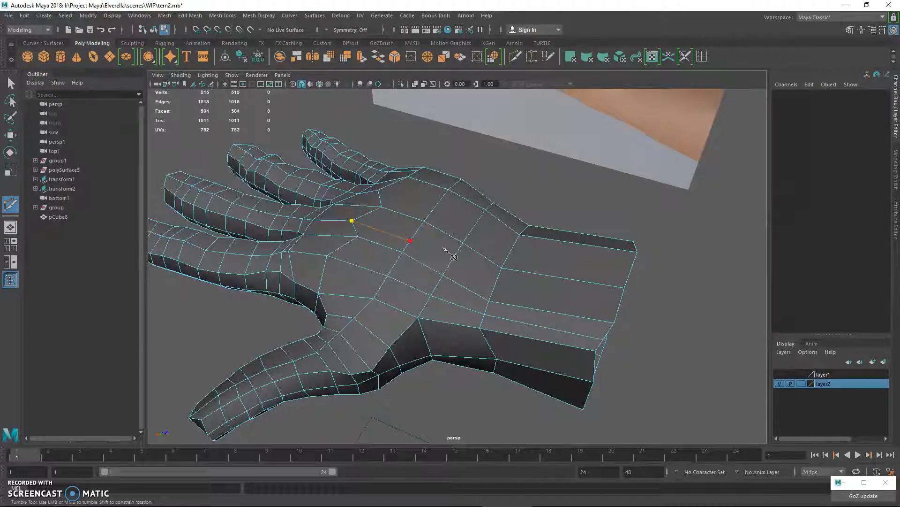
pyautogui.click(496, 283)
pyautogui.click(620, 305)
pyautogui.press('Return')
# Step: Continue the lengthwise cuts over the rest of that side, ending with one along the little-finger edge down to the wrist opening
pyautogui.keyDown('alt'); pyautogui.moveTo(614, 280); pyautogui.dragTo(404, 273); pyautogui.keyUp('alt')
pyautogui.keyDown('alt'); pyautogui.moveTo(404, 273); pyautogui.dragTo(430, 249, button='middle'); pyautogui.keyUp('alt')
pyautogui.click(521, 165)
pyautogui.click(465, 287)
pyautogui.press('Return')
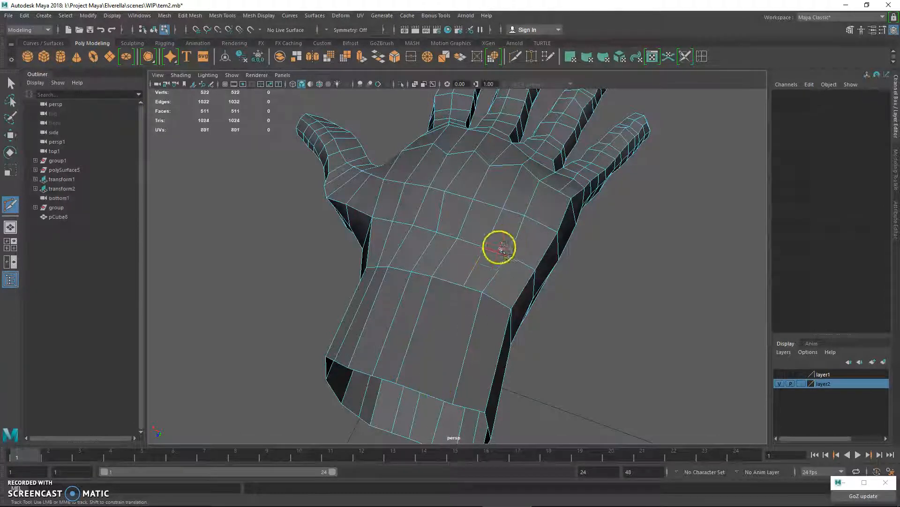
pyautogui.click(463, 286)
pyautogui.click(420, 392)
pyautogui.press('Return')
pyautogui.click(559, 191)
pyautogui.click(545, 225)
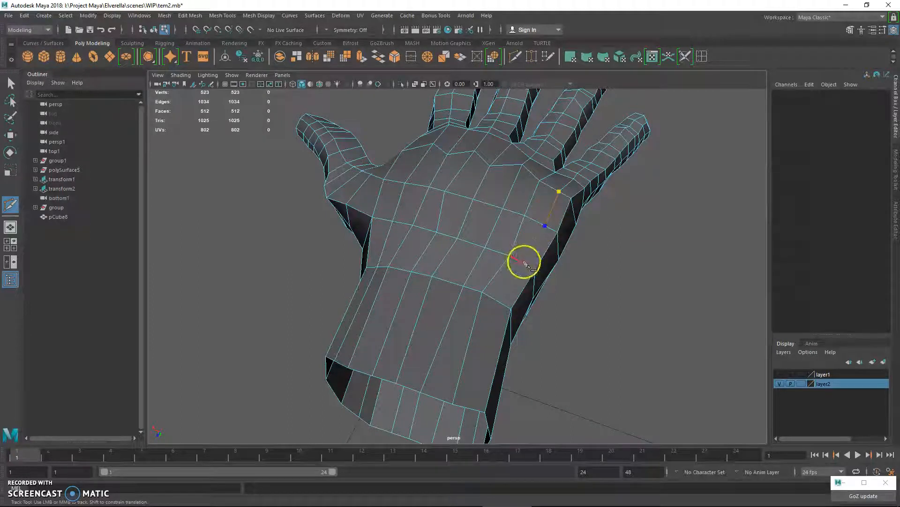
pyautogui.click(497, 300)
pyautogui.press('Return')
# Step: Examine the vertices of the wrist opening from the side in shaded and wireframe display
pyautogui.keyDown('alt'); pyautogui.moveTo(492, 338); pyautogui.dragTo(483, 251); pyautogui.keyUp('alt')
pyautogui.keyDown('alt'); pyautogui.moveTo(483, 251); pyautogui.dragTo(414, 253, button='middle'); pyautogui.keyUp('alt')
pyautogui.keyDown('alt'); pyautogui.moveTo(414, 254); pyautogui.dragTo(439, 256); pyautogui.keyUp('alt')
pyautogui.press('q')
pyautogui.moveTo(440, 227); pyautogui.dragTo(408, 231, button='right')
pyautogui.moveTo(441, 218); pyautogui.dragTo(525, 406)
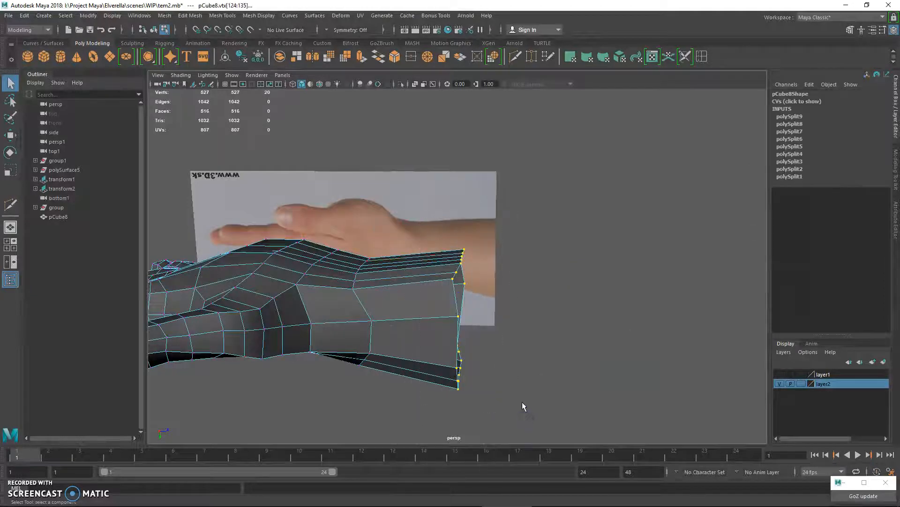
pyautogui.press('4')
pyautogui.keyDown('alt'); pyautogui.moveTo(448, 348); pyautogui.dragTo(520, 330); pyautogui.keyUp('alt')
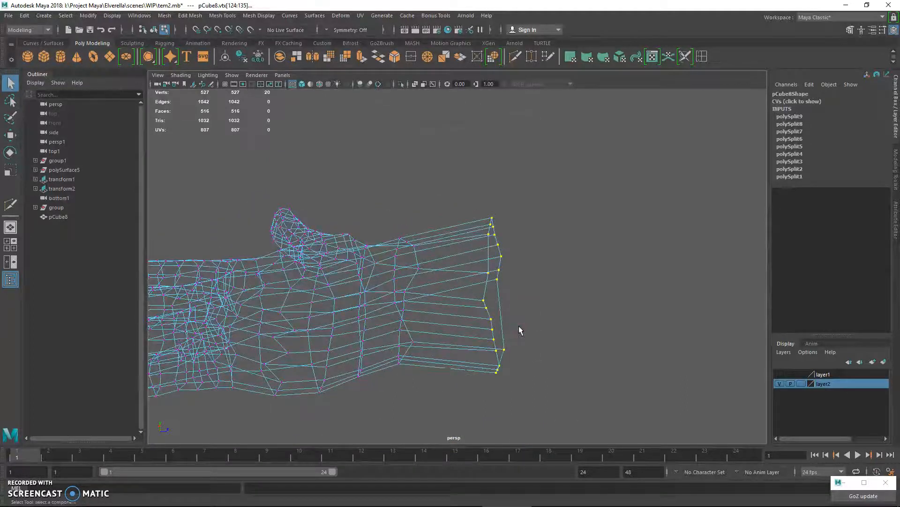
pyautogui.click(707, 210)
pyautogui.moveTo(521, 228)
pyautogui.keyDown('alt'); pyautogui.mouseDown()
pyautogui.moveTo(519, 262)
pyautogui.moveTo(521, 249)
pyautogui.moveTo(508, 240)
pyautogui.mouseUp(); pyautogui.keyUp('alt')
pyautogui.press('5')
pyautogui.moveTo(449, 218); pyautogui.dragTo(479, 200, button='right')
pyautogui.click(495, 232)
pyautogui.click(495, 232)
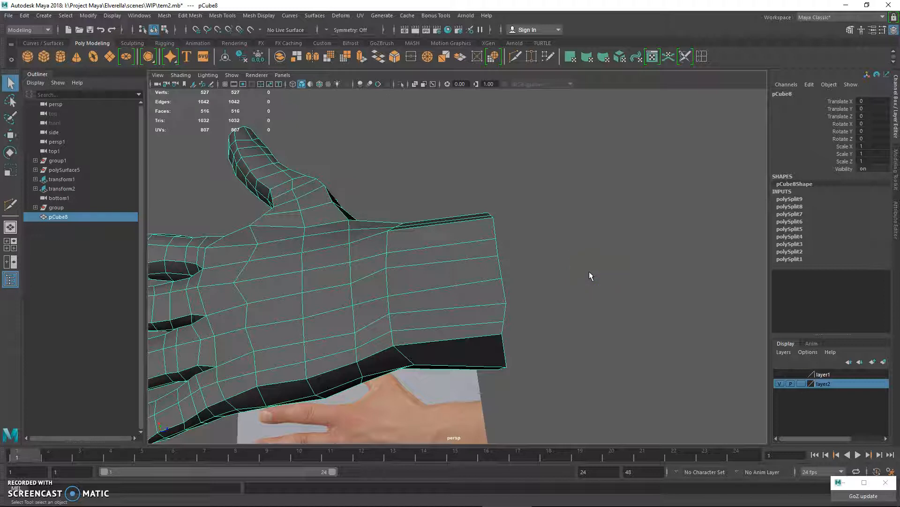
# Step: Adjust the position of the thumb-side corner vertex on the wrist opening's rim
pyautogui.moveTo(494, 214); pyautogui.dragTo(473, 212, button='right')
pyautogui.click(493, 217)
pyautogui.keyDown('alt'); pyautogui.moveTo(492, 217); pyautogui.dragTo(564, 241); pyautogui.keyUp('alt')
pyautogui.press('w')
pyautogui.moveTo(529, 210); pyautogui.dragTo(531, 207)
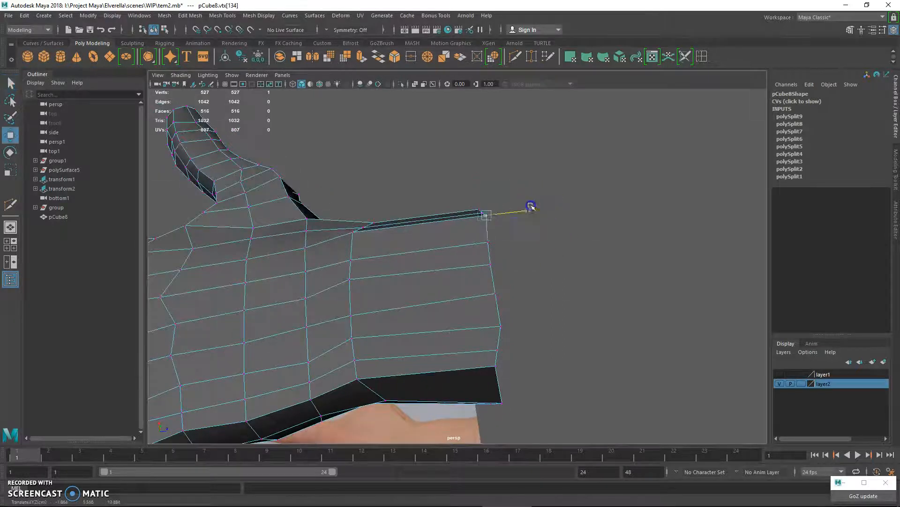
pyautogui.press('f')
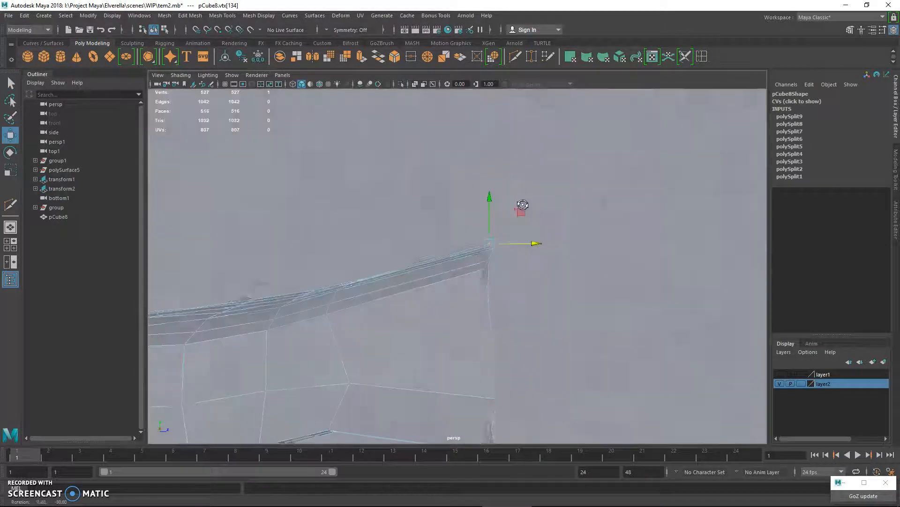
pyautogui.keyDown('alt'); pyautogui.moveTo(530, 252); pyautogui.dragTo(489, 255); pyautogui.keyUp('alt')
# Step: Move vertices along the wrist opening to even out its rim, undoing the last stray change
pyautogui.press('q')
pyautogui.moveTo(380, 178); pyautogui.dragTo(437, 343)
pyautogui.press('w')
pyautogui.moveTo(382, 320); pyautogui.dragTo(502, 306)
pyautogui.press('q')
pyautogui.keyDown('alt'); pyautogui.moveTo(394, 293); pyautogui.dragTo(499, 287); pyautogui.keyUp('alt')
pyautogui.press('w')
pyautogui.click(465, 291)
pyautogui.hotkey('ctrl', 'z')
pyautogui.press('q')
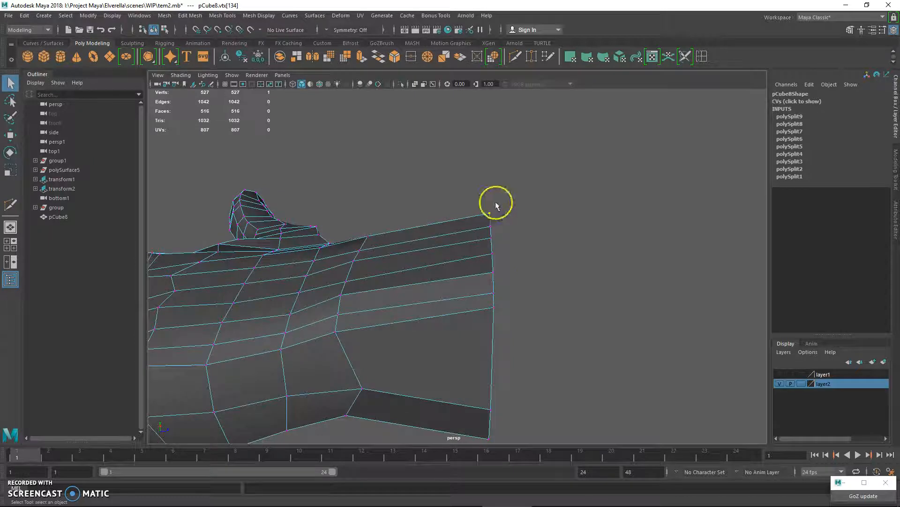
# Step: Delete the two extra lengthwise edges crossing the wrist and forearm on the little-finger side of the hand's back
pyautogui.keyDown('alt'); pyautogui.moveTo(511, 224); pyautogui.dragTo(440, 252); pyautogui.keyUp('alt')
pyautogui.keyDown('alt'); pyautogui.moveTo(431, 255); pyautogui.dragTo(483, 282, button='right'); pyautogui.keyUp('alt')
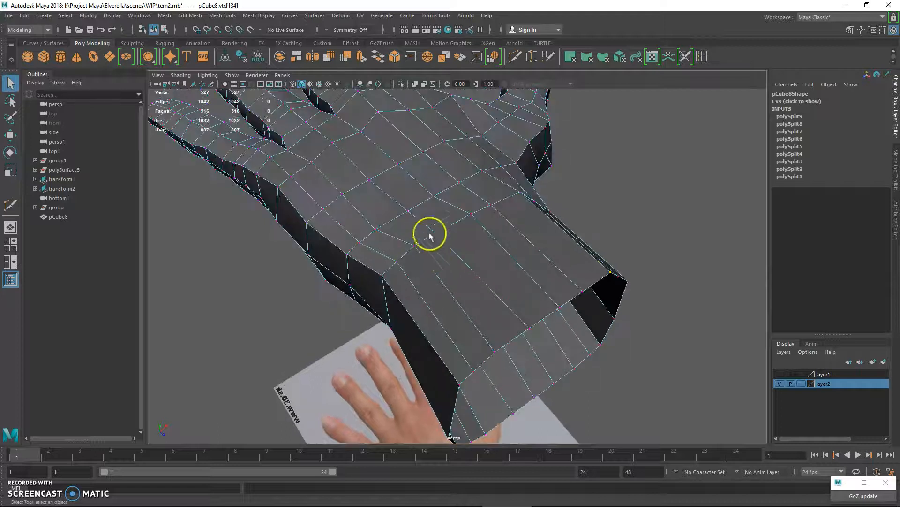
pyautogui.moveTo(392, 200); pyautogui.dragTo(408, 192, button='right')
pyautogui.keyDown('alt'); pyautogui.moveTo(410, 196); pyautogui.dragTo(387, 257); pyautogui.keyUp('alt')
pyautogui.moveTo(401, 171); pyautogui.dragTo(396, 145, button='right')
pyautogui.click(393, 165)
pyautogui.keyDown('alt'); pyautogui.moveTo(436, 265); pyautogui.dragTo(442, 249); pyautogui.keyUp('alt')
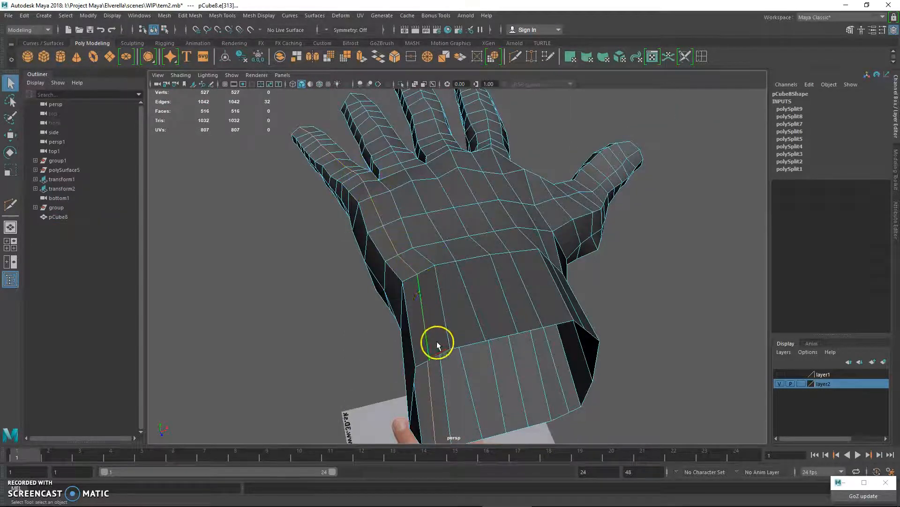
pyautogui.keyDown('alt'); pyautogui.moveTo(468, 190); pyautogui.dragTo(564, 199); pyautogui.keyUp('alt')
pyautogui.click(509, 252)
pyautogui.keyDown('alt'); pyautogui.moveTo(509, 252); pyautogui.dragTo(441, 279); pyautogui.keyUp('alt')
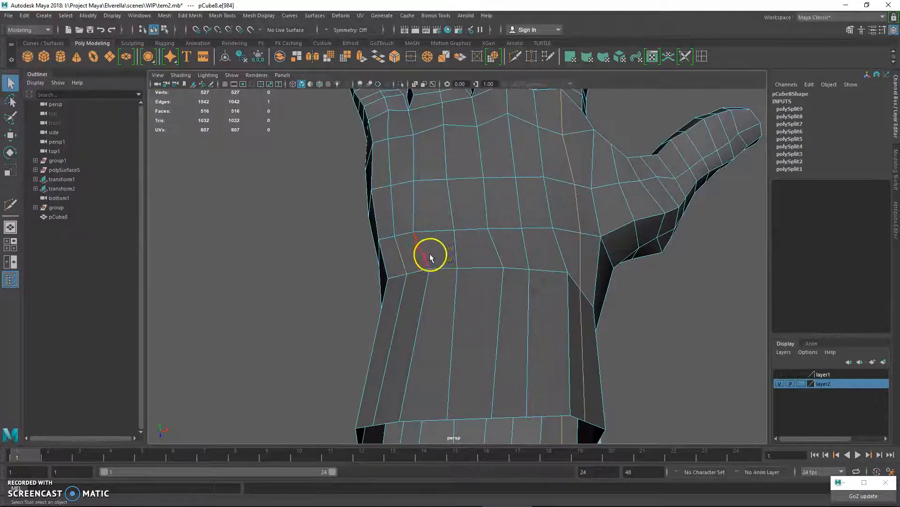
pyautogui.press('Delete')
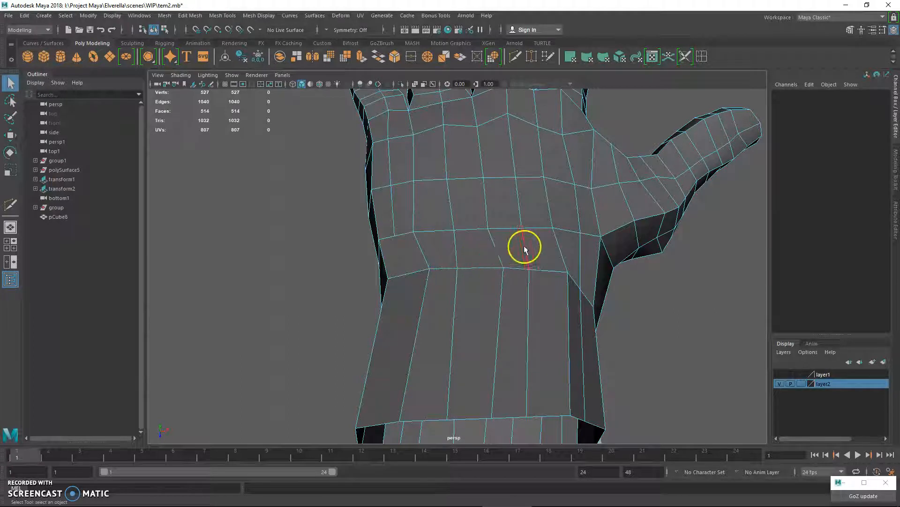
# Step: Delete the two extra lengthwise edges crossing the wrist and forearm on the thumb side
pyautogui.click(579, 251)
pyautogui.press('Delete')
pyautogui.click(581, 295)
pyautogui.press('Delete')
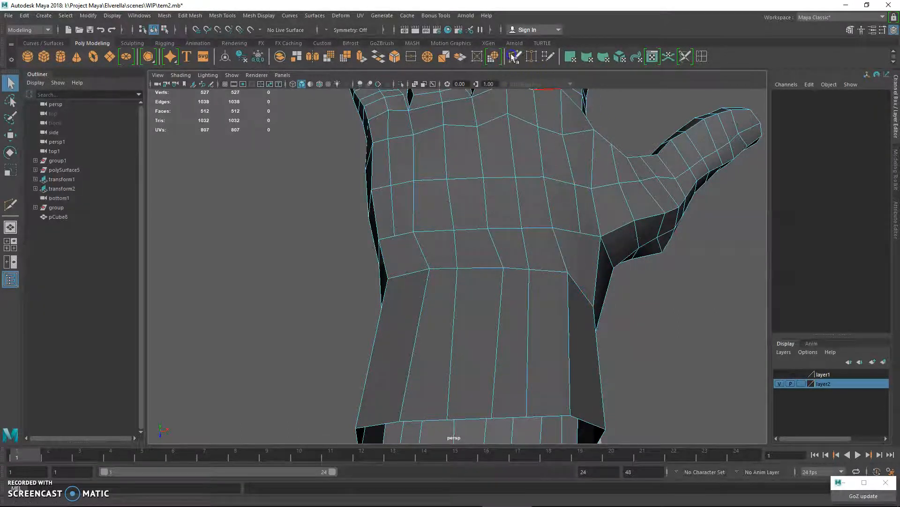
# Step: Cut a crosswise edge line through the wrist faces with Multi-Cut, joining the two open edge ends on the little-finger and thumb sides
pyautogui.click(513, 56)
pyautogui.click(394, 235)
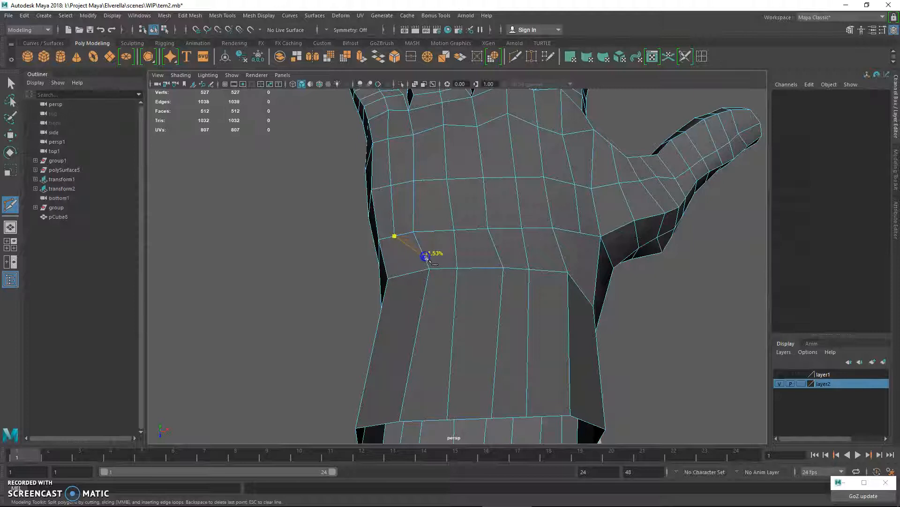
pyautogui.hotkey('ctrl', 'z')
pyautogui.click(423, 254)
pyautogui.click(456, 252)
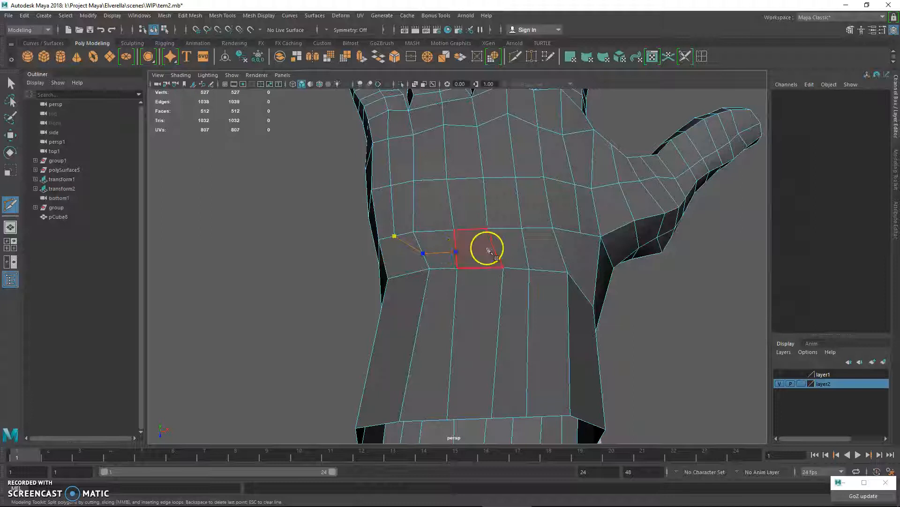
pyautogui.click(525, 250)
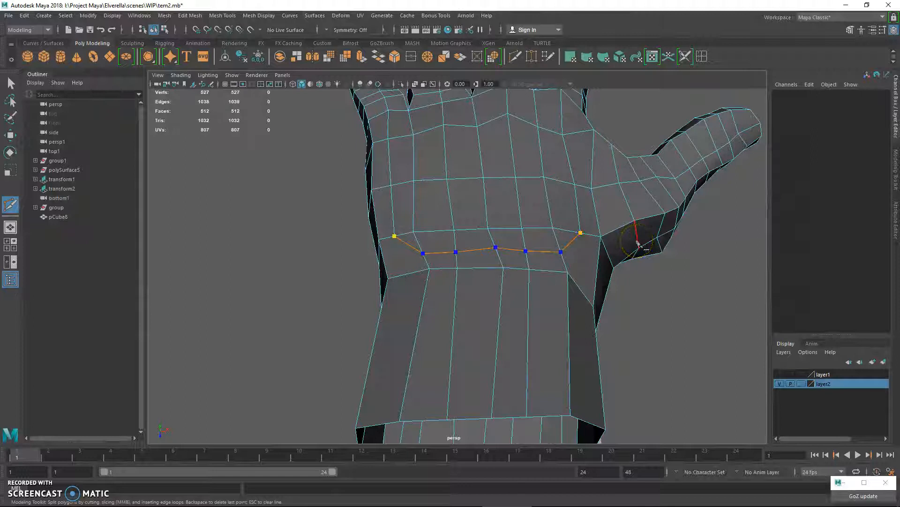
pyautogui.click(422, 251)
# Step: Examine the faces and edges around the little-finger end of the new wrist cut
pyautogui.keyDown('alt'); pyautogui.moveTo(412, 262); pyautogui.dragTo(563, 263); pyautogui.keyUp('alt')
pyautogui.click(404, 323)
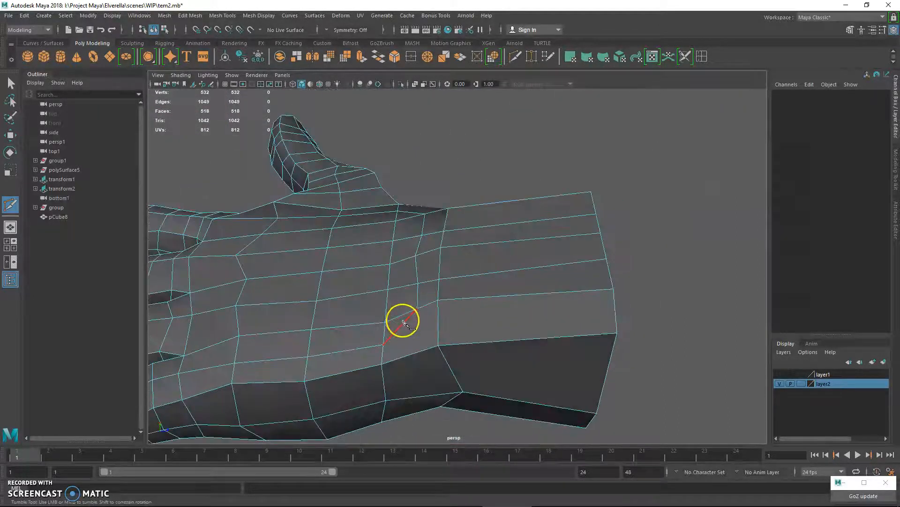
pyautogui.keyDown('alt'); pyautogui.moveTo(404, 323); pyautogui.dragTo(459, 251, button='right'); pyautogui.keyUp('alt')
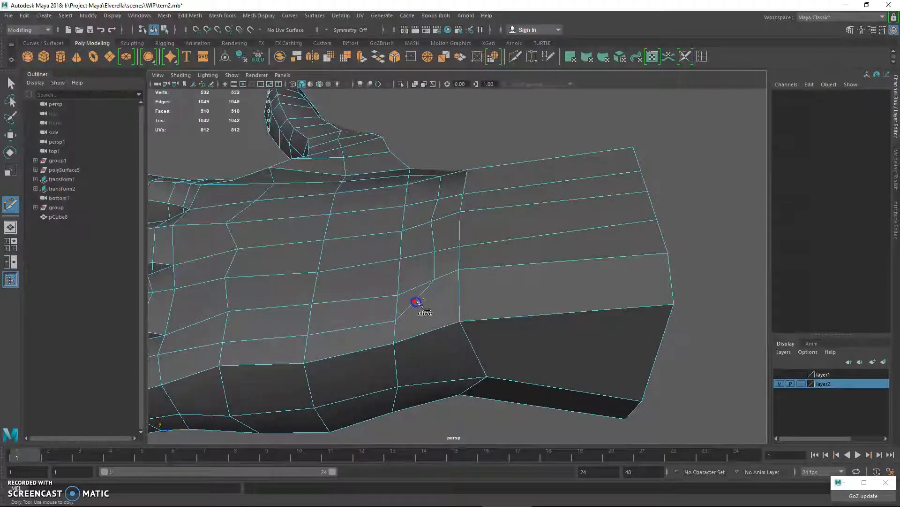
pyautogui.press('q')
pyautogui.moveTo(440, 270); pyautogui.dragTo(441, 277, button='right')
pyautogui.click(455, 286)
pyautogui.keyDown('alt'); pyautogui.moveTo(456, 286); pyautogui.dragTo(478, 287); pyautogui.keyUp('alt')
pyautogui.click(467, 271)
pyautogui.moveTo(452, 226); pyautogui.dragTo(454, 241, button='right')
pyautogui.click(457, 252)
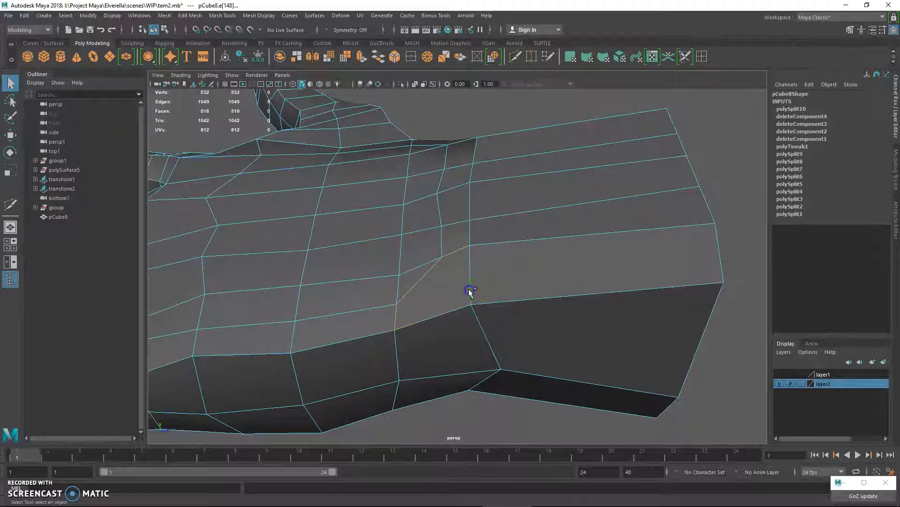
# Step: Delete the leftover vertices along the wrist loop and the wrist opening
pyautogui.moveTo(467, 244); pyautogui.dragTo(425, 241, button='right')
pyautogui.moveTo(443, 115); pyautogui.dragTo(764, 396)
pyautogui.press('Delete')
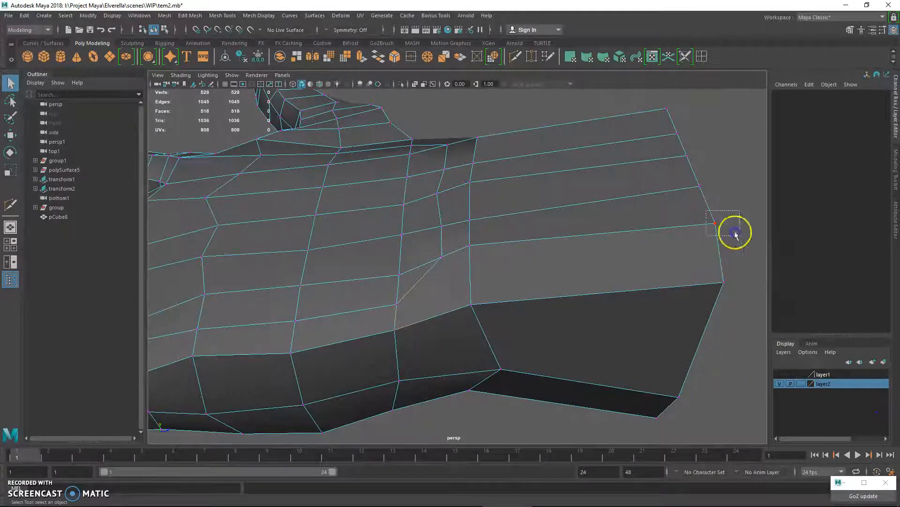
pyautogui.moveTo(715, 220); pyautogui.dragTo(716, 222)
# Step: Cut an edge from the middle of the diagonal wrist cut to the wrist loop's corner vertex on the little-finger side
pyautogui.click(516, 57)
pyautogui.click(422, 279)
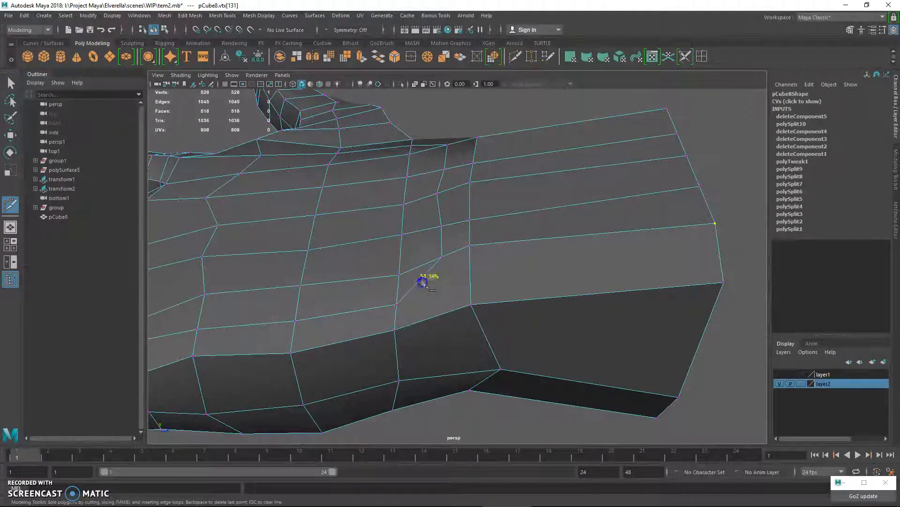
pyautogui.click(498, 289)
pyautogui.press('Return')
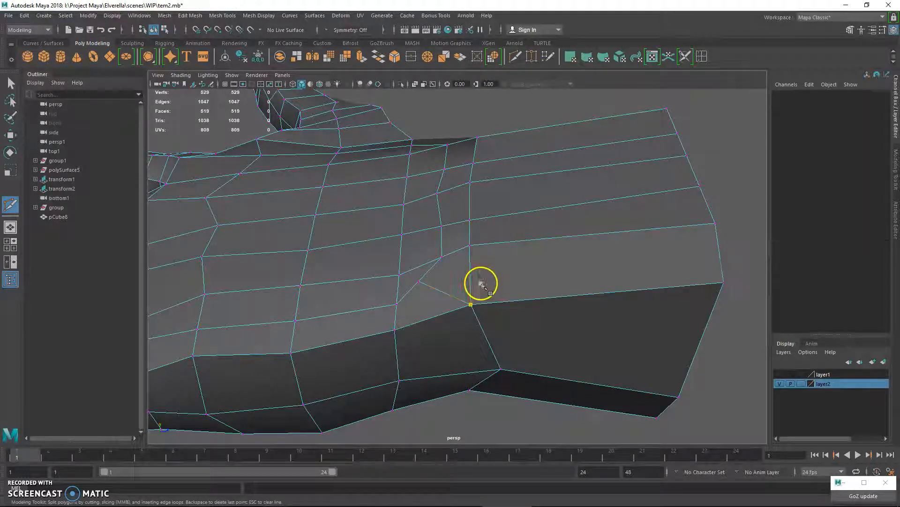
# Step: Select the vertex in the middle of the diagonal wrist cut and smooth it repeatedly with Average Vertices
pyautogui.press('q')
pyautogui.moveTo(423, 277); pyautogui.dragTo(421, 274, button='right')
pyautogui.click(420, 290)
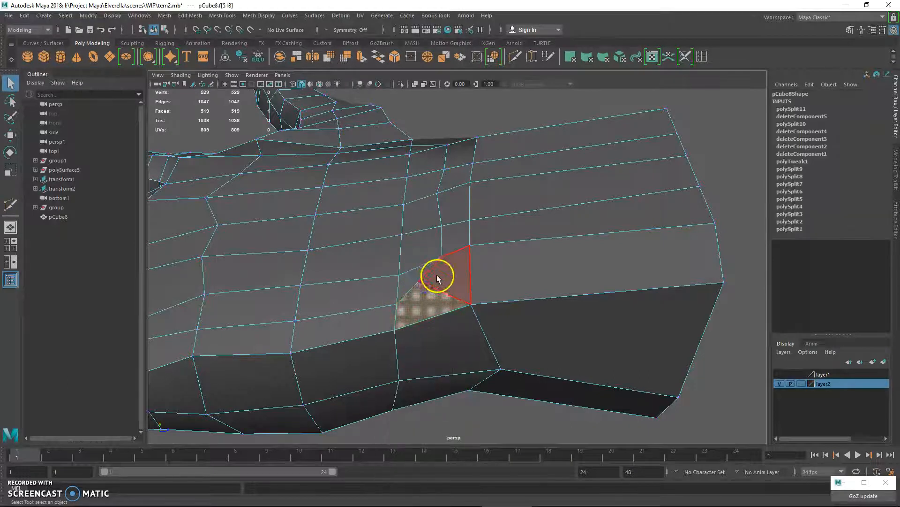
pyautogui.moveTo(447, 275); pyautogui.dragTo(451, 242, button='right')
pyautogui.click(448, 263)
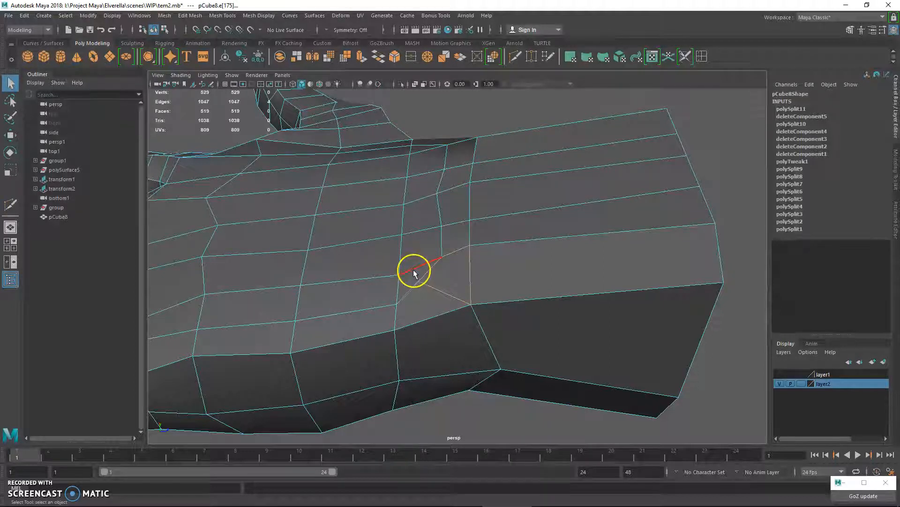
pyautogui.moveTo(459, 274); pyautogui.dragTo(408, 234, button='right')
pyautogui.click(419, 280)
pyautogui.press('4')
pyautogui.press('5')
pyautogui.moveTo(425, 283)
pyautogui.keyDown('shift'); pyautogui.mouseDown(button='right')
pyautogui.moveTo(448, 271)
pyautogui.moveTo(441, 268)
pyautogui.mouseUp(button='right'); pyautogui.keyUp('shift')
pyautogui.press('g')
pyautogui.press('g')
# Step: Select vertices along the wrist opening in wireframe display and move them to reshape the rim
pyautogui.keyDown('alt'); pyautogui.moveTo(526, 246); pyautogui.dragTo(503, 195); pyautogui.keyUp('alt')
pyautogui.keyDown('alt'); pyautogui.moveTo(491, 164); pyautogui.dragTo(610, 414); pyautogui.keyUp('alt')
pyautogui.press('4')
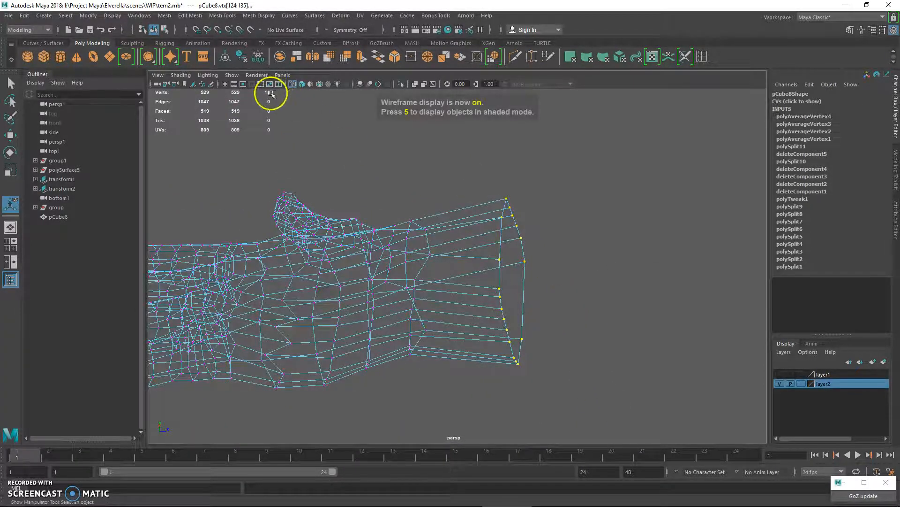
pyautogui.moveTo(474, 257)
pyautogui.mouseDown()
pyautogui.moveTo(577, 407)
pyautogui.moveTo(582, 397)
pyautogui.mouseUp()
pyautogui.press('w')
pyautogui.moveTo(507, 255)
pyautogui.mouseDown()
pyautogui.moveTo(513, 223)
pyautogui.moveTo(510, 249)
pyautogui.moveTo(490, 270)
pyautogui.mouseUp()
# Step: Smooth the chosen vertex on the wrist opening with Average Vertices in shaded display
pyautogui.press('5')
pyautogui.keyDown('alt'); pyautogui.moveTo(513, 300); pyautogui.dragTo(450, 272); pyautogui.keyUp('alt')
pyautogui.click(446, 269)
pyautogui.keyDown('shift'); pyautogui.moveTo(446, 270); pyautogui.dragTo(469, 261, button='right'); pyautogui.keyUp('shift')
pyautogui.keyDown('alt'); pyautogui.moveTo(469, 261); pyautogui.dragTo(476, 270); pyautogui.keyUp('alt')
pyautogui.keyDown('alt'); pyautogui.moveTo(476, 269); pyautogui.dragTo(539, 319, button='right'); pyautogui.keyUp('alt')
pyautogui.keyDown('alt'); pyautogui.moveTo(539, 320); pyautogui.dragTo(460, 371); pyautogui.keyUp('alt')
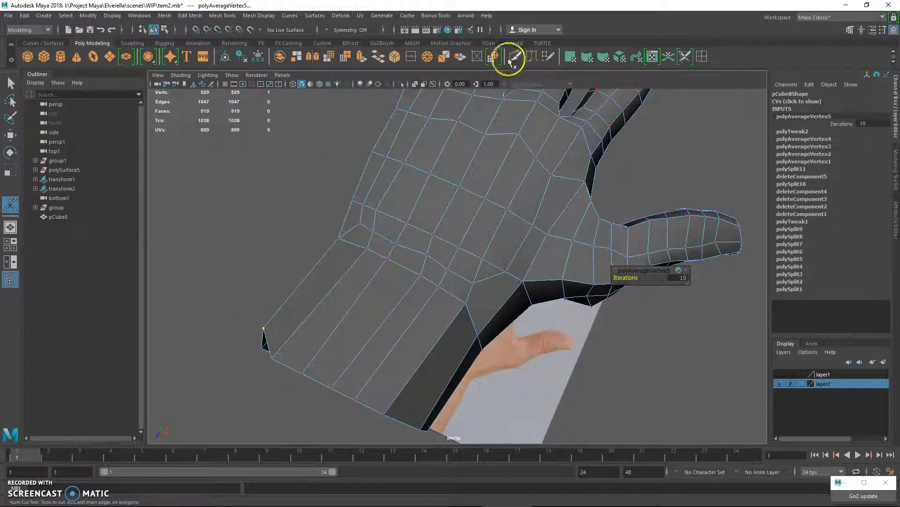
# Step: Cut a matching edge from the thumb-side corner of the wrist loop to the diagonal wrist edge
pyautogui.keyDown('shift'); pyautogui.moveTo(528, 247); pyautogui.dragTo(495, 279, button='right'); pyautogui.keyUp('shift')
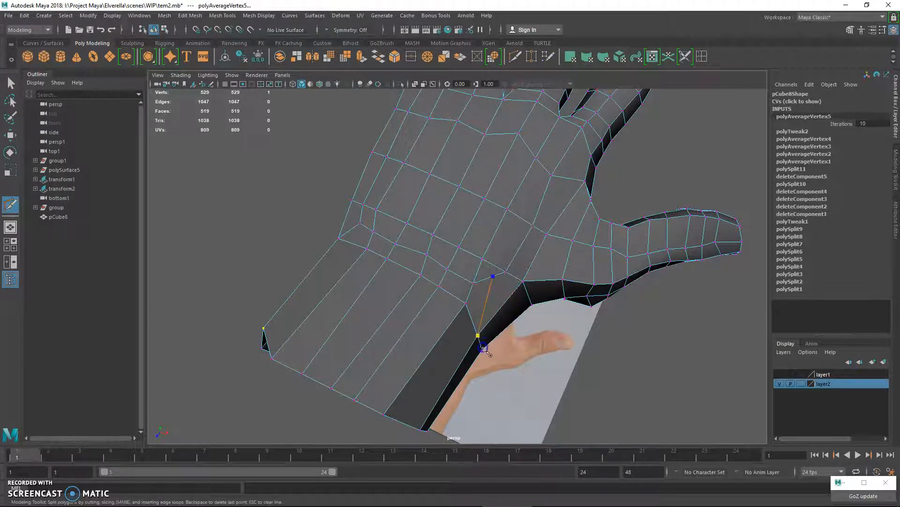
pyautogui.click(499, 290)
pyautogui.rightClick(498, 281)
# Step: Select the vertices around the crosswise wrist cut and smooth them repeatedly with Average Vertices
pyautogui.click(459, 237)
pyautogui.keyDown('alt'); pyautogui.moveTo(530, 257); pyautogui.dragTo(413, 251); pyautogui.keyUp('alt')
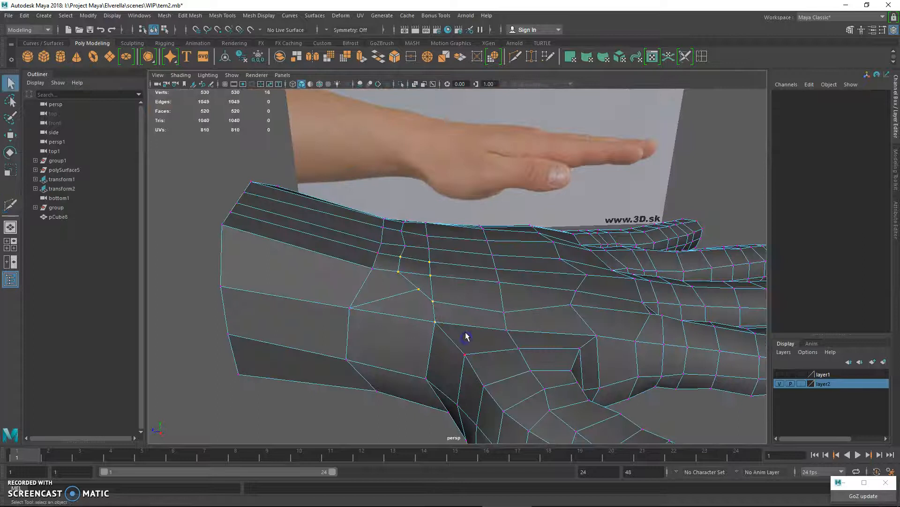
pyautogui.press('4')
pyautogui.press('g')
pyautogui.moveTo(392, 276)
pyautogui.keyDown('alt'); pyautogui.mouseDown()
pyautogui.moveTo(453, 281)
pyautogui.moveTo(441, 302)
pyautogui.moveTo(416, 285)
pyautogui.moveTo(481, 299)
pyautogui.mouseUp(); pyautogui.keyUp('alt')
# Step: Move individual vertices on the wrist opening's upper rim, at both corners, to round out its shape
pyautogui.press('5')
pyautogui.click(424, 297)
pyautogui.press('w')
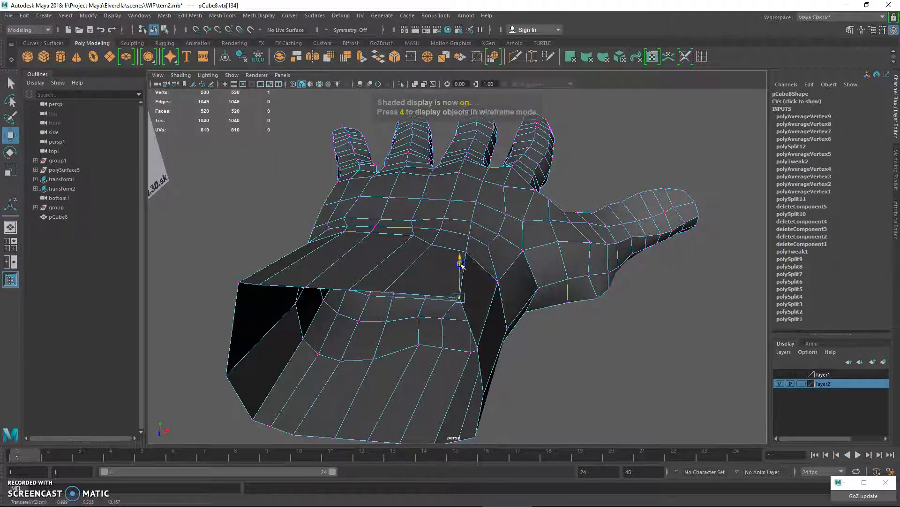
pyautogui.press('q')
pyautogui.click(253, 282)
pyautogui.press('w')
pyautogui.moveTo(230, 257); pyautogui.dragTo(236, 283)
pyautogui.press('q')
pyautogui.click(259, 285)
pyautogui.press('w')
pyautogui.moveTo(306, 287); pyautogui.dragTo(318, 288)
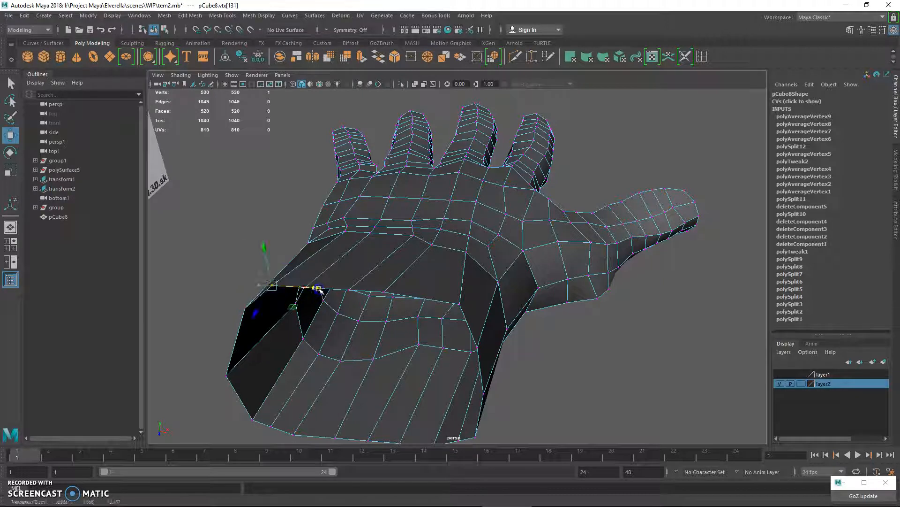
# Step: Move further vertices along the wrist opening's upper rim to even out its curve
pyautogui.press('q')
pyautogui.press('w')
pyautogui.click(381, 293)
pyautogui.press('q')
pyautogui.click(389, 292)
pyautogui.press('w')
pyautogui.moveTo(415, 295); pyautogui.dragTo(490, 296)
pyautogui.press('q')
# Step: Switch to vertex editing on the thumb side of the hand and reposition vertices between the wrist and thumb base
pyautogui.moveTo(350, 261); pyautogui.dragTo(430, 213, button='right')
pyautogui.moveTo(432, 249)
pyautogui.keyDown('alt'); pyautogui.mouseDown()
pyautogui.moveTo(456, 244)
pyautogui.moveTo(423, 264)
pyautogui.moveTo(302, 269)
pyautogui.moveTo(425, 248)
pyautogui.mouseUp(); pyautogui.keyUp('alt')
pyautogui.moveTo(454, 228); pyautogui.dragTo(426, 231, button='right')
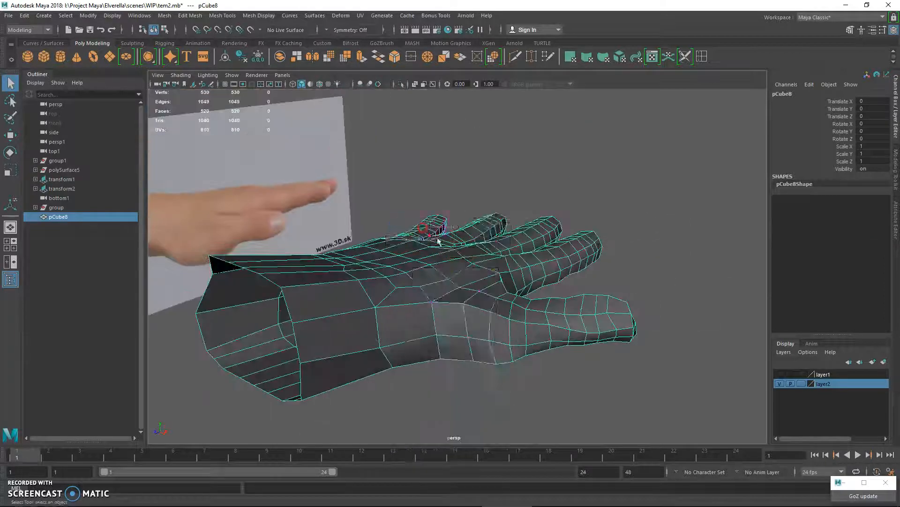
pyautogui.scroll(4, 453, 282)
pyautogui.click(433, 269)
pyautogui.press('w')
pyautogui.moveTo(430, 233)
pyautogui.mouseDown()
pyautogui.moveTo(428, 220)
pyautogui.moveTo(448, 235)
pyautogui.mouseUp()
pyautogui.press('q')
pyautogui.click(449, 281)
pyautogui.press('w')
pyautogui.press('q')
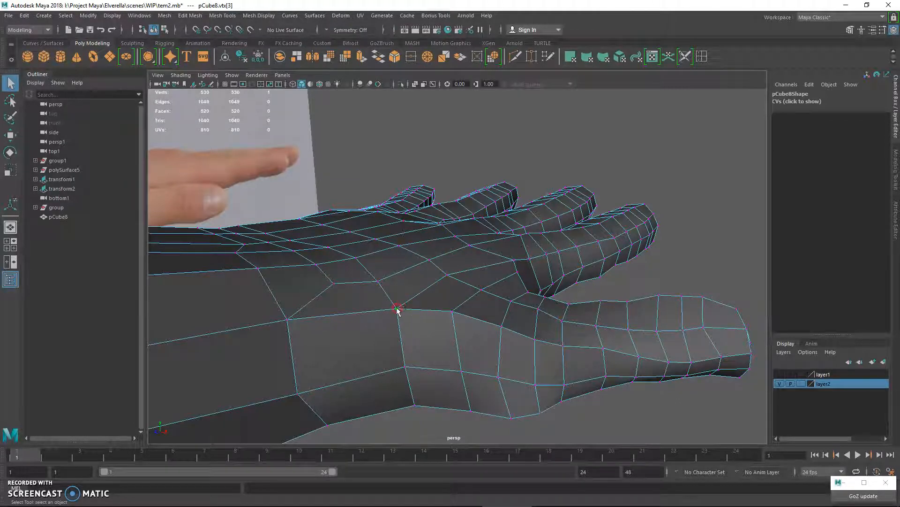
# Step: Smooth two neighbouring vertices at the base of the thumb repeatedly with Average Vertices
pyautogui.keyDown('shift'); pyautogui.moveTo(398, 310); pyautogui.dragTo(413, 300, button='right'); pyautogui.keyUp('shift')
pyautogui.press('g')
pyautogui.press('g')
pyautogui.press('g')
pyautogui.press('g')
pyautogui.click(445, 311)
pyautogui.press('g')
pyautogui.press('g')
pyautogui.keyDown('alt'); pyautogui.moveTo(399, 314); pyautogui.dragTo(512, 264, button='middle'); pyautogui.keyUp('alt')
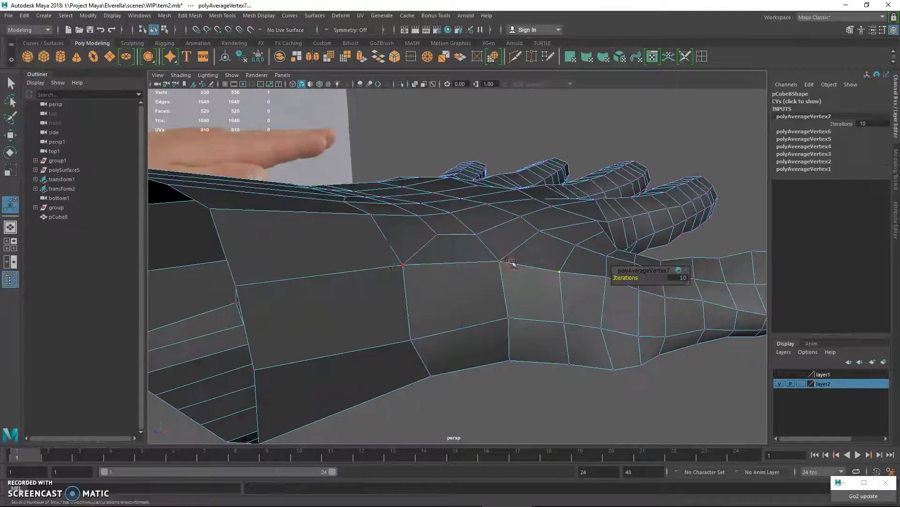
# Step: Smooth the next vertex towards the wrist on the thumb side repeatedly with Average Vertices
pyautogui.click(402, 267)
pyautogui.press('g')
pyautogui.press('g')
pyautogui.press('g')
pyautogui.press('g')
pyautogui.keyDown('alt'); pyautogui.moveTo(416, 269); pyautogui.dragTo(475, 305); pyautogui.keyUp('alt')
pyautogui.keyDown('alt'); pyautogui.moveTo(475, 305); pyautogui.dragTo(515, 324, button='middle'); pyautogui.keyUp('alt')
pyautogui.keyDown('alt'); pyautogui.moveTo(515, 323); pyautogui.dragTo(408, 257); pyautogui.keyUp('alt')
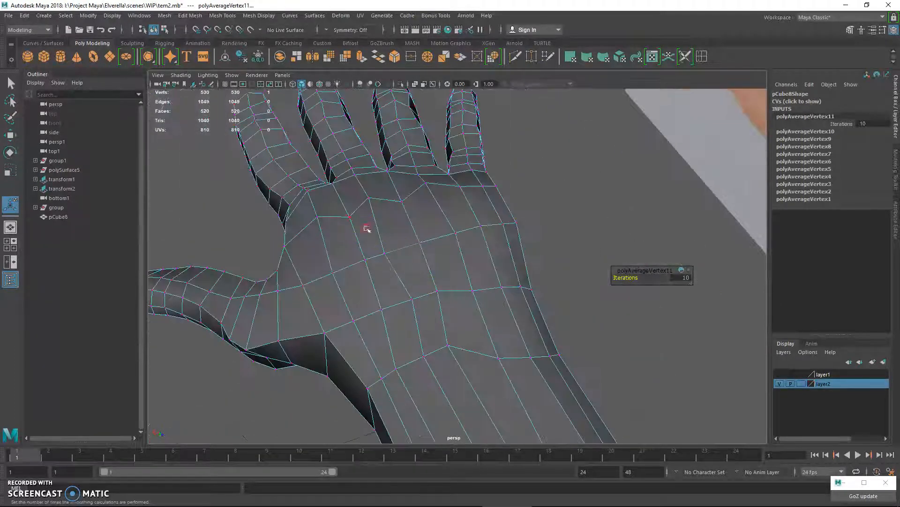
# Step: Return to object mode, delete the hand mesh's construction history, and show the whole hand in the maximized top view
pyautogui.moveTo(367, 229); pyautogui.dragTo(400, 206, button='right')
pyautogui.scroll(-5, 478, 256)
pyautogui.hotkey('alt', 'shift', 'd')
pyautogui.keyDown('alt'); pyautogui.moveTo(461, 292); pyautogui.dragTo(420, 292); pyautogui.keyUp('alt')
pyautogui.press('space')
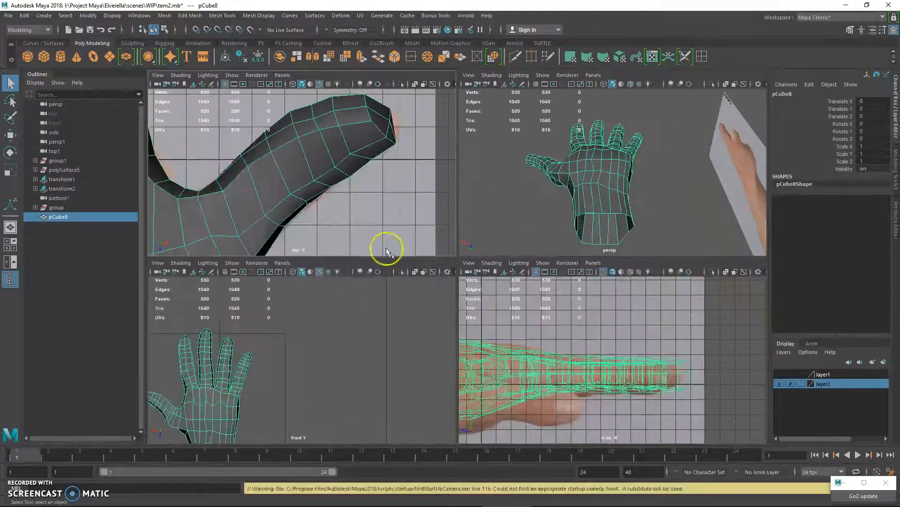
pyautogui.scroll(-6, 370, 192)
pyautogui.press('space')
pyautogui.keyDown('alt'); pyautogui.moveTo(409, 209); pyautogui.dragTo(474, 249, button='right'); pyautogui.keyUp('alt')
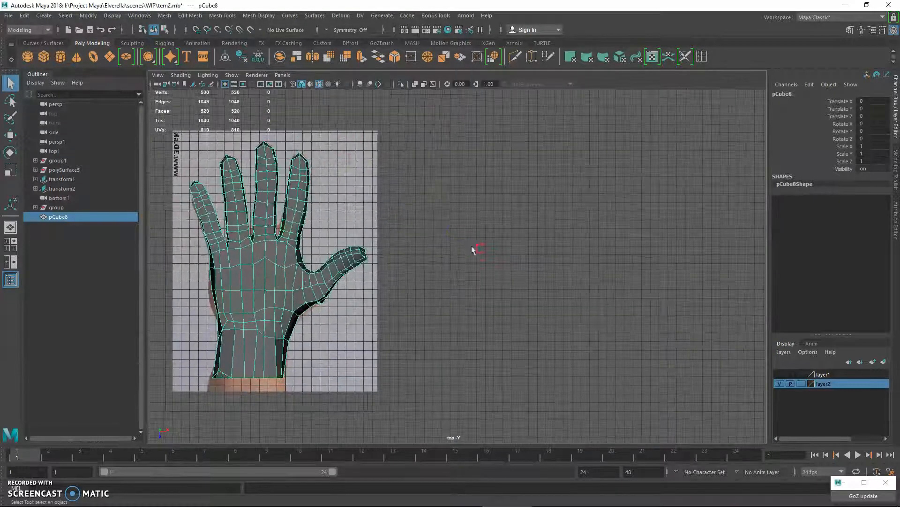
pyautogui.keyDown('alt'); pyautogui.moveTo(474, 249); pyautogui.dragTo(518, 237, button='middle'); pyautogui.keyUp('alt')
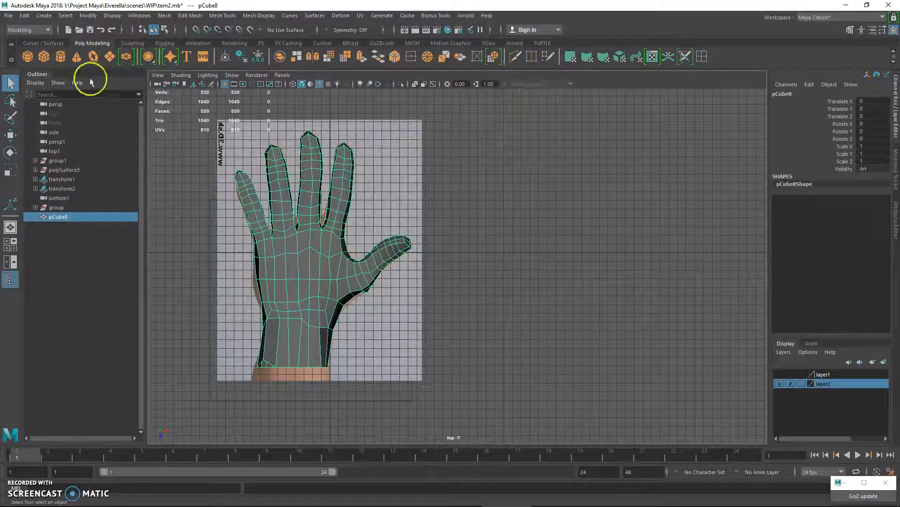
# Step: Import hand1.jpg from the sourceimages folder as an image plane in the current view
pyautogui.click(157, 75)
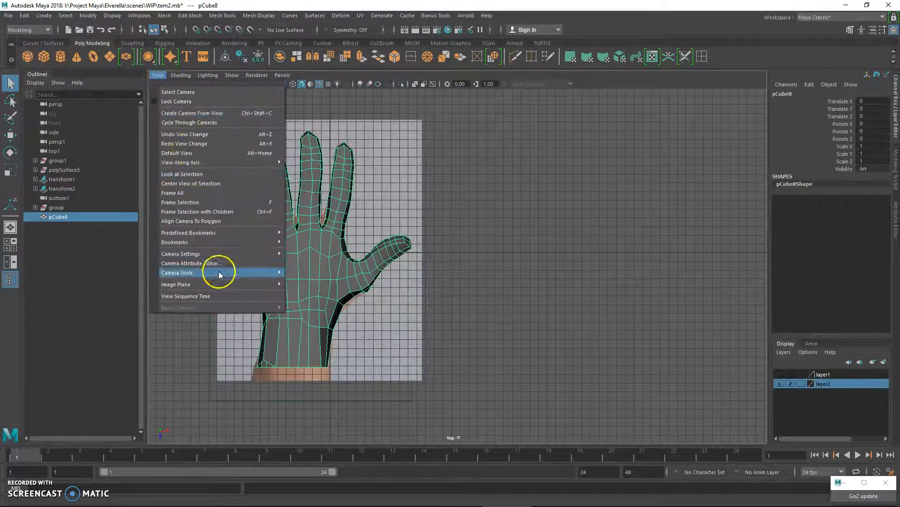
pyautogui.moveTo(227, 283)
pyautogui.click(302, 287)
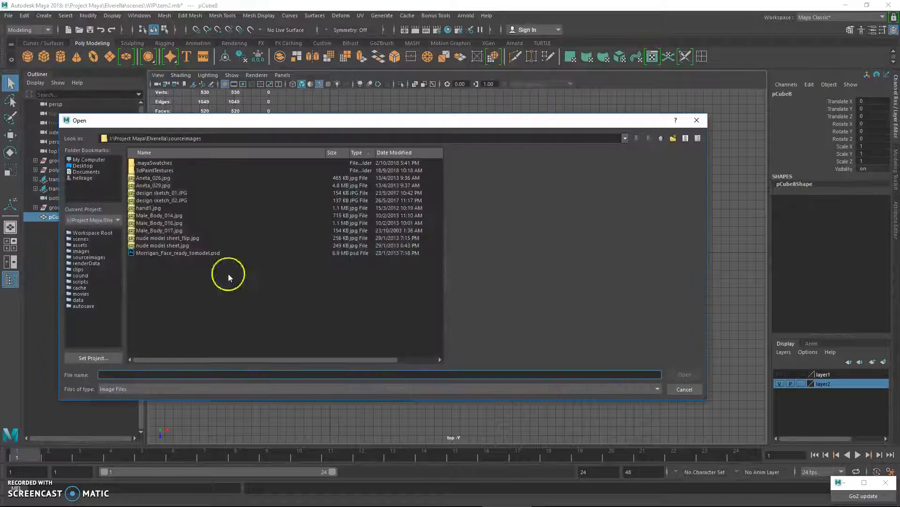
pyautogui.click(149, 208)
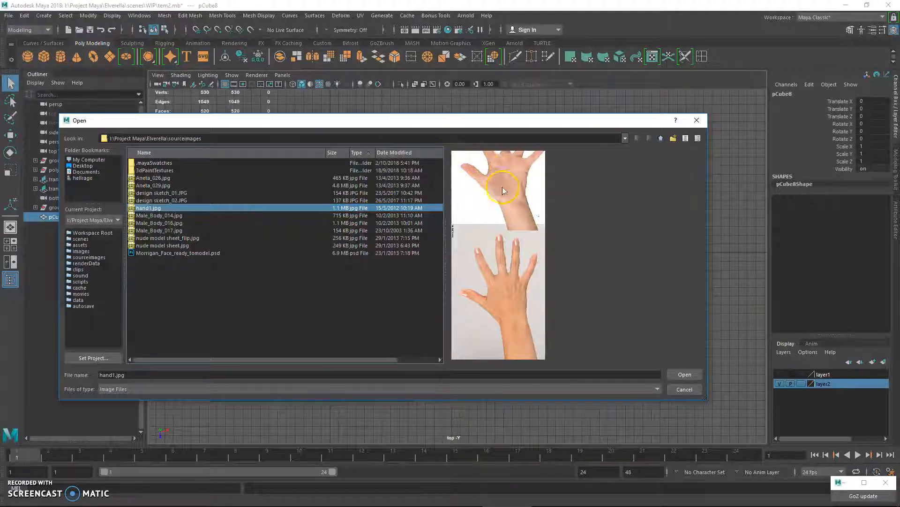
pyautogui.click(685, 374)
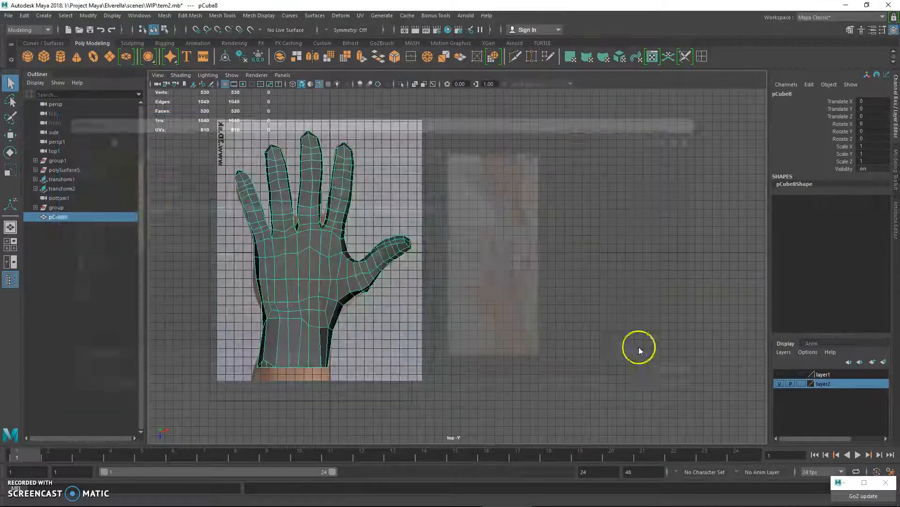
# Step: Move the new image plane beside the hand model and adjust its height using the perspective view
pyautogui.press('w')
pyautogui.moveTo(355, 244); pyautogui.dragTo(519, 255)
pyautogui.press('space')
pyautogui.keyDown('alt'); pyautogui.moveTo(507, 177); pyautogui.dragTo(553, 191); pyautogui.keyUp('alt')
pyautogui.scroll(-3, 579, 197)
pyautogui.moveTo(595, 218); pyautogui.dragTo(598, 189)
# Step: Scale the new image plane up uniformly in the top view
pyautogui.press('space')
pyautogui.keyDown('alt'); pyautogui.moveTo(428, 183); pyautogui.dragTo(326, 149, button='middle'); pyautogui.keyUp('alt')
pyautogui.press('r')
pyautogui.moveTo(382, 217); pyautogui.dragTo(744, 309)
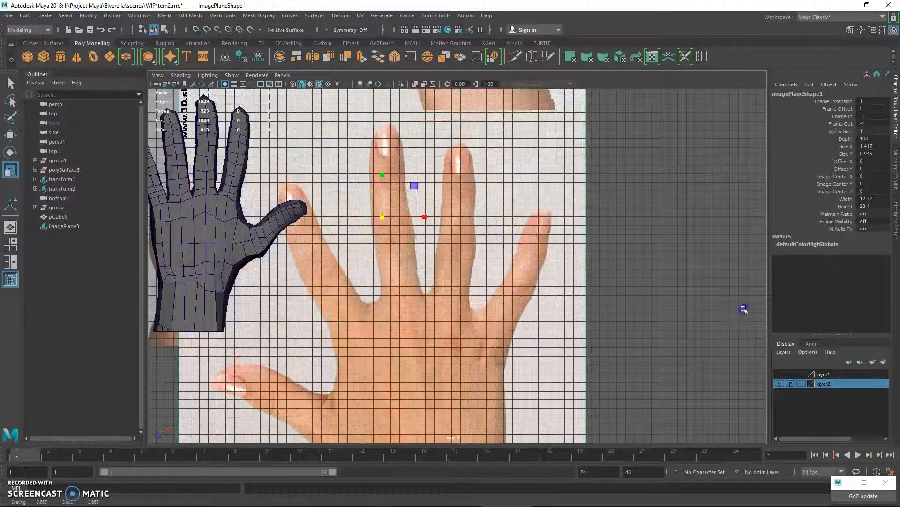
# Step: Reposition the image plane in wireframe display and set its Alpha Gain to 0.3
pyautogui.scroll(-4, 419, 230)
pyautogui.press('4')
pyautogui.press('w')
pyautogui.scroll(2, 429, 238)
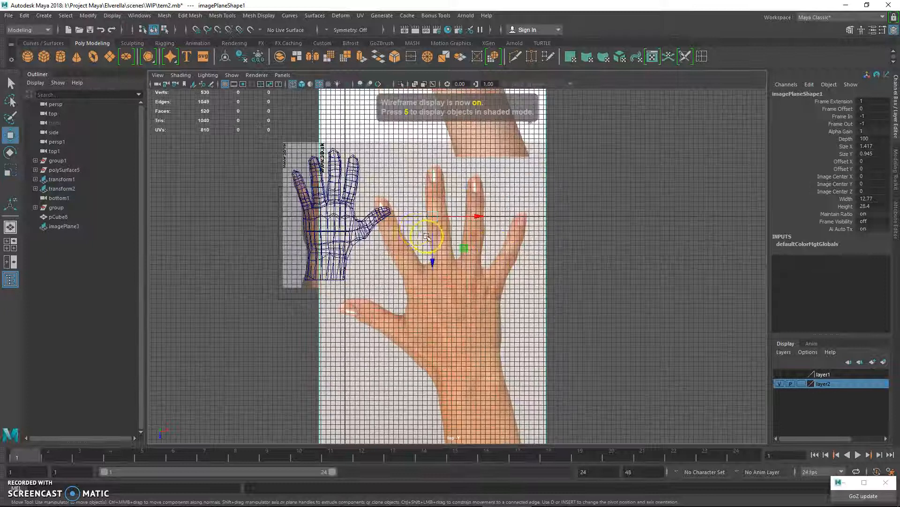
pyautogui.moveTo(435, 216); pyautogui.dragTo(432, 294)
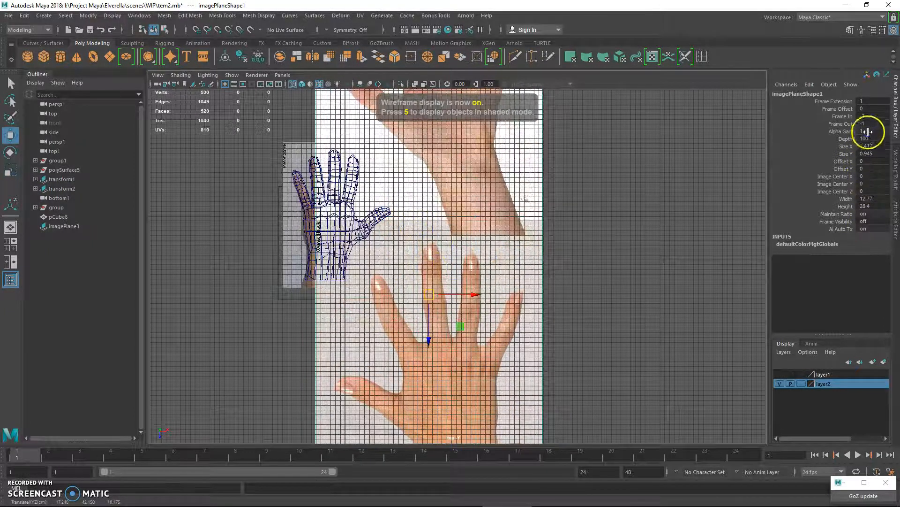
pyautogui.write('0.3')
pyautogui.press('Return')
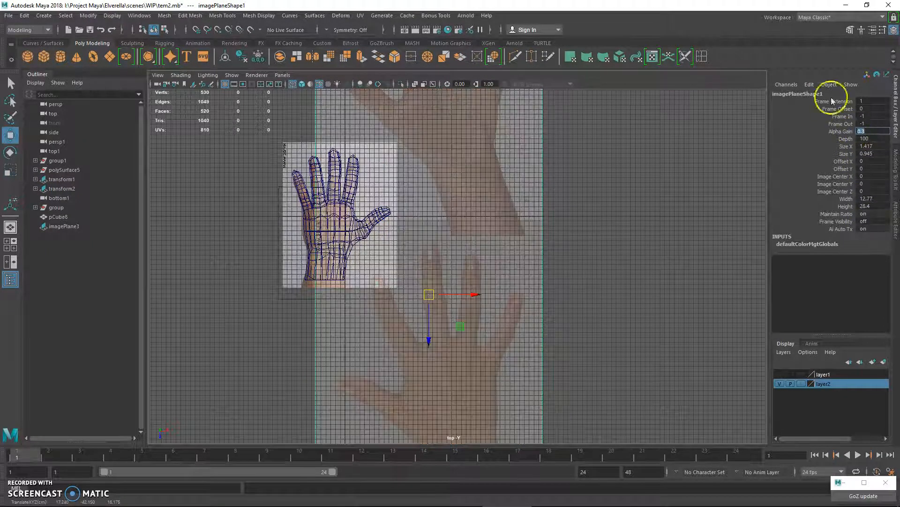
# Step: Scale the faded image plane down so its hand approaches the model's size
pyautogui.keyDown('alt'); pyautogui.moveTo(518, 284); pyautogui.dragTo(538, 329, button='middle'); pyautogui.keyUp('alt')
pyautogui.scroll(-1, 537, 329)
pyautogui.press('r')
pyautogui.moveTo(453, 337); pyautogui.dragTo(481, 370)
pyautogui.press('w')
pyautogui.press('r')
pyautogui.scroll(3, 461, 269)
# Step: Move the hand mesh over the new reference, to about 31 in Translate X, and set Rotate Z to 180
pyautogui.press('q')
pyautogui.click(384, 269)
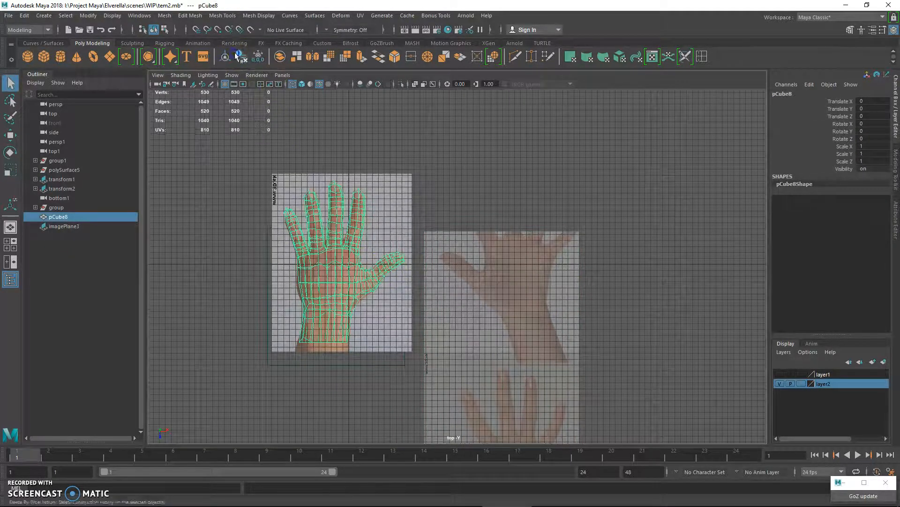
pyautogui.scroll(3, 425, 141)
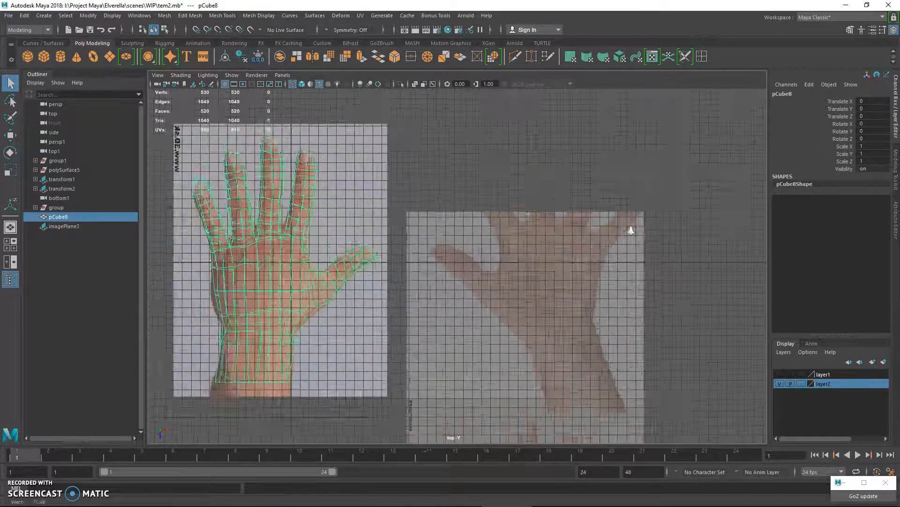
pyautogui.press('w')
pyautogui.moveTo(300, 257); pyautogui.dragTo(578, 261)
pyautogui.press('e')
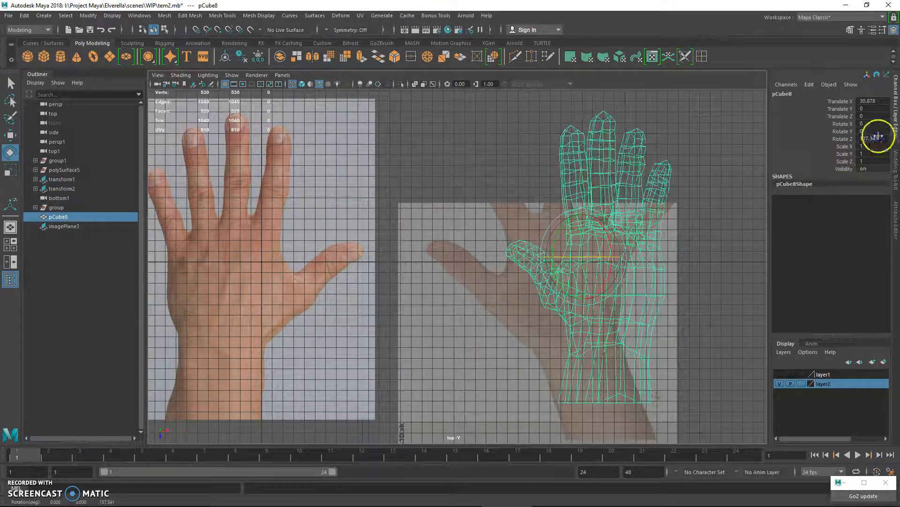
pyautogui.press('Return')
pyautogui.scroll(2, 454, 218)
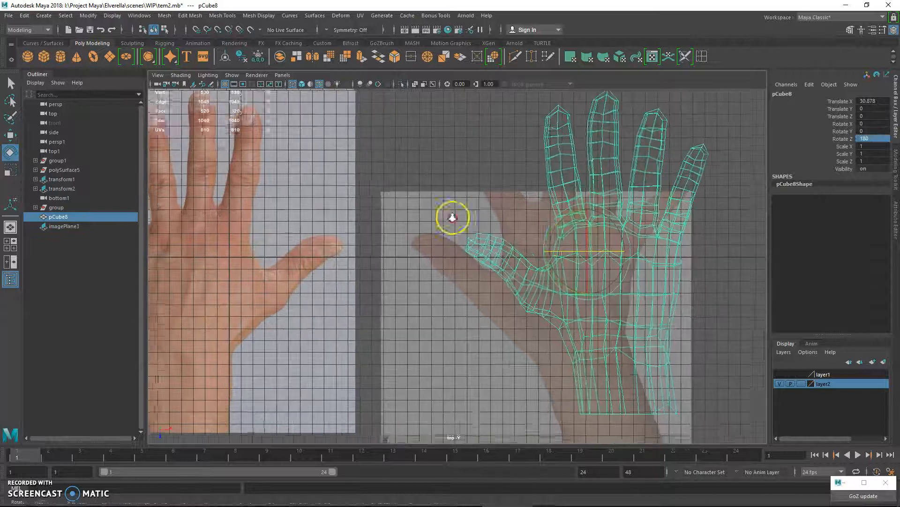
# Step: Shift the hand mesh to about 26.6 in Translate X to line its palm up with the reference
pyautogui.press('w')
pyautogui.moveTo(632, 252); pyautogui.dragTo(579, 250)
pyautogui.keyDown('alt'); pyautogui.moveTo(574, 256); pyautogui.dragTo(473, 213, button='middle'); pyautogui.keyUp('alt')
pyautogui.scroll(2, 562, 250)
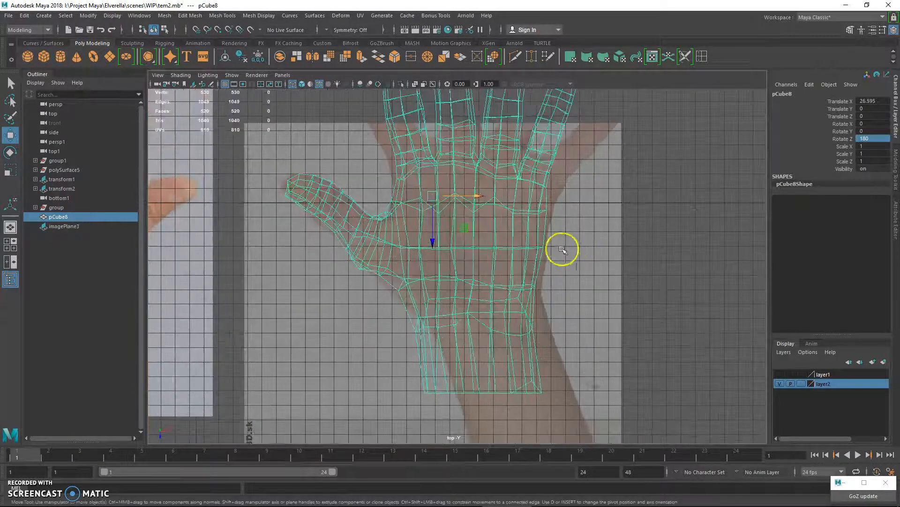
# Step: Set the hand mesh's Backface Culling to full
pyautogui.hotkey('ctrl', 'a')
pyautogui.click(768, 201)
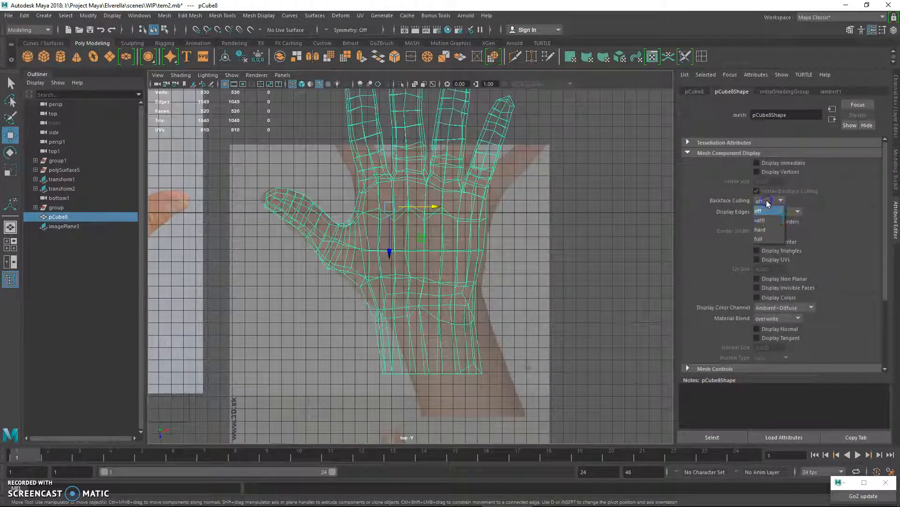
pyautogui.click(760, 239)
pyautogui.scroll(5, 397, 249)
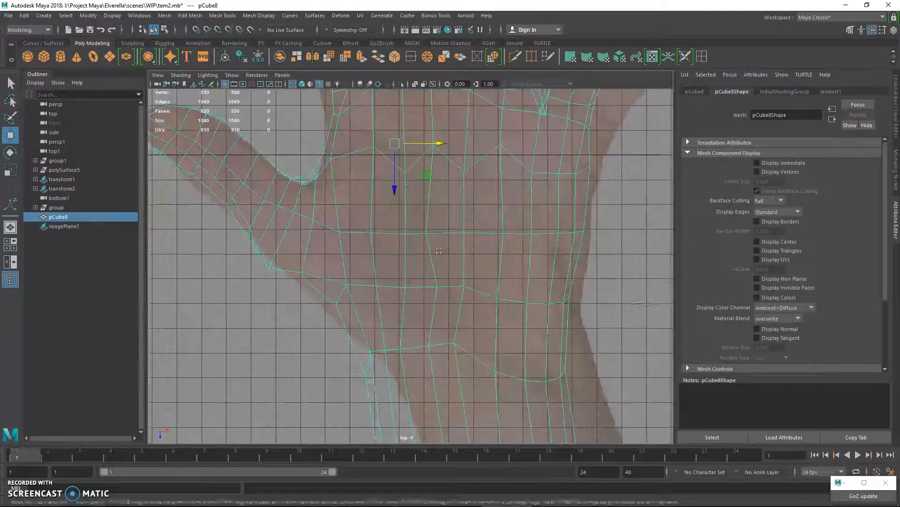
# Step: Switch to vertex editing and reposition the central vertices in the upper and middle crosswise rows of the palm
pyautogui.rightClick(378, 228)
pyautogui.moveTo(378, 229); pyautogui.dragTo(348, 221, button='right')
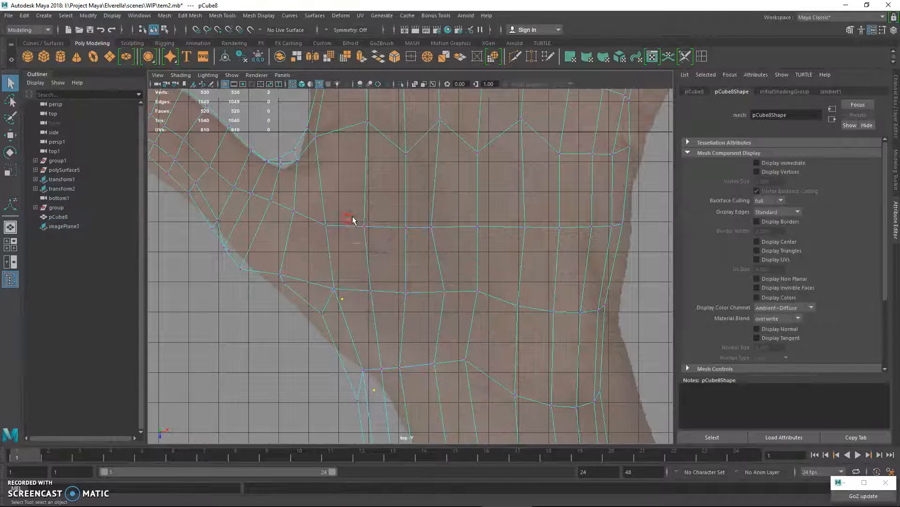
pyautogui.click(382, 227)
pyautogui.moveTo(397, 217); pyautogui.dragTo(450, 230)
pyautogui.press('w')
pyautogui.press('q')
pyautogui.press('w')
pyautogui.moveTo(406, 154); pyautogui.dragTo(446, 127)
pyautogui.press('q')
pyautogui.press('w')
pyautogui.moveTo(441, 120); pyautogui.dragTo(443, 130)
pyautogui.press('q')
pyautogui.moveTo(425, 212); pyautogui.dragTo(442, 238)
pyautogui.press('w')
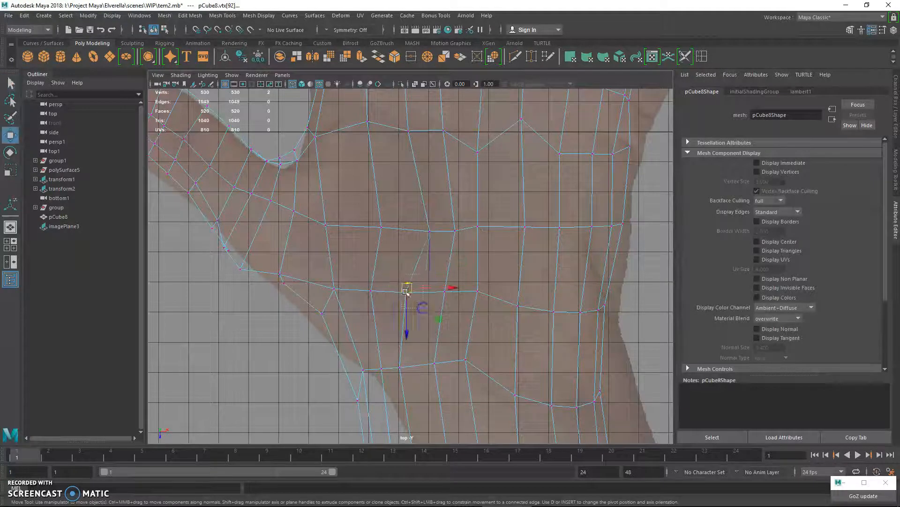
# Step: Move vertices along the lower palm's crosswise row to even out the spacing
pyautogui.moveTo(406, 292); pyautogui.dragTo(423, 295)
pyautogui.press('q')
pyautogui.moveTo(312, 279); pyautogui.dragTo(325, 316)
pyautogui.press('w')
pyautogui.press('q')
pyautogui.moveTo(354, 281); pyautogui.dragTo(446, 295)
pyautogui.press('w')
pyautogui.press('q')
pyautogui.press('w')
# Step: Adjust the vertices along the crosswise wrist row to even out the spacing of its lengthwise edges
pyautogui.keyDown('alt'); pyautogui.moveTo(449, 272); pyautogui.dragTo(444, 197, button='middle'); pyautogui.keyUp('alt')
pyautogui.scroll(1, 445, 197)
pyautogui.press('q')
pyautogui.moveTo(388, 278); pyautogui.dragTo(478, 293)
pyautogui.press('w')
pyautogui.press('q')
pyautogui.press('w')
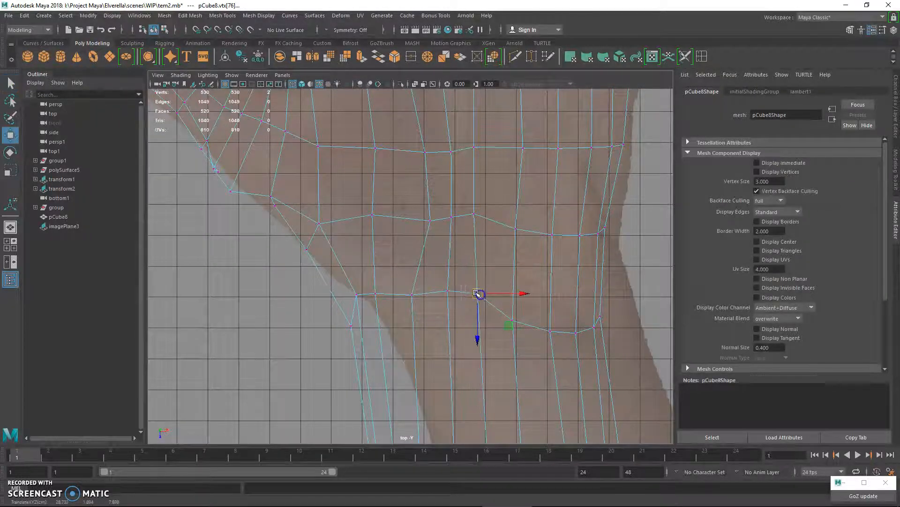
pyautogui.keyDown('alt'); pyautogui.moveTo(477, 293); pyautogui.dragTo(469, 262, button='middle'); pyautogui.keyUp('alt')
pyautogui.press('q')
pyautogui.press('w')
pyautogui.moveTo(395, 256)
pyautogui.mouseDown()
pyautogui.moveTo(411, 281)
pyautogui.moveTo(408, 266)
pyautogui.mouseUp()
pyautogui.keyDown('alt'); pyautogui.moveTo(446, 221); pyautogui.dragTo(449, 276, button='middle'); pyautogui.keyUp('alt')
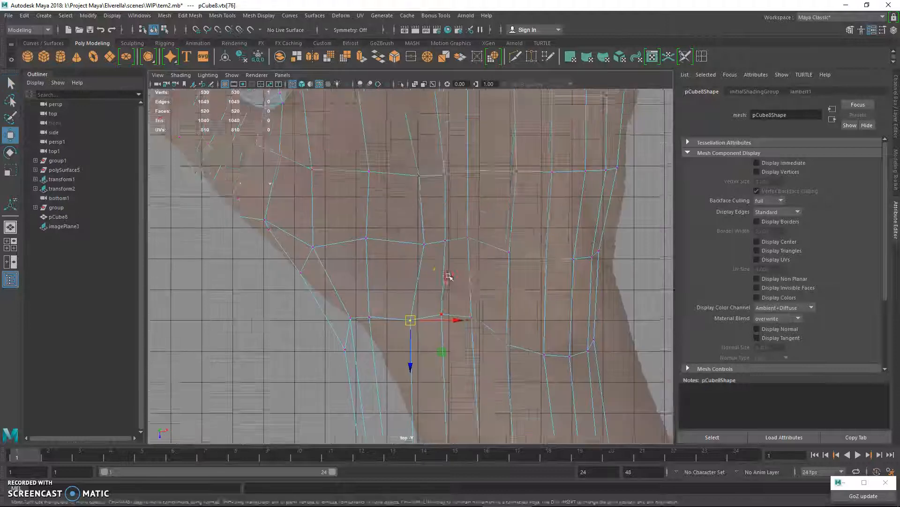
# Step: Delete the lengthwise edge in the middle of the wrist and switch back to shaded display
pyautogui.press('q')
pyautogui.scroll(-3, 449, 277)
pyautogui.rightClick(414, 225)
pyautogui.click(433, 214)
pyautogui.rightClick(433, 215)
pyautogui.click(428, 260)
pyautogui.click(450, 243)
pyautogui.click(512, 167)
pyautogui.press('5')
pyautogui.scroll(2, 518, 246)
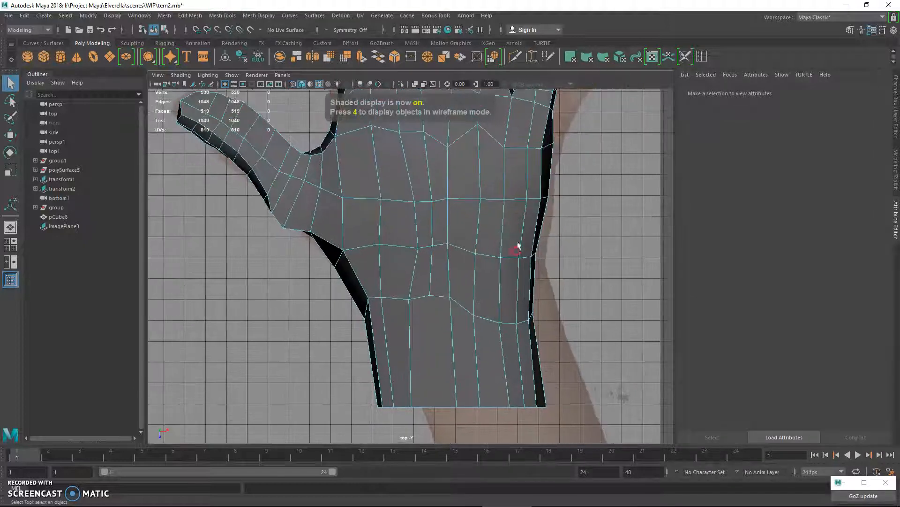
pyautogui.press('g')
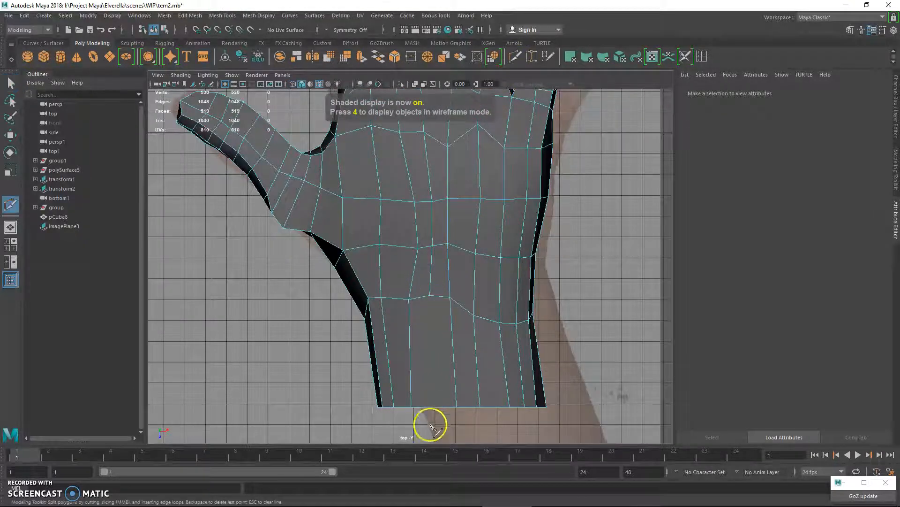
pyautogui.press('q')
# Step: Delete the central lengthwise edge just above the crosswise wrist row and its leftover vertex on that row
pyautogui.moveTo(433, 227); pyautogui.dragTo(386, 226, button='right')
pyautogui.click(434, 262)
pyautogui.press('Delete')
pyautogui.click(603, 338)
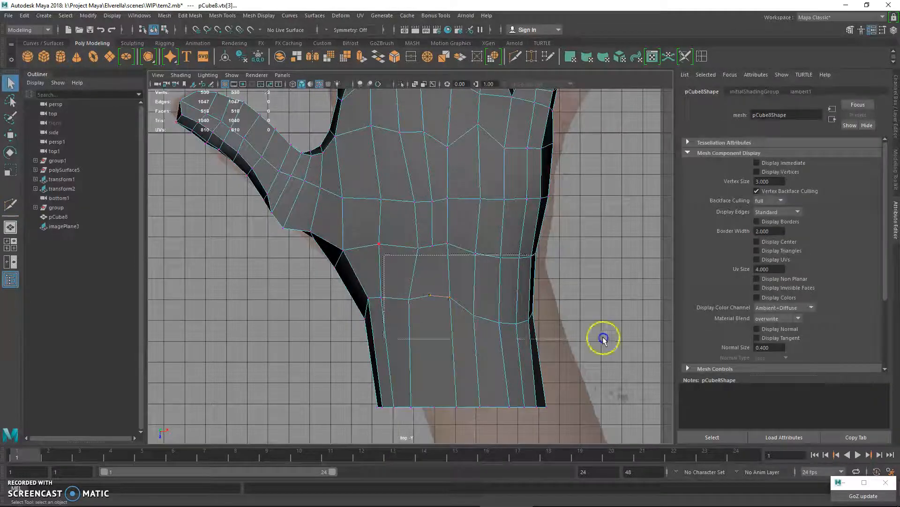
pyautogui.press('Delete')
# Step: Cut a slanted edge from the central vertex of the lower palm row to the crosswise wrist row with Multi-Cut
pyautogui.click(515, 56)
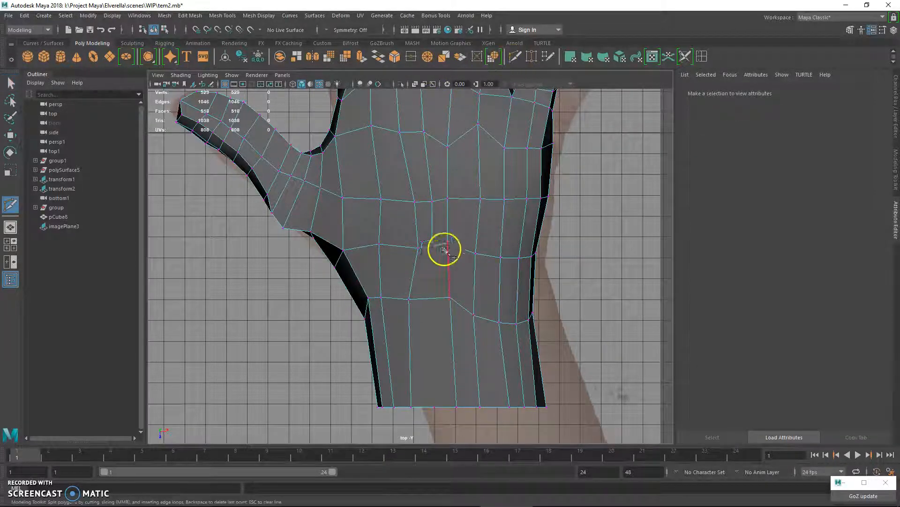
pyautogui.click(422, 297)
pyautogui.press('q')
# Step: Delete the adjacent lengthwise edges above and below the wrist row on the thumb side, plus their leftover vertices
pyautogui.moveTo(416, 221); pyautogui.dragTo(415, 261, button='right')
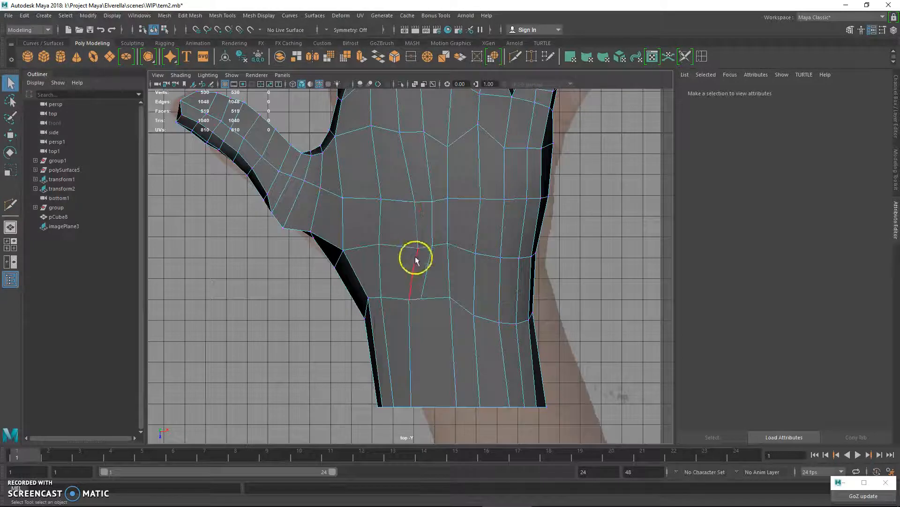
pyautogui.click(415, 260)
pyautogui.press('Delete')
pyautogui.click(404, 323)
pyautogui.press('Delete')
pyautogui.moveTo(428, 226); pyautogui.dragTo(392, 263, button='right')
pyautogui.moveTo(392, 263); pyautogui.dragTo(547, 418)
pyautogui.press('Delete')
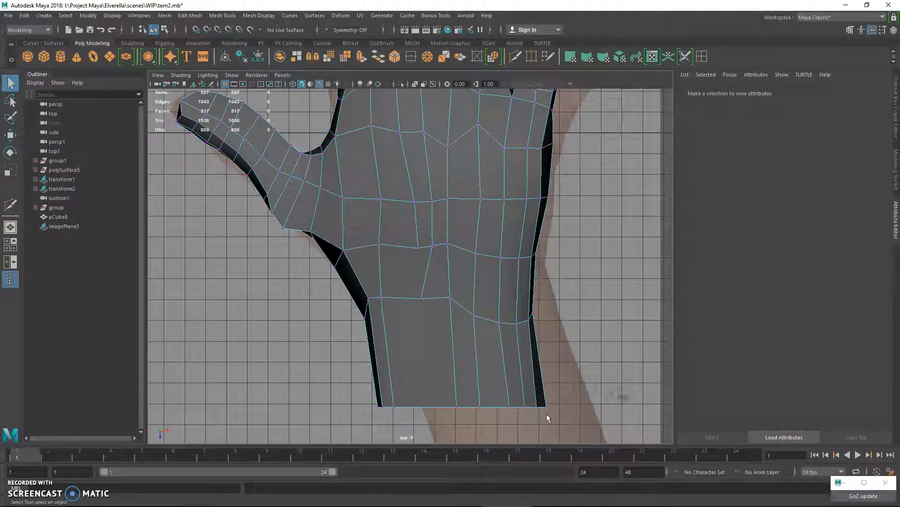
# Step: Reroute the edge flow at the thumb side of the wrist by cutting from the lower palm row's central vertex and deleting the old row edge
pyautogui.click(515, 58)
pyautogui.click(415, 201)
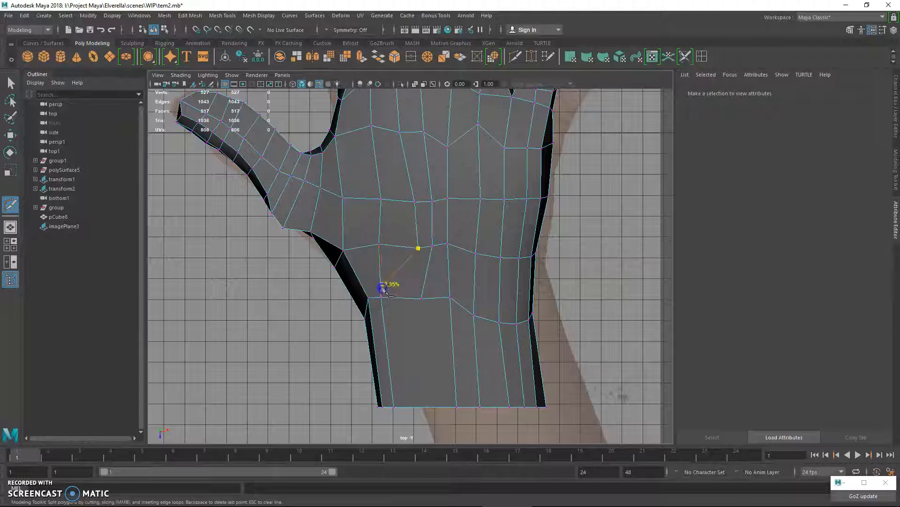
pyautogui.moveTo(402, 234); pyautogui.dragTo(420, 291, button='right')
pyautogui.click(405, 271)
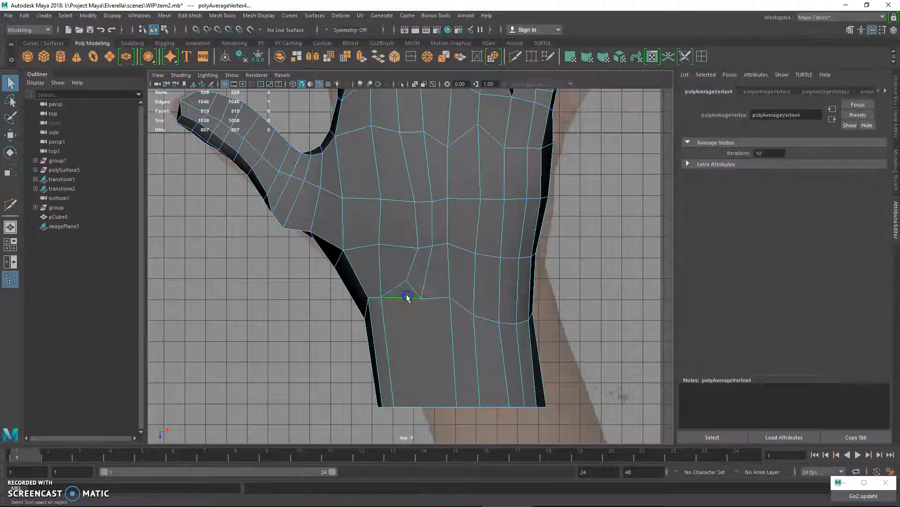
pyautogui.click(495, 55)
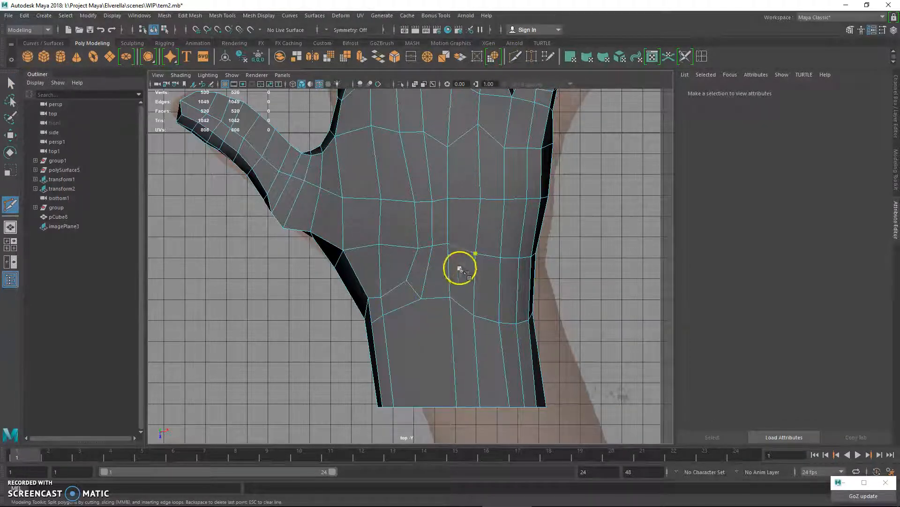
pyautogui.scroll(1, 461, 274)
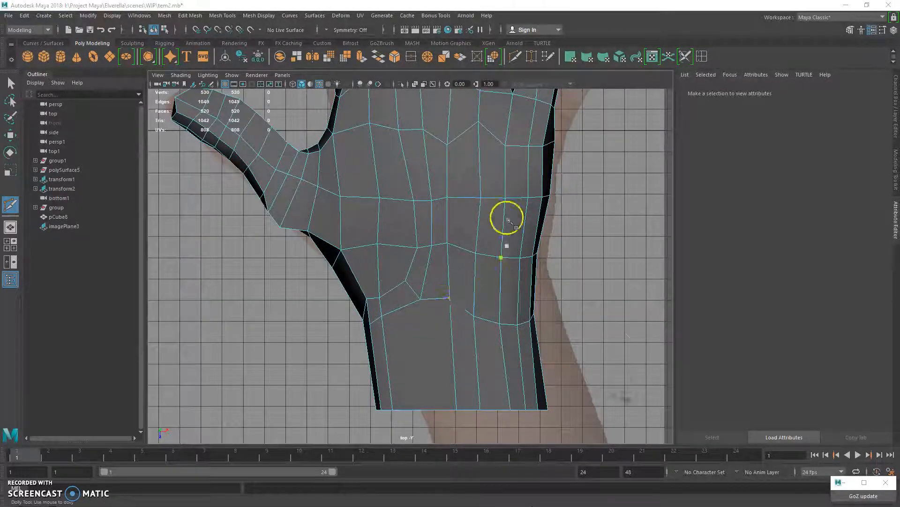
# Step: Frame the hand mesh in the perspective view and smooth the palm vertices beside the thumb base with repeated Average Vertices
pyautogui.press('space')
pyautogui.keyDown('alt'); pyautogui.moveTo(539, 169); pyautogui.dragTo(526, 242); pyautogui.keyUp('alt')
pyautogui.press('space')
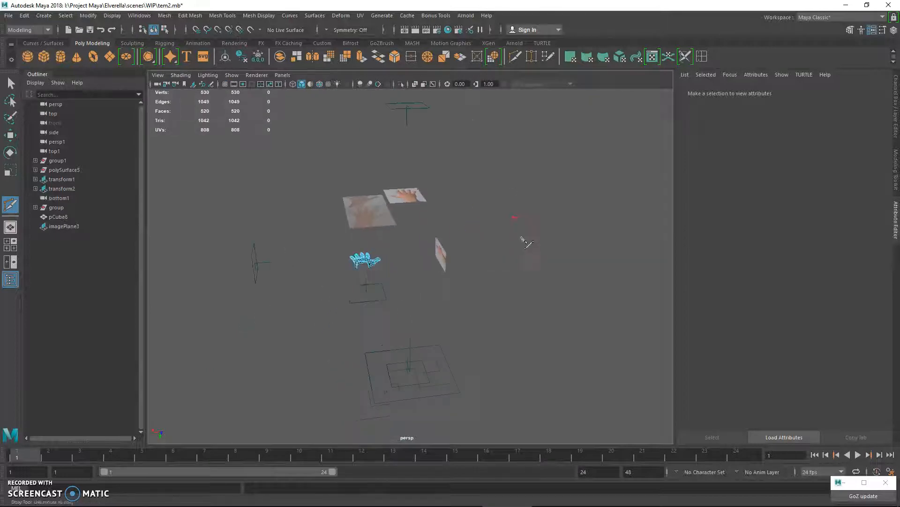
pyautogui.rightClick(364, 260)
pyautogui.click(385, 255)
pyautogui.press('f')
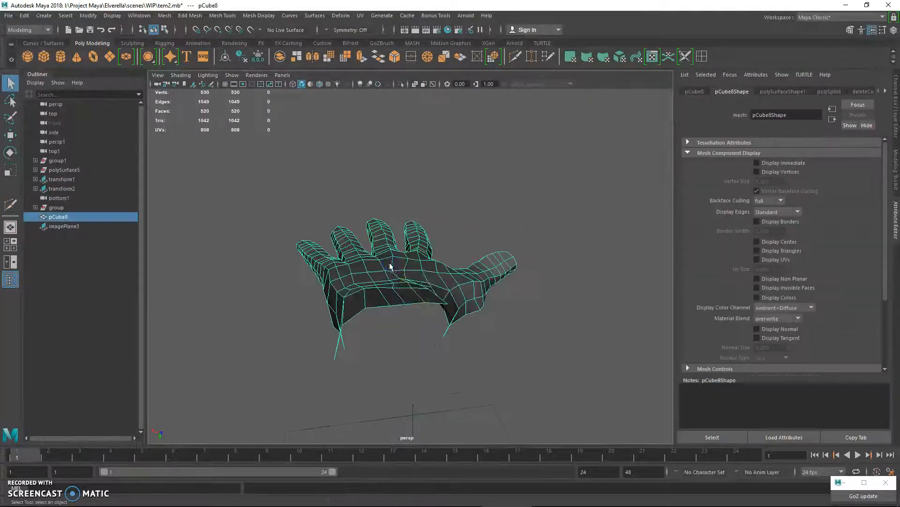
pyautogui.keyDown('alt'); pyautogui.moveTo(415, 300); pyautogui.dragTo(358, 255); pyautogui.keyUp('alt')
pyautogui.keyDown('alt'); pyautogui.moveTo(358, 255); pyautogui.dragTo(323, 203, button='right'); pyautogui.keyUp('alt')
pyautogui.click(279, 208)
pyautogui.press('g')
pyautogui.press('g')
pyautogui.press('g')
pyautogui.press('g')
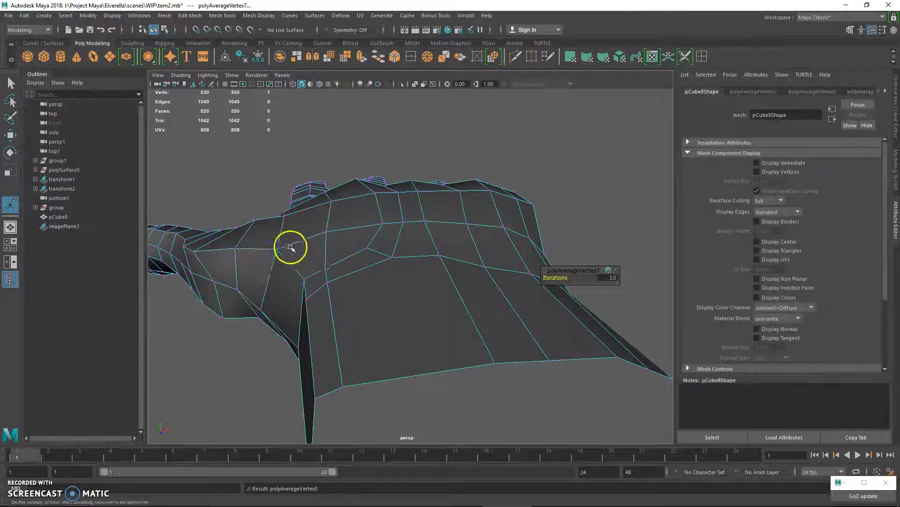
# Step: Lower a vertex on the thumb mound slightly and average the neighbouring vertex towards the thumb
pyautogui.press('w')
pyautogui.click(237, 239)
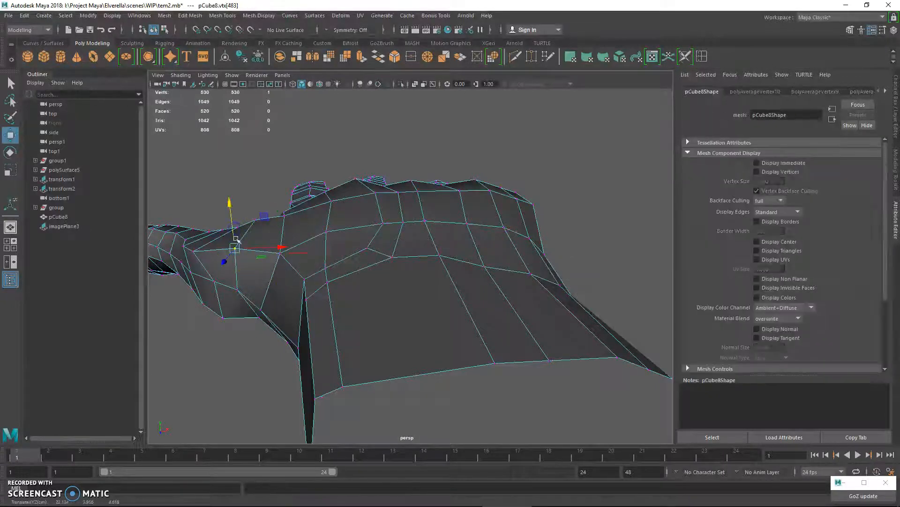
pyautogui.press('q')
pyautogui.keyDown('shift'); pyautogui.moveTo(203, 252); pyautogui.dragTo(230, 240, button='right'); pyautogui.keyUp('shift')
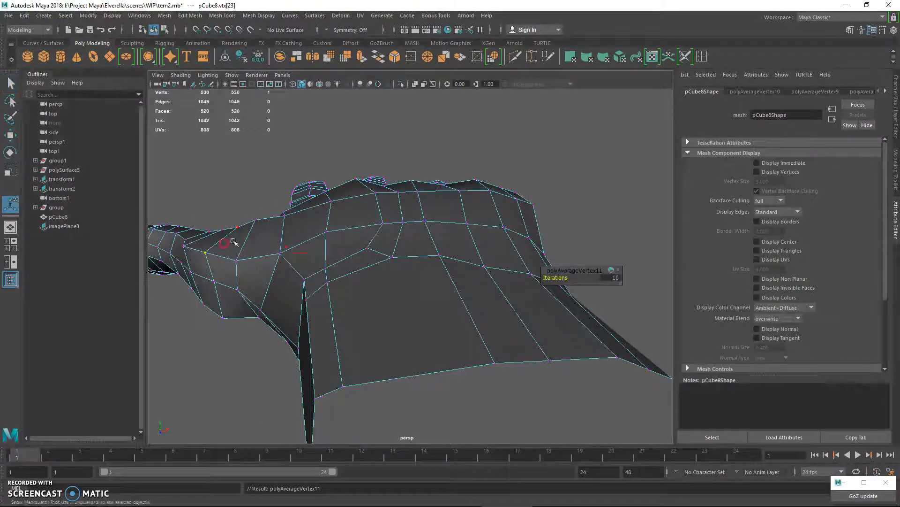
# Step: Smooth the vertices along the palm row below the index and middle fingers with repeated Average Vertices
pyautogui.keyDown('alt'); pyautogui.moveTo(334, 201); pyautogui.dragTo(315, 239, button='middle'); pyautogui.keyUp('alt')
pyautogui.click(353, 234)
pyautogui.press('g')
pyautogui.press('g')
pyautogui.press('g')
pyautogui.press('g')
pyautogui.press('g')
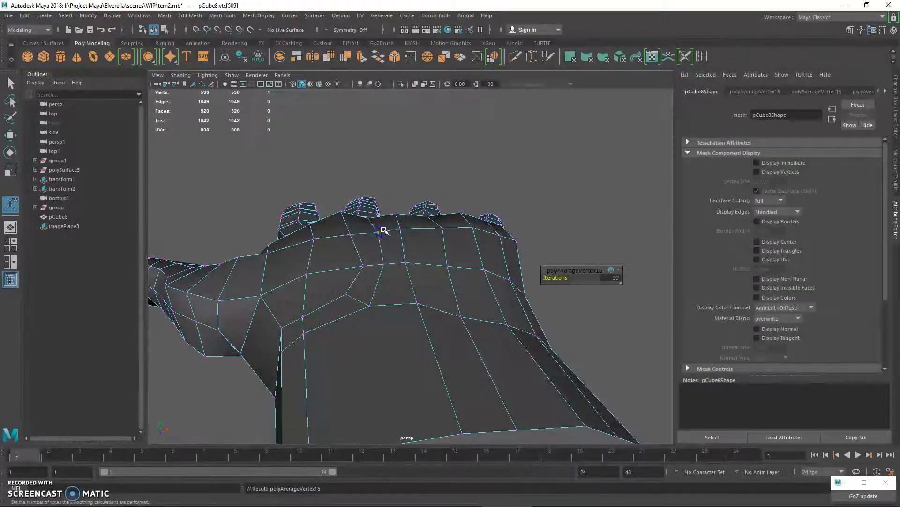
# Step: Lower the central vertices of the upper palm below the middle fingers to form a shallow hollow
pyautogui.press('w')
pyautogui.click(373, 202)
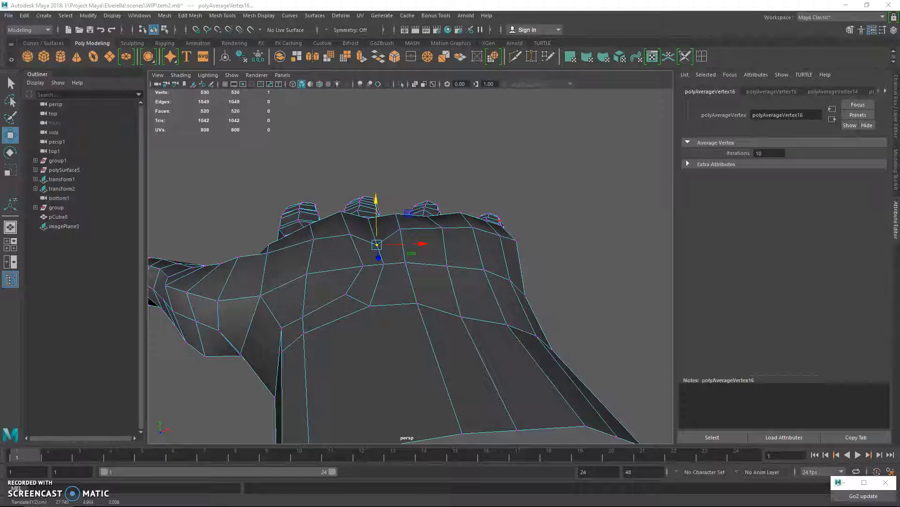
pyautogui.keyDown('alt'); pyautogui.moveTo(361, 275); pyautogui.dragTo(361, 281); pyautogui.keyUp('alt')
pyautogui.press('q')
pyautogui.click(369, 233)
pyautogui.press('w')
pyautogui.moveTo(365, 195); pyautogui.dragTo(397, 221)
pyautogui.press('q')
pyautogui.click(400, 241)
pyautogui.press('w')
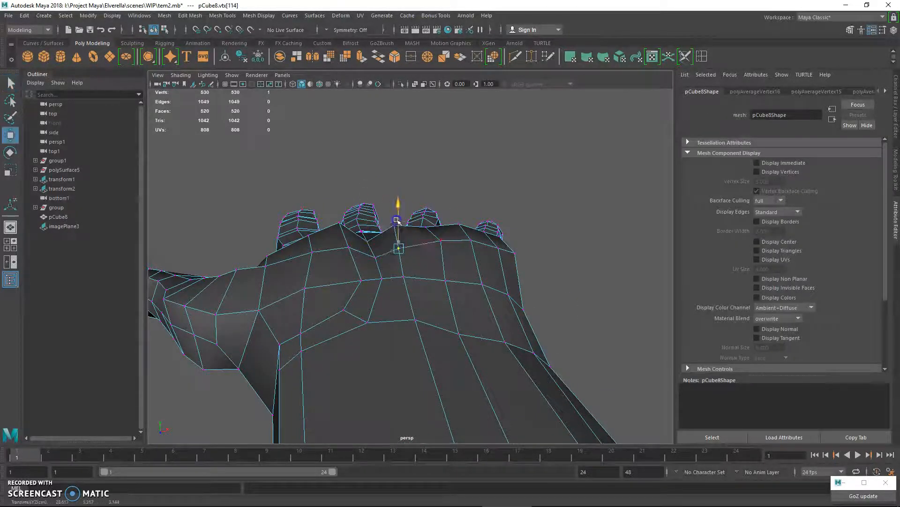
pyautogui.press('w')
pyautogui.click(394, 228)
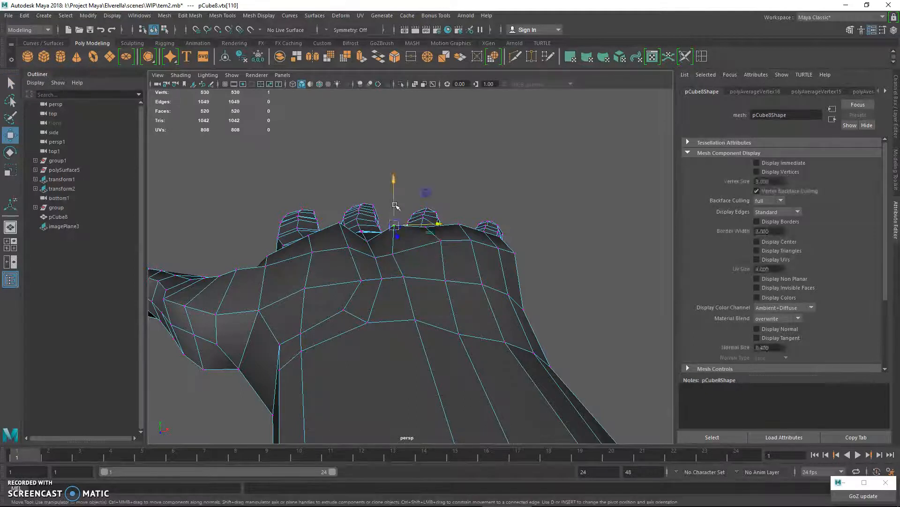
# Step: Average the upper palm vertices below the ring and little fingers to even out the surface
pyautogui.keyDown('shift'); pyautogui.moveTo(448, 243); pyautogui.dragTo(476, 235, button='right'); pyautogui.keyUp('shift')
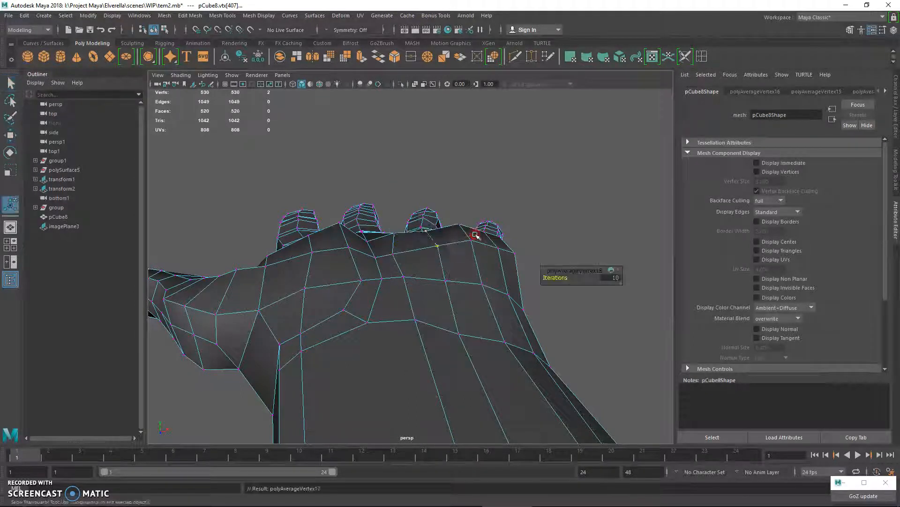
pyautogui.press('g')
pyautogui.click(460, 226)
pyautogui.press('g')
pyautogui.press('g')
pyautogui.click(472, 242)
pyautogui.press('g')
pyautogui.press('g')
pyautogui.keyDown('alt'); pyautogui.moveTo(505, 245); pyautogui.dragTo(389, 251); pyautogui.keyUp('alt')
pyautogui.press('g')
pyautogui.press('g')
# Step: Switch to wireframe display and average the vertices on the little-finger side of the upper palm
pyautogui.press('4')
pyautogui.press('q')
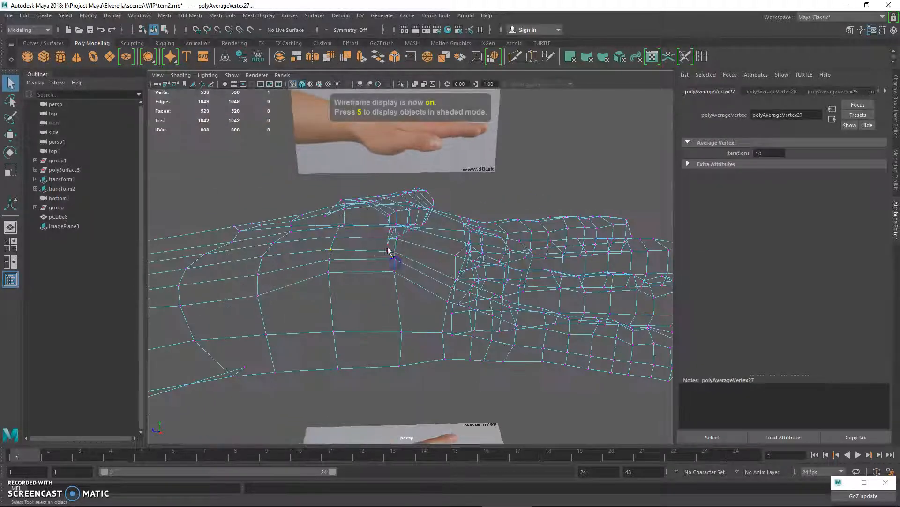
pyautogui.moveTo(408, 292); pyautogui.dragTo(384, 241)
pyautogui.keyDown('alt'); pyautogui.moveTo(398, 272); pyautogui.dragTo(420, 274); pyautogui.keyUp('alt')
pyautogui.keyDown('shift'); pyautogui.moveTo(413, 261); pyautogui.dragTo(426, 253, button='right'); pyautogui.keyUp('shift')
pyautogui.press('g')
pyautogui.press('g')
pyautogui.press('g')
# Step: Average the next group of vertices towards the wrist on the little-finger side of the palm
pyautogui.moveTo(337, 251); pyautogui.dragTo(350, 275)
pyautogui.press('g')
pyautogui.press('g')
pyautogui.press('g')
pyautogui.press('g')
pyautogui.press('g')
pyautogui.press('g')
pyautogui.press('g')
# Step: Average the individual vertices along the palm's upper contour on the little-finger side
pyautogui.click(342, 241)
pyautogui.click(390, 237)
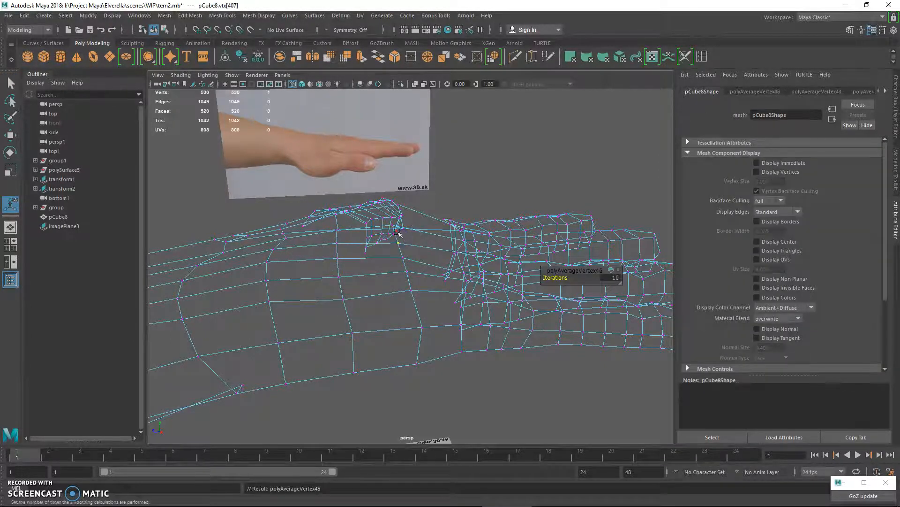
pyautogui.moveTo(401, 233)
pyautogui.keyDown('alt'); pyautogui.mouseDown()
pyautogui.moveTo(421, 241)
pyautogui.moveTo(399, 235)
pyautogui.mouseUp(); pyautogui.keyUp('alt')
pyautogui.press('g')
pyautogui.press('g')
pyautogui.press('g')
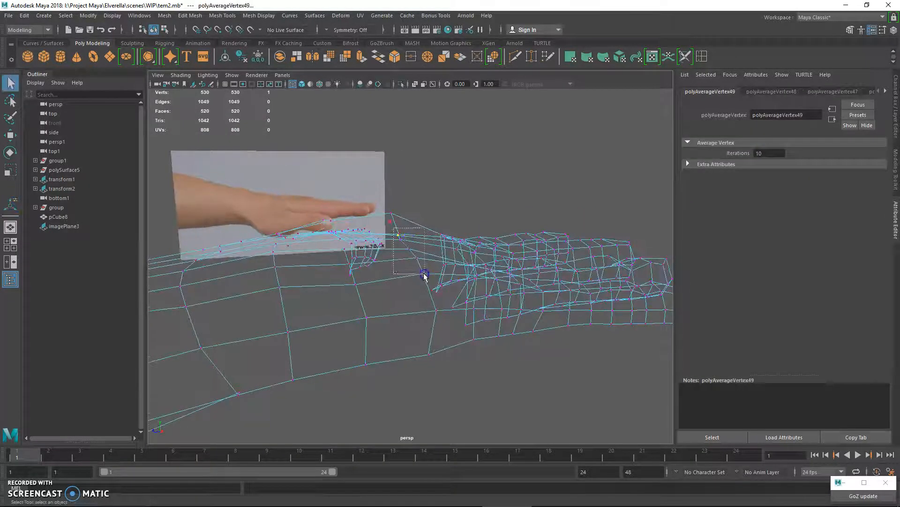
# Step: Set backface culling to off for the hand mesh and return to shaded display
pyautogui.moveTo(424, 274); pyautogui.dragTo(424, 274)
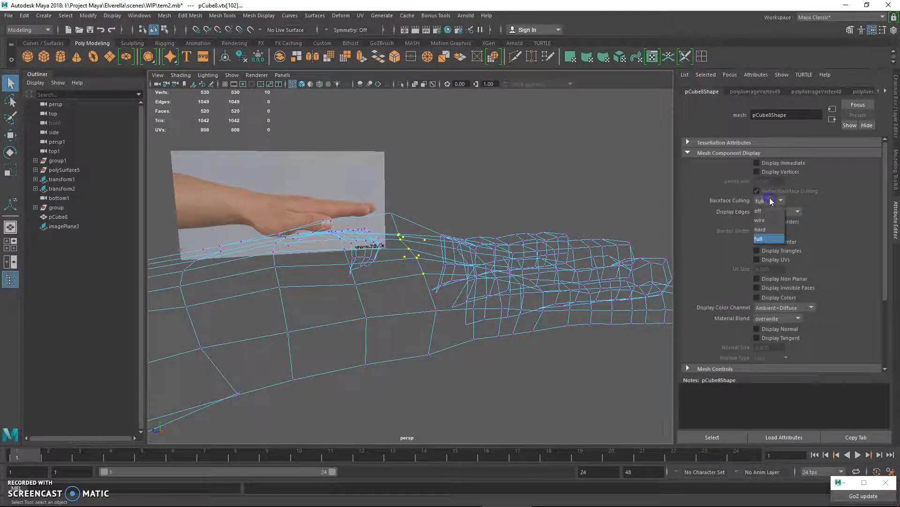
pyautogui.click(763, 212)
pyautogui.keyDown('alt'); pyautogui.moveTo(418, 251); pyautogui.dragTo(393, 222); pyautogui.keyUp('alt')
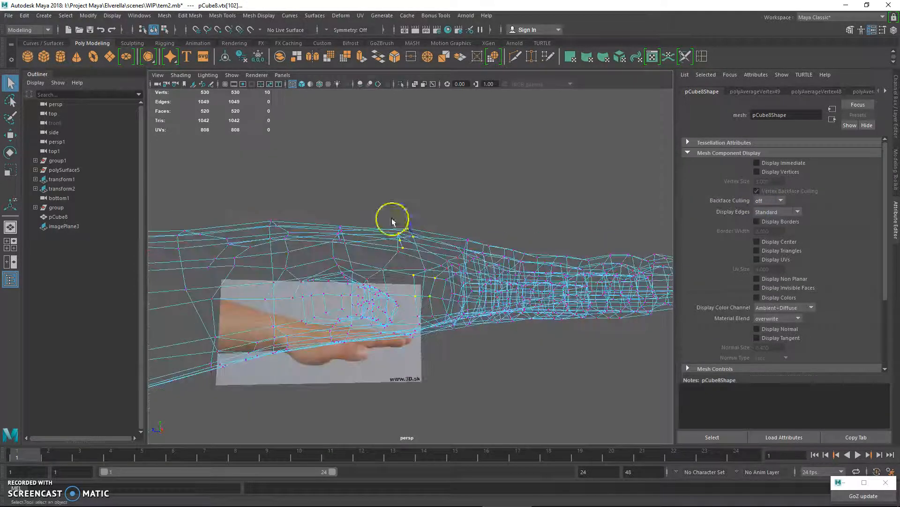
pyautogui.moveTo(422, 256); pyautogui.dragTo(432, 252)
pyautogui.press('w')
pyautogui.press('5')
pyautogui.press('f')
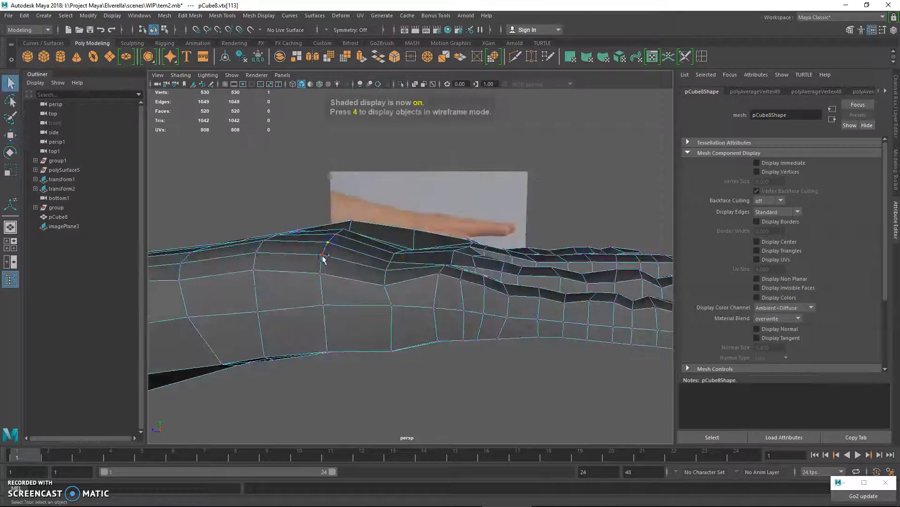
# Step: Reposition the vertices along the palm's upper contour on the little-finger side to smooth the profile
pyautogui.press('w')
pyautogui.click(322, 225)
pyautogui.press('w')
pyautogui.click(335, 220)
pyautogui.press('w')
pyautogui.moveTo(344, 201); pyautogui.dragTo(347, 208)
pyautogui.press('w')
# Step: Select the crosswise row of three vertices nearer the wrist on the little-finger side and move them to fill out the palm heel
pyautogui.keyDown('alt'); pyautogui.moveTo(283, 233); pyautogui.dragTo(261, 249); pyautogui.keyUp('alt')
pyautogui.click(261, 249)
pyautogui.keyDown('shift'); pyautogui.click(258, 262); pyautogui.keyUp('shift')
pyautogui.keyDown('shift'); pyautogui.click(257, 280); pyautogui.keyUp('shift')
pyautogui.press('w')
pyautogui.moveTo(275, 207); pyautogui.dragTo(416, 247)
pyautogui.press('w')
pyautogui.click(293, 230)
pyautogui.press('w')
# Step: Preview the hand with smooth mesh display from another angle, and return to the unsmoothed display
pyautogui.press('3')
pyautogui.moveTo(416, 247); pyautogui.dragTo(459, 213, button='right')
pyautogui.keyDown('alt'); pyautogui.moveTo(533, 251); pyautogui.dragTo(431, 252); pyautogui.keyUp('alt')
pyautogui.click(521, 300)
pyautogui.press('1')
# Step: Set the hand mesh's Rotate Z and Translate X to 0
pyautogui.moveTo(420, 208); pyautogui.dragTo(443, 185, button='right')
pyautogui.scroll(-3, 474, 245)
pyautogui.keyDown('alt'); pyautogui.moveTo(474, 245); pyautogui.dragTo(498, 237); pyautogui.keyUp('alt')
pyautogui.press('space')
pyautogui.hotkey('ctrl', 'a')
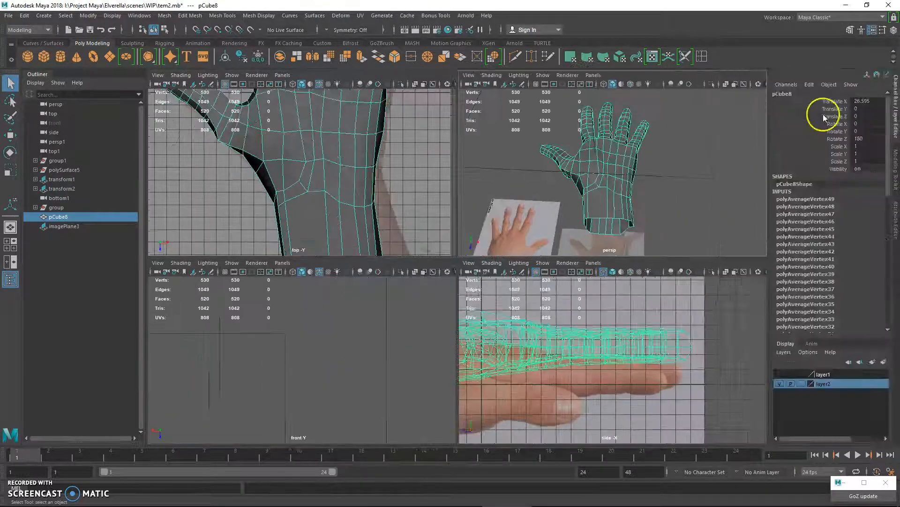
pyautogui.press('Return')
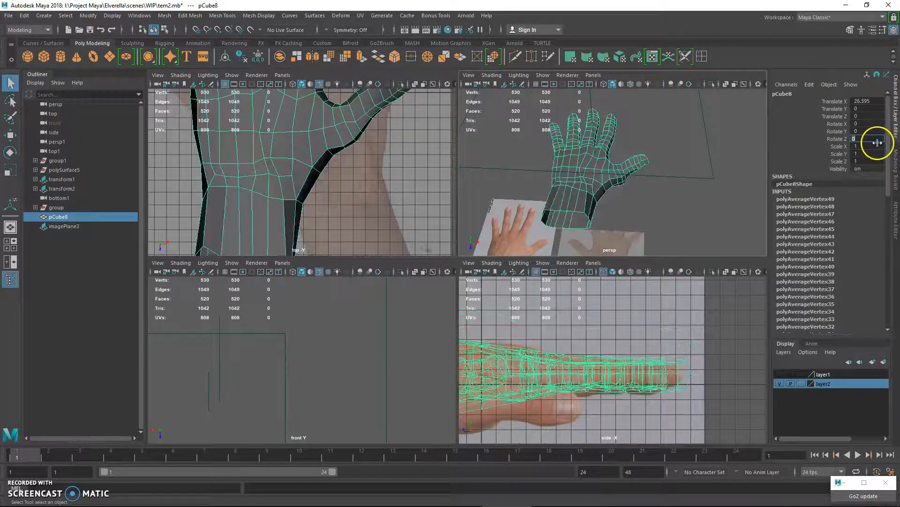
pyautogui.press('Return')
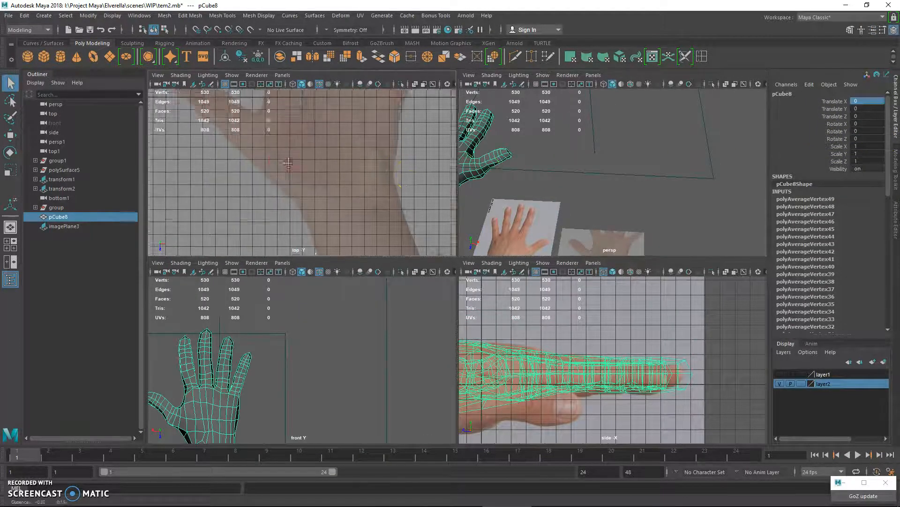
# Step: In the wireframe top view, adjust the vertices on the palm's little-finger edge to match the back-of-hand reference photo
pyautogui.scroll(-4, 251, 148)
pyautogui.keyDown('alt'); pyautogui.moveTo(251, 149); pyautogui.dragTo(262, 149, button='middle'); pyautogui.keyUp('alt')
pyautogui.press('space')
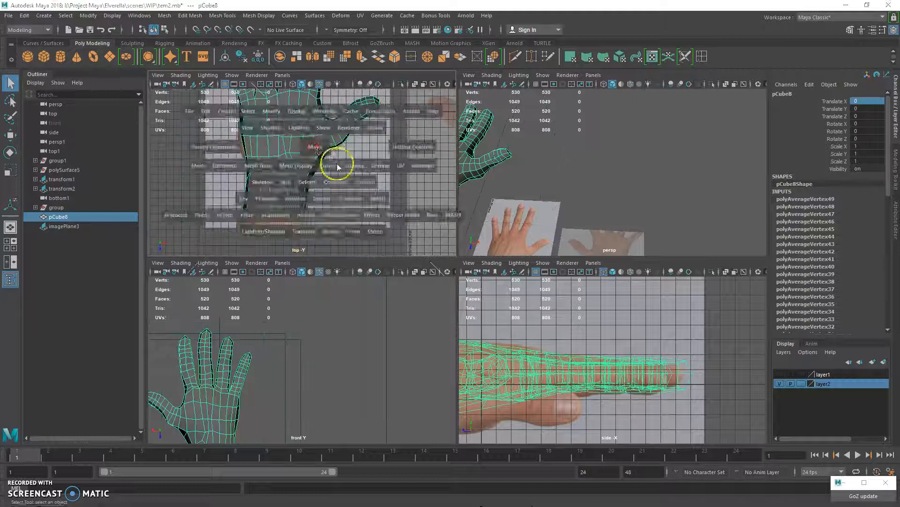
pyautogui.press('4')
pyautogui.moveTo(347, 187); pyautogui.dragTo(309, 177, button='right')
pyautogui.moveTo(318, 179); pyautogui.dragTo(357, 189)
pyautogui.press('w')
# Step: Move the outer wrist vertices on the little-finger side to follow the wrist outline in the reference photo
pyautogui.press('q')
pyautogui.moveTo(329, 221)
pyautogui.mouseDown()
pyautogui.moveTo(357, 241)
pyautogui.moveTo(333, 233)
pyautogui.mouseUp()
pyautogui.press('w')
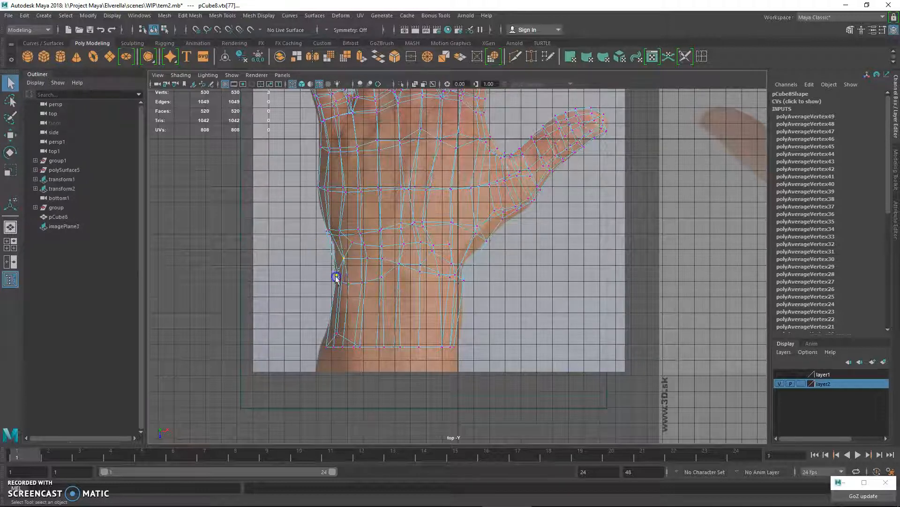
pyautogui.press('w')
pyautogui.moveTo(342, 279); pyautogui.dragTo(342, 269)
pyautogui.press('q')
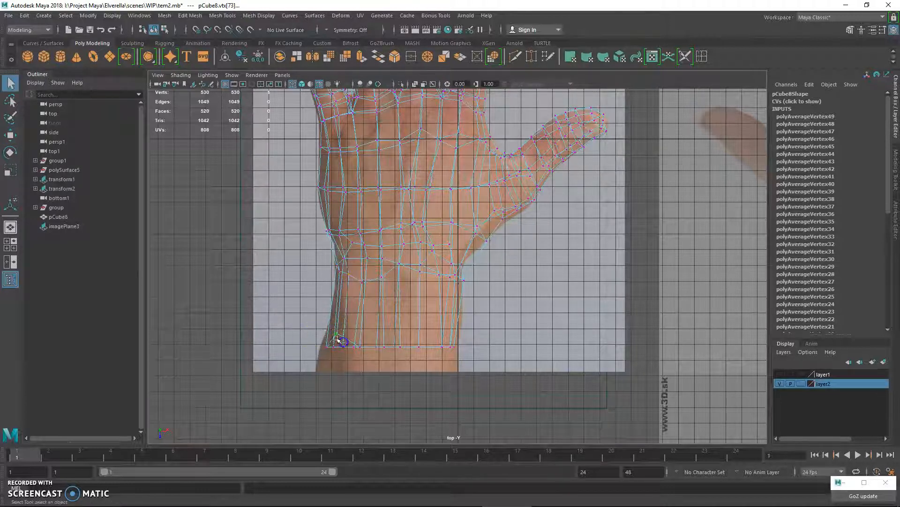
# Step: Insert an edge loop across the forearm between the crosswise wrist row and the open end, in shaded display
pyautogui.click(653, 57)
pyautogui.press('5')
pyautogui.moveTo(416, 287); pyautogui.dragTo(422, 297)
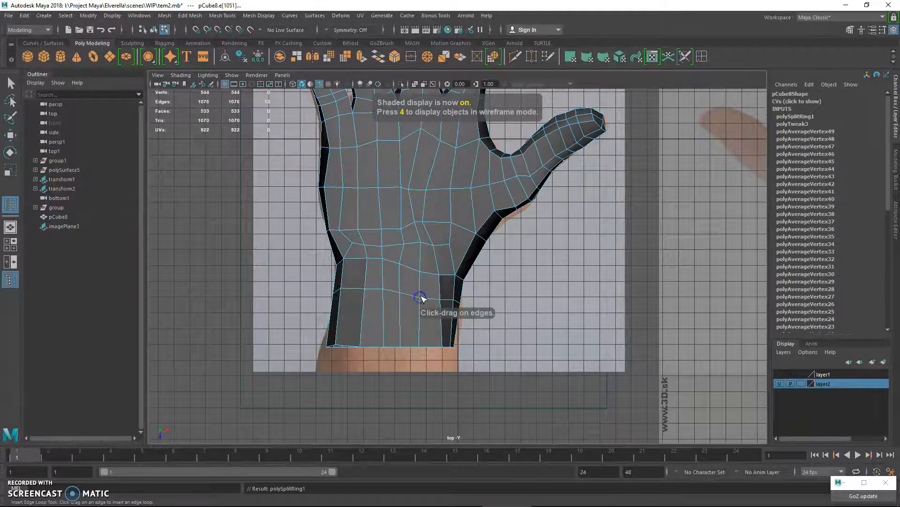
# Step: Complete the new wrist loop across the palm side in the perspective view with a Multi-Cut through its missing faces
pyautogui.press('space')
pyautogui.press('space')
pyautogui.keyDown('alt'); pyautogui.moveTo(584, 196); pyautogui.dragTo(505, 114); pyautogui.keyUp('alt')
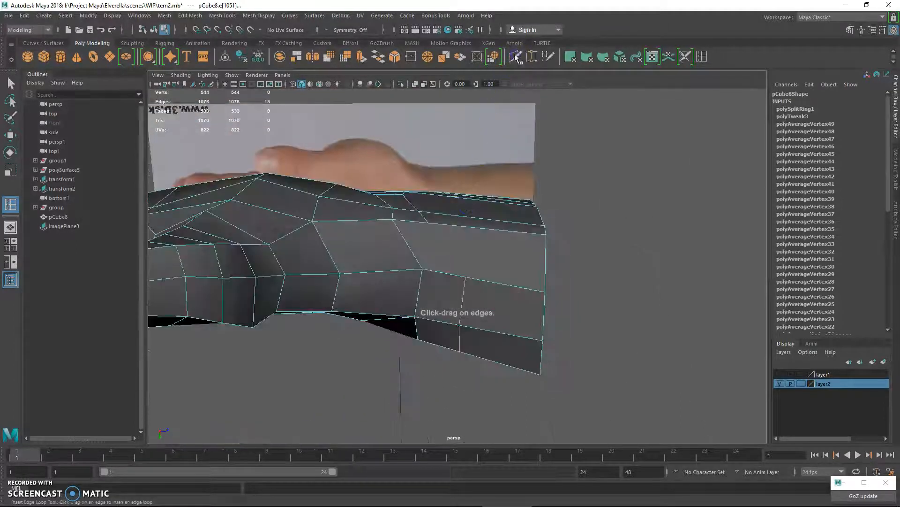
pyautogui.press('q')
pyautogui.keyDown('alt'); pyautogui.moveTo(446, 211); pyautogui.dragTo(450, 240); pyautogui.keyUp('alt')
pyautogui.press('y')
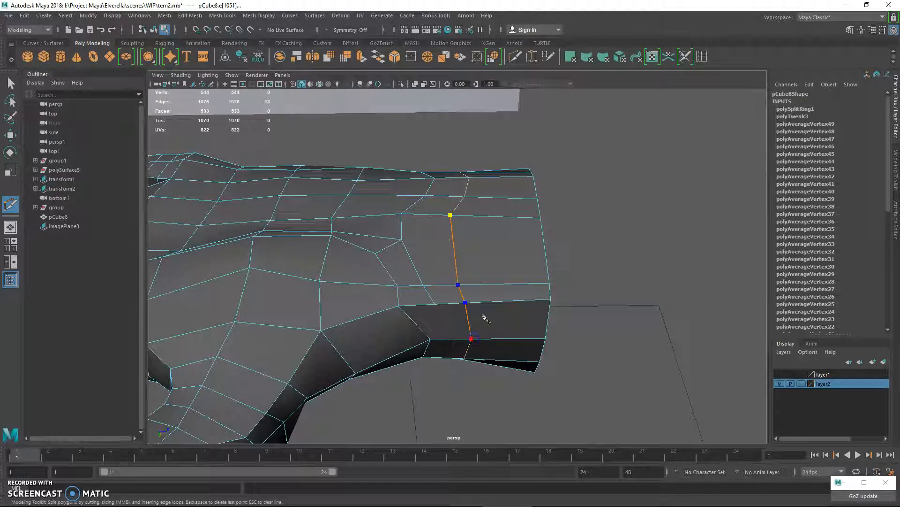
pyautogui.press('q')
# Step: Average the vertices of the new wrist loop on the palm side, group by group
pyautogui.moveTo(464, 228); pyautogui.dragTo(426, 221, button='right')
pyautogui.moveTo(437, 203); pyautogui.dragTo(462, 231)
pyautogui.keyDown('shift'); pyautogui.moveTo(458, 215); pyautogui.dragTo(478, 198, button='right'); pyautogui.keyUp('shift')
pyautogui.keyDown('shift'); pyautogui.moveTo(466, 210); pyautogui.dragTo(479, 199, button='right'); pyautogui.keyUp('shift')
pyautogui.moveTo(452, 184); pyautogui.dragTo(485, 214)
pyautogui.keyDown('shift'); pyautogui.moveTo(483, 213); pyautogui.dragTo(495, 198, button='right'); pyautogui.keyUp('shift')
pyautogui.moveTo(436, 145); pyautogui.dragTo(486, 206)
pyautogui.keyDown('shift'); pyautogui.moveTo(483, 209); pyautogui.dragTo(495, 194, button='right'); pyautogui.keyUp('shift')
# Step: Average the vertices of the crosswise wrist row just above the new loop
pyautogui.moveTo(412, 159); pyautogui.dragTo(441, 216)
pyautogui.keyDown('shift'); pyautogui.moveTo(395, 211); pyautogui.dragTo(406, 196, button='right'); pyautogui.keyUp('shift')
pyautogui.moveTo(389, 191); pyautogui.dragTo(421, 229)
pyautogui.keyDown('shift'); pyautogui.moveTo(406, 239); pyautogui.dragTo(415, 227, button='right'); pyautogui.keyUp('shift')
pyautogui.press('g')
# Step: Average the lower palm vertex near the little-finger edge to relax the surface above the wrist
pyautogui.keyDown('alt'); pyautogui.moveTo(477, 236); pyautogui.dragTo(433, 255); pyautogui.keyUp('alt')
pyautogui.press('q')
pyautogui.click(486, 223)
pyautogui.press('g')
pyautogui.press('g')
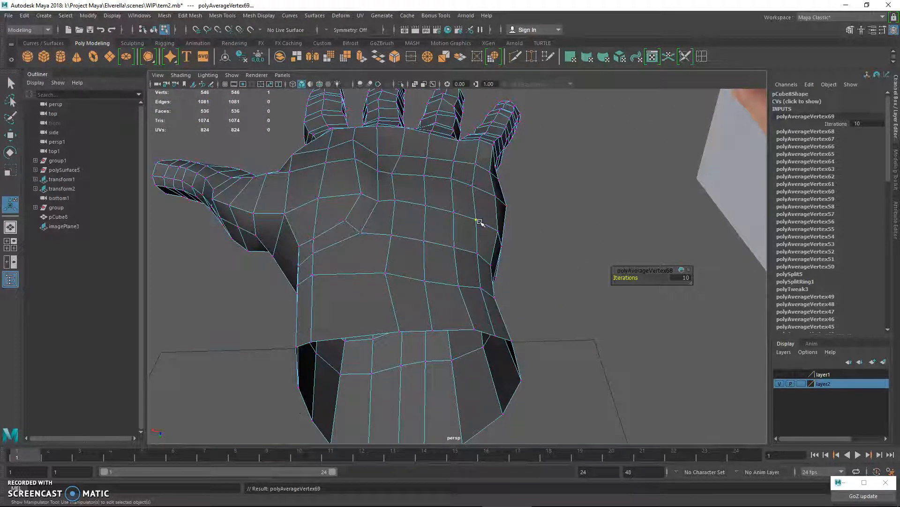
pyautogui.keyDown('alt'); pyautogui.moveTo(398, 214); pyautogui.dragTo(414, 221); pyautogui.keyUp('alt')
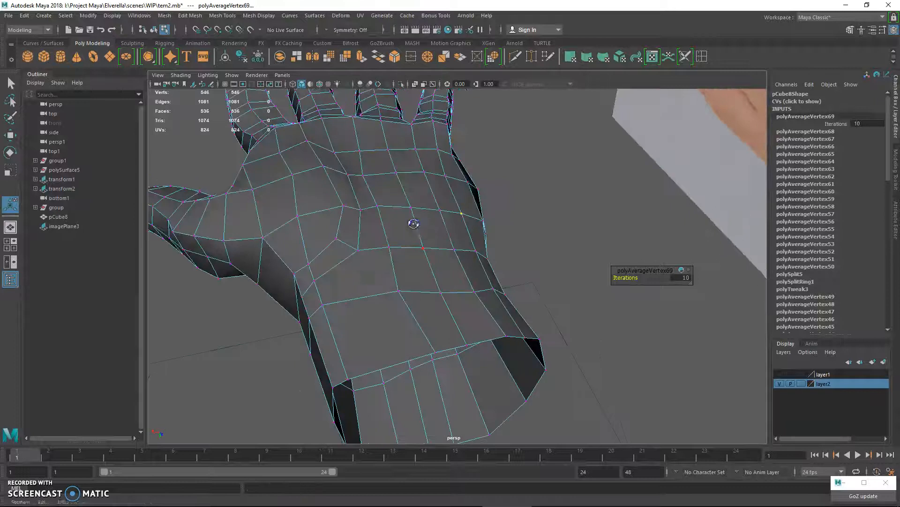
# Step: Move the lower palm vertex just above the wrist slightly toward the thumb side
pyautogui.press('q')
pyautogui.click(392, 250)
pyautogui.keyDown('alt'); pyautogui.moveTo(393, 250); pyautogui.dragTo(369, 275); pyautogui.keyUp('alt')
pyautogui.press('w')
pyautogui.press('w')
pyautogui.click(401, 221)
pyautogui.keyDown('alt'); pyautogui.moveTo(401, 220); pyautogui.dragTo(374, 296); pyautogui.keyUp('alt')
pyautogui.press('w')
pyautogui.moveTo(384, 250); pyautogui.dragTo(371, 253)
# Step: Shift two mid-palm vertices of the same lengthwise column slightly toward the thumb side
pyautogui.click(393, 212)
pyautogui.press('w')
pyautogui.moveTo(378, 207); pyautogui.dragTo(368, 208)
pyautogui.press('q')
pyautogui.click(391, 168)
pyautogui.press('w')
pyautogui.moveTo(369, 176); pyautogui.dragTo(364, 182)
pyautogui.press('q')
# Step: Average the upper palm vertices and those along the bases of the index and middle fingers
pyautogui.keyDown('shift'); pyautogui.moveTo(362, 180); pyautogui.dragTo(380, 173, button='right'); pyautogui.keyUp('shift')
pyautogui.press('g')
pyautogui.moveTo(320, 198)
pyautogui.keyDown('alt'); pyautogui.mouseDown()
pyautogui.moveTo(323, 211)
pyautogui.moveTo(317, 200)
pyautogui.mouseUp(); pyautogui.keyUp('alt')
pyautogui.click(277, 195)
pyautogui.press('g')
pyautogui.press('g')
pyautogui.press('g')
pyautogui.click(303, 189)
pyautogui.press('g')
pyautogui.press('g')
pyautogui.click(326, 183)
pyautogui.press('g')
pyautogui.press('g')
pyautogui.press('g')
pyautogui.press('g')
# Step: Average the palm vertices at the ring finger's base and in the web beside the little finger
pyautogui.click(388, 191)
pyautogui.press('g')
pyautogui.press('g')
pyautogui.click(418, 188)
pyautogui.press('g')
pyautogui.press('g')
pyautogui.press('g')
pyautogui.press('g')
pyautogui.press('g')
pyautogui.press('g')
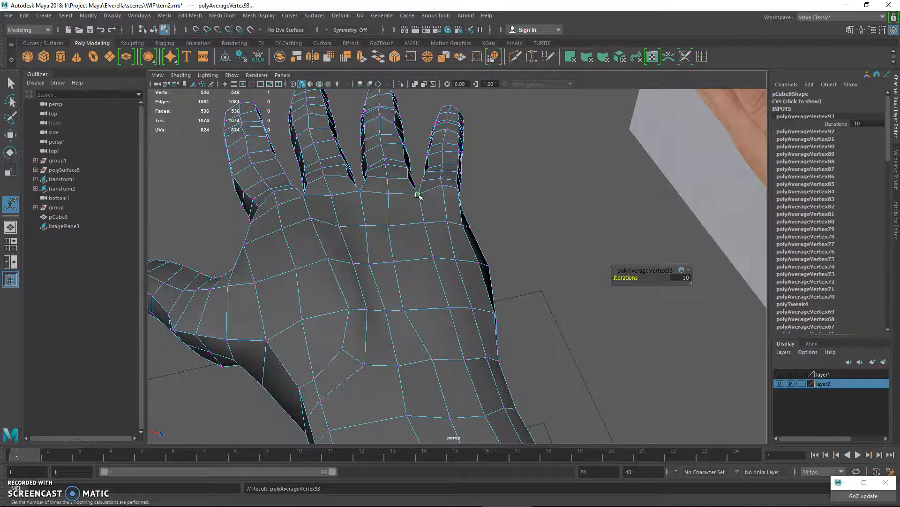
# Step: Nudge a vertex beside the little finger's base and average the ring finger's side vertices near the middle finger
pyautogui.keyDown('alt'); pyautogui.moveTo(360, 238); pyautogui.dragTo(437, 186); pyautogui.keyUp('alt')
pyautogui.keyDown('alt'); pyautogui.moveTo(437, 187); pyautogui.dragTo(456, 256, button='middle'); pyautogui.keyUp('alt')
pyautogui.click(454, 239)
pyautogui.press('w')
pyautogui.moveTo(434, 244); pyautogui.dragTo(431, 243)
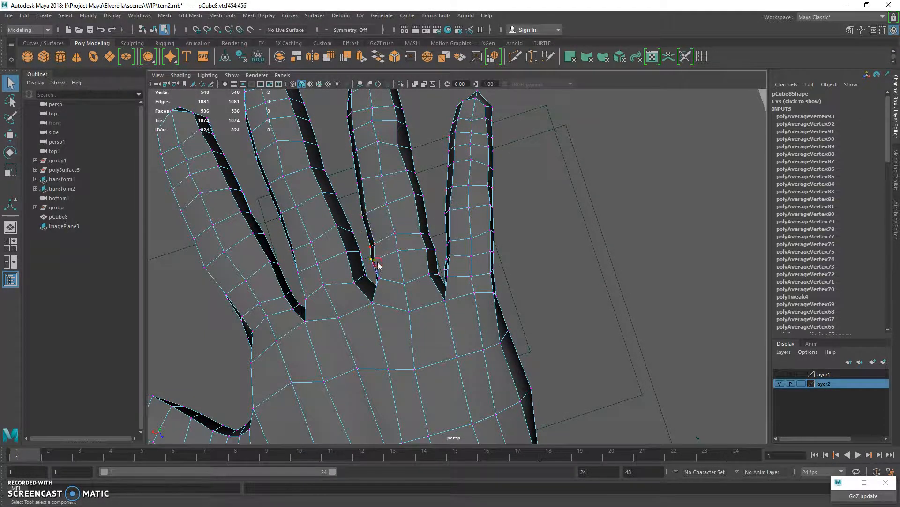
pyautogui.keyDown('shift'); pyautogui.moveTo(378, 266); pyautogui.dragTo(398, 273, button='right'); pyautogui.keyUp('shift')
pyautogui.keyDown('alt'); pyautogui.moveTo(398, 273); pyautogui.dragTo(444, 157); pyautogui.keyUp('alt')
# Step: Multi-Cut new edges through the lower palm faces near the wrist and delete the redundant edge there
pyautogui.click(515, 58)
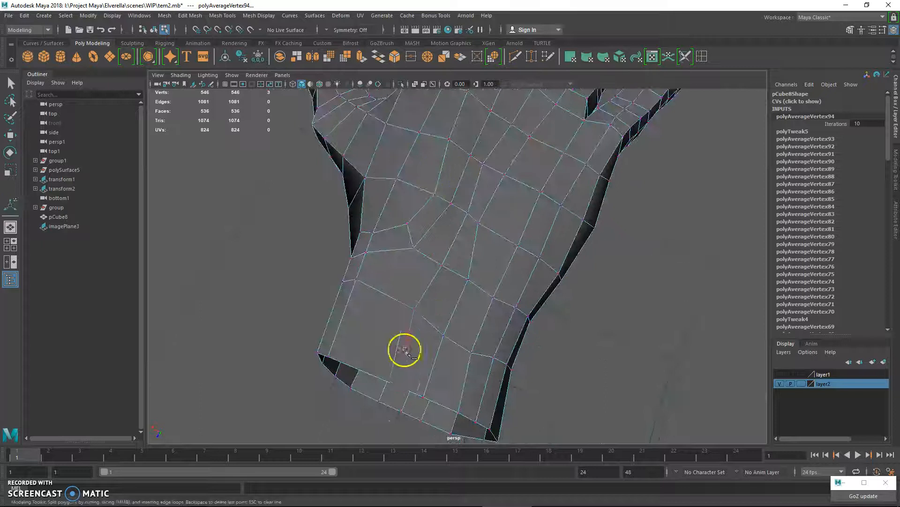
pyautogui.rightClick(369, 264)
pyautogui.keyDown('alt'); pyautogui.moveTo(310, 284); pyautogui.dragTo(412, 227); pyautogui.keyUp('alt')
pyautogui.press('q')
pyautogui.moveTo(412, 227); pyautogui.dragTo(414, 199, button='right')
pyautogui.press('Delete')
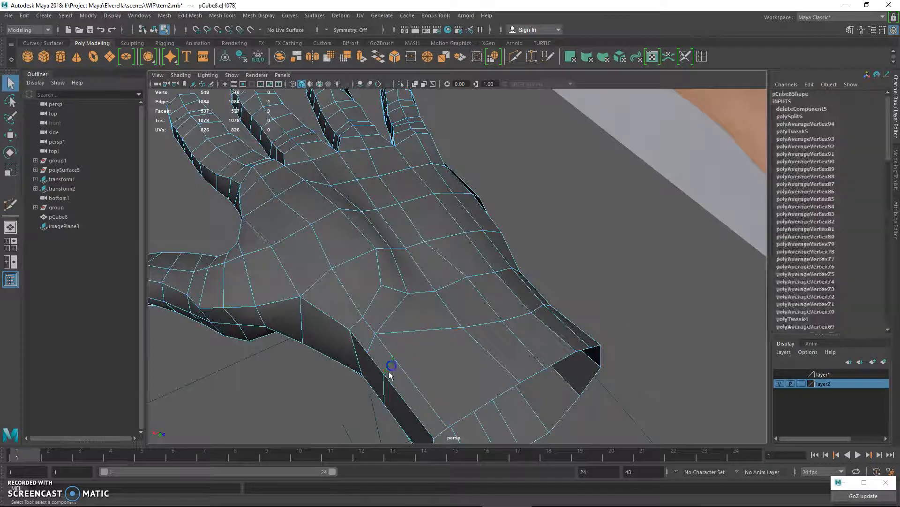
# Step: Delete the remaining unneeded edges on the palm side of the wrist and the stray vertices they leave
pyautogui.click(365, 373)
pyautogui.press('Delete')
pyautogui.keyDown('alt'); pyautogui.moveTo(367, 374); pyautogui.dragTo(444, 293); pyautogui.keyUp('alt')
pyautogui.click(462, 286)
pyautogui.moveTo(457, 227); pyautogui.dragTo(458, 280, button='right')
pyautogui.moveTo(421, 223); pyautogui.dragTo(414, 225, button='right')
pyautogui.moveTo(406, 234); pyautogui.dragTo(520, 419)
pyautogui.press('Delete')
# Step: Multi-Cut a connecting edge across the thumb-side faces of the wrist
pyautogui.click(519, 56)
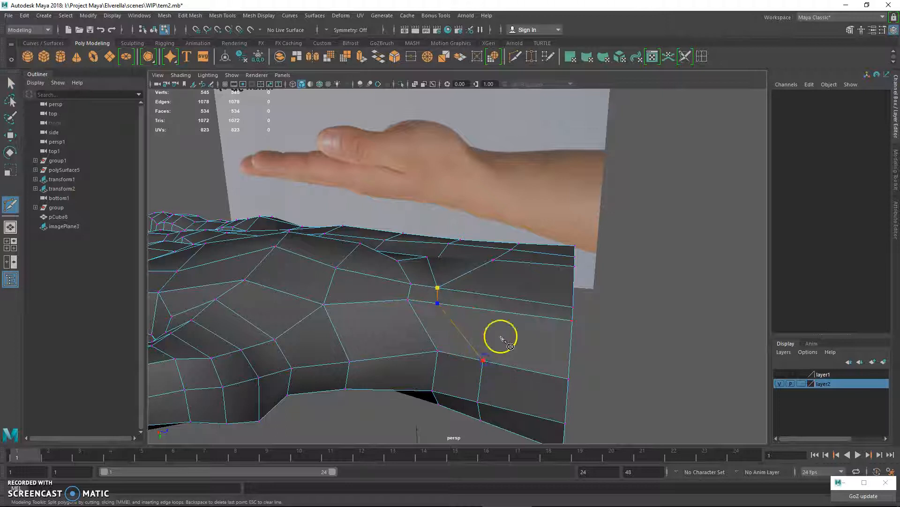
pyautogui.press('q')
pyautogui.moveTo(521, 227); pyautogui.dragTo(478, 241, button='right')
pyautogui.scroll(-2, 473, 275)
pyautogui.keyDown('alt'); pyautogui.moveTo(476, 272); pyautogui.dragTo(615, 413); pyautogui.keyUp('alt')
# Step: Merge the neighbouring vertices on the palm side of the wrist in wireframe display
pyautogui.press('4')
pyautogui.moveTo(568, 324)
pyautogui.keyDown('alt'); pyautogui.mouseDown()
pyautogui.moveTo(561, 372)
pyautogui.moveTo(561, 356)
pyautogui.moveTo(494, 344)
pyautogui.moveTo(458, 296)
pyautogui.mouseUp(); pyautogui.keyUp('alt')
pyautogui.press('5')
pyautogui.click(462, 294)
pyautogui.press('4')
pyautogui.click(471, 300)
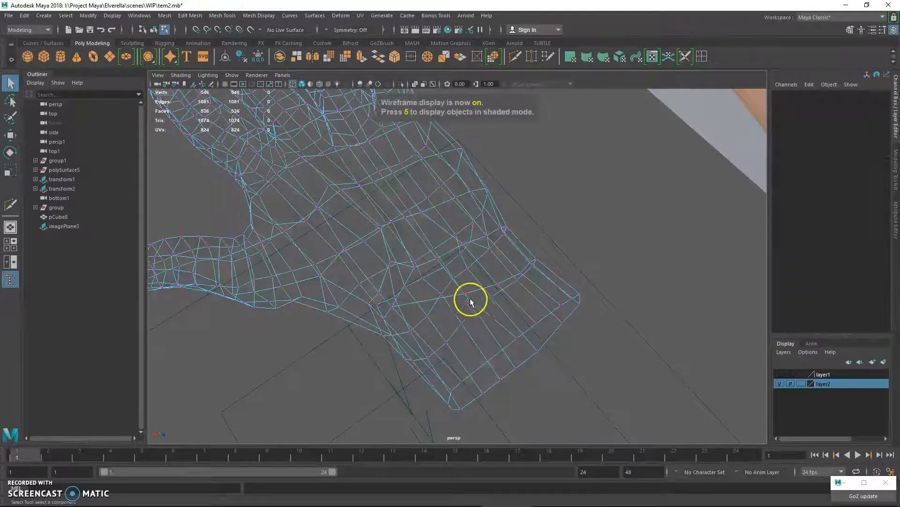
pyautogui.click(460, 284)
pyautogui.moveTo(471, 300)
pyautogui.keyDown('shift'); pyautogui.mouseDown(button='right')
pyautogui.moveTo(466, 261)
pyautogui.moveTo(478, 277)
pyautogui.mouseUp(button='right'); pyautogui.keyUp('shift')
pyautogui.press('5')
pyautogui.moveTo(478, 276)
pyautogui.keyDown('alt'); pyautogui.mouseDown()
pyautogui.moveTo(490, 235)
pyautogui.moveTo(415, 224)
pyautogui.moveTo(350, 244)
pyautogui.moveTo(408, 259)
pyautogui.moveTo(410, 225)
pyautogui.moveTo(440, 242)
pyautogui.mouseUp(); pyautogui.keyUp('alt')
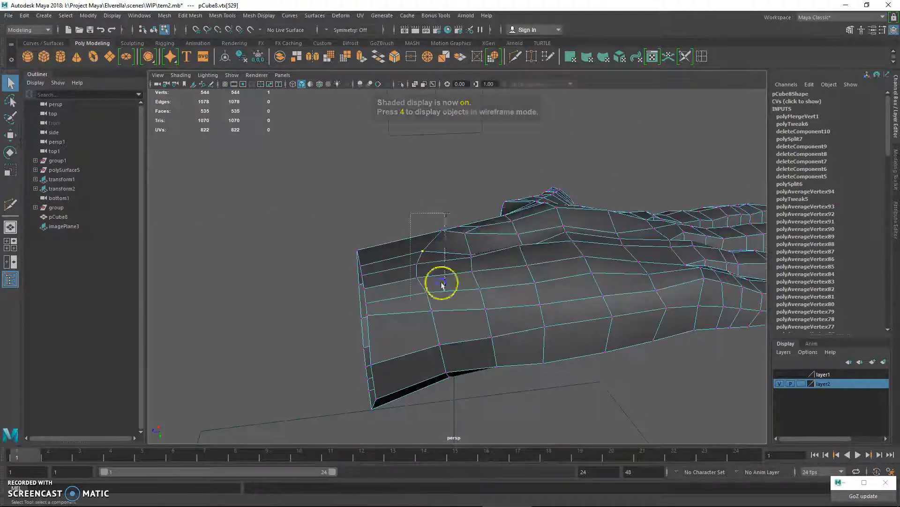
# Step: Reposition the wrist loop vertices and average them to even out the loop
pyautogui.moveTo(441, 284); pyautogui.dragTo(446, 281)
pyautogui.press('w')
pyautogui.press('4')
pyautogui.press('q')
pyautogui.keyDown('alt'); pyautogui.moveTo(448, 324); pyautogui.dragTo(444, 231); pyautogui.keyUp('alt')
pyautogui.press('w')
pyautogui.moveTo(506, 283); pyautogui.dragTo(475, 312)
pyautogui.press('q')
pyautogui.keyDown('shift'); pyautogui.moveTo(517, 328); pyautogui.dragTo(539, 315, button='right'); pyautogui.keyUp('shift')
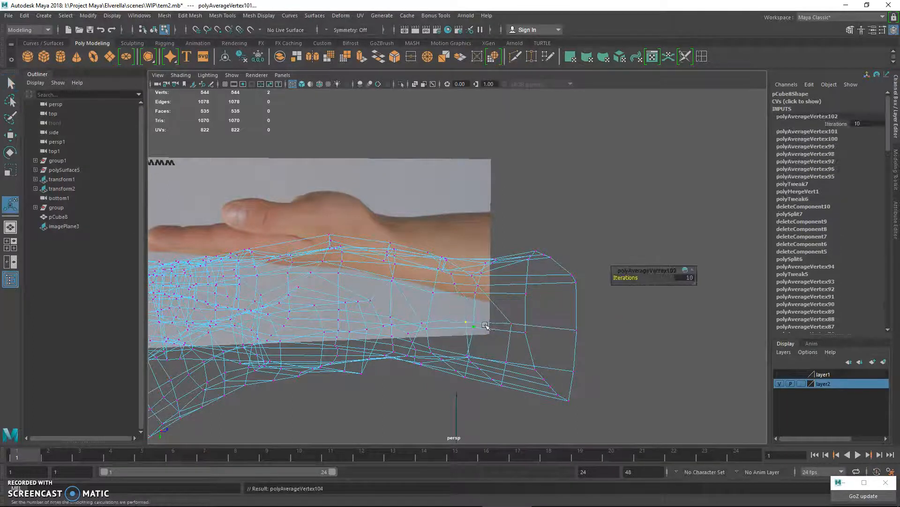
# Step: Average the thumb-side wrist vertices and adjust the position of a vertex on the wrist opening
pyautogui.press('5')
pyautogui.moveTo(513, 268)
pyautogui.keyDown('alt'); pyautogui.mouseDown()
pyautogui.moveTo(469, 296)
pyautogui.moveTo(492, 267)
pyautogui.mouseUp(); pyautogui.keyUp('alt')
pyautogui.click(495, 301)
pyautogui.click(493, 272)
pyautogui.press('g')
pyautogui.click(564, 306)
pyautogui.press('w')
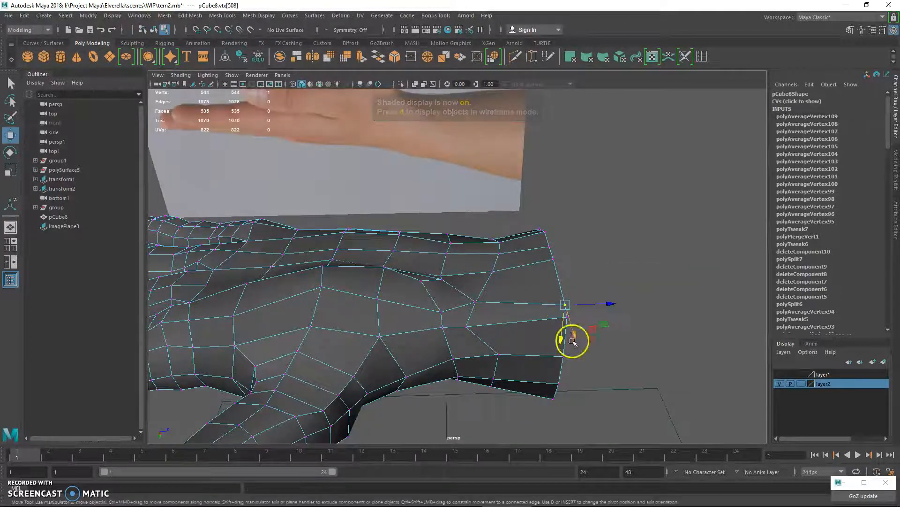
pyautogui.keyDown('alt'); pyautogui.moveTo(572, 341); pyautogui.dragTo(569, 309); pyautogui.keyUp('alt')
# Step: Delete three redundant edges between the palm and the wrist opening
pyautogui.keyDown('alt'); pyautogui.moveTo(569, 346); pyautogui.dragTo(478, 251); pyautogui.keyUp('alt')
pyautogui.moveTo(479, 251); pyautogui.dragTo(478, 202, button='right')
pyautogui.scroll(3, 510, 291)
pyautogui.click(511, 291)
pyautogui.press('Delete')
pyautogui.click(483, 311)
pyautogui.press('Delete')
pyautogui.click(421, 296)
pyautogui.press('Delete')
# Step: Delete the leftover vertices around the wrist and select the border vertices of the wrist opening
pyautogui.moveTo(448, 238); pyautogui.dragTo(340, 236, button='right')
pyautogui.moveTo(340, 236); pyautogui.dragTo(408, 433)
pyautogui.press('Delete')
pyautogui.click(436, 395)
pyautogui.keyDown('alt'); pyautogui.moveTo(370, 351); pyautogui.dragTo(331, 275); pyautogui.keyUp('alt')
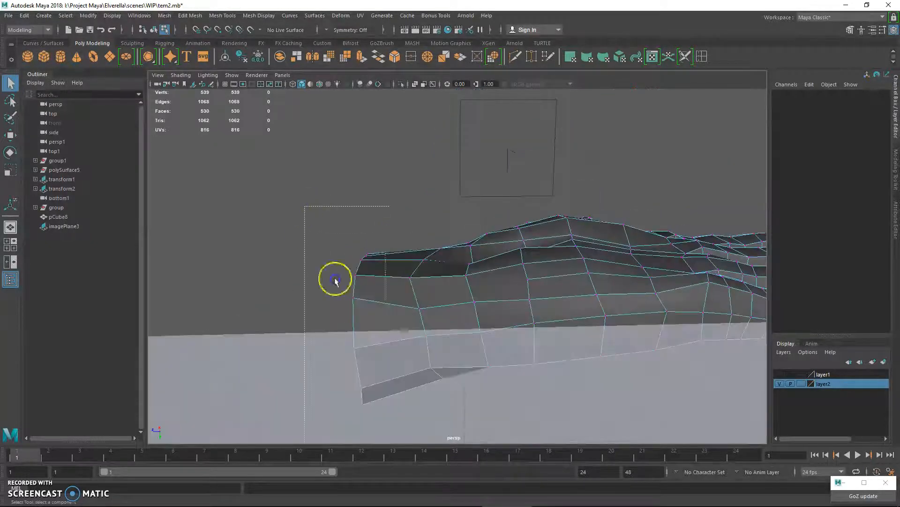
pyautogui.moveTo(310, 211); pyautogui.dragTo(391, 432)
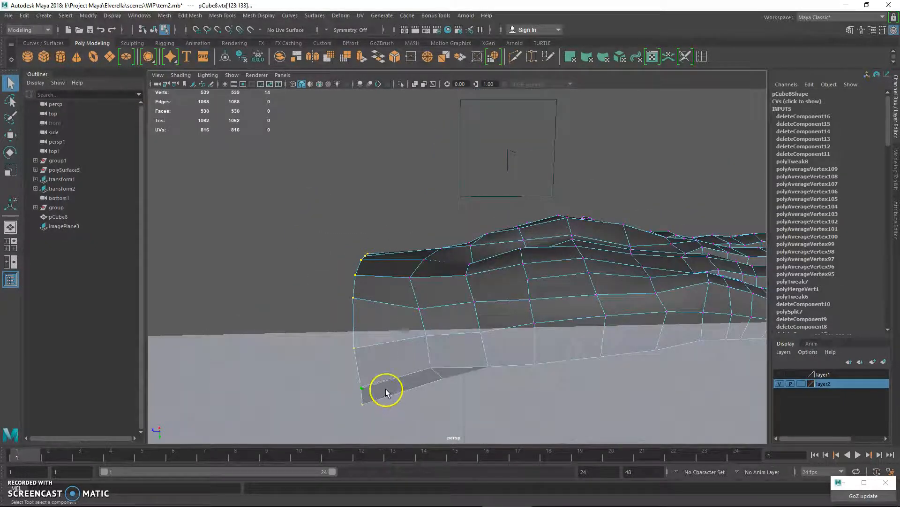
pyautogui.keyDown('alt'); pyautogui.moveTo(403, 350); pyautogui.dragTo(402, 307); pyautogui.keyUp('alt')
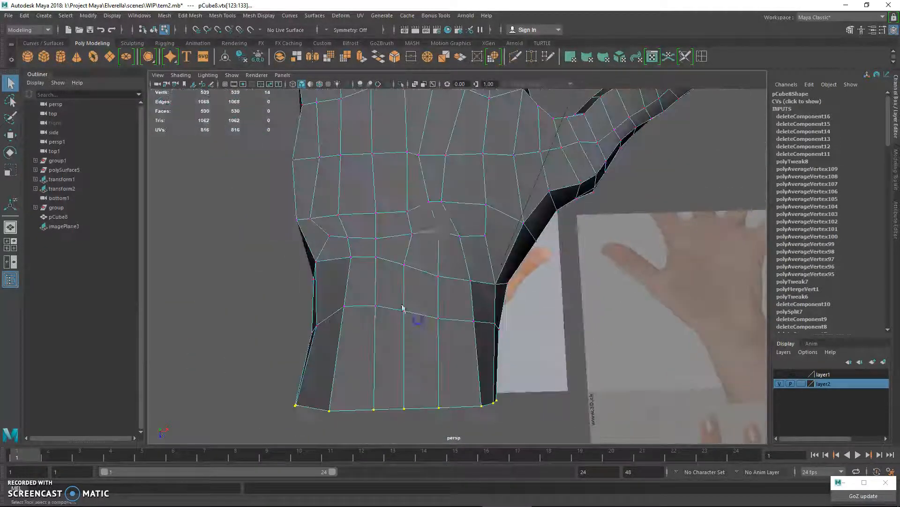
# Step: Average the vertices across the back of the hand above the wrist
pyautogui.keyDown('shift'); pyautogui.moveTo(462, 203); pyautogui.dragTo(492, 192, button='right'); pyautogui.keyUp('shift')
pyautogui.press('g')
pyautogui.press('g')
pyautogui.press('g')
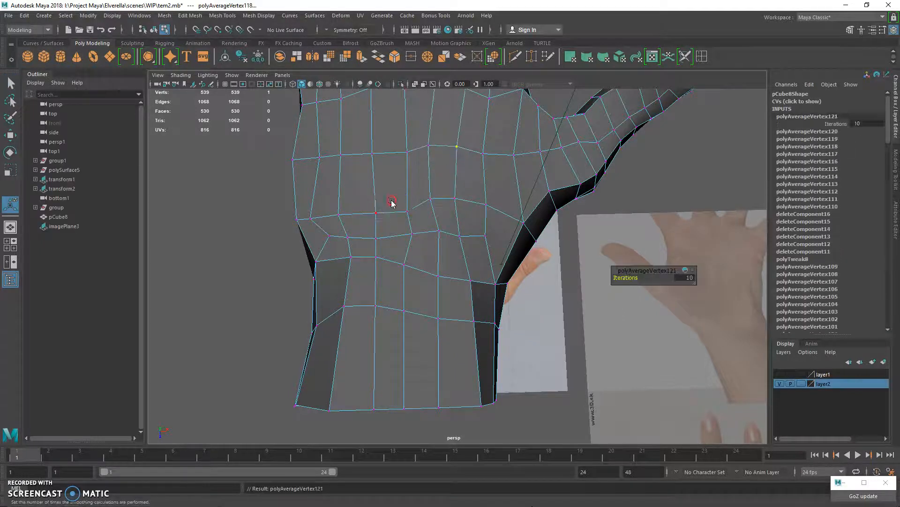
# Step: Delete the redundant edges in the rows just above the wrist on the back of the hand
pyautogui.click(387, 208)
pyautogui.press('Delete')
pyautogui.click(375, 291)
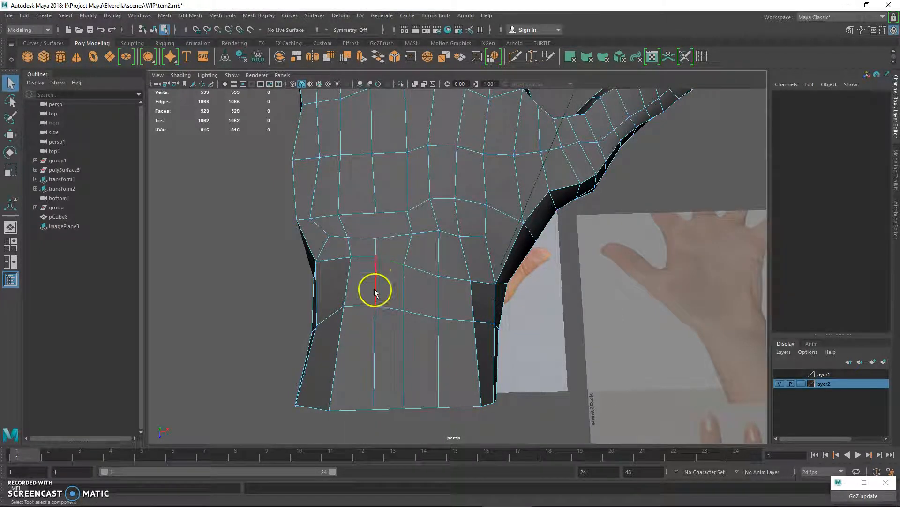
pyautogui.hotkey('ctrl', 'z')
pyautogui.press('Delete')
pyautogui.click(436, 222)
pyautogui.press('Delete')
# Step: Delete two lengthwise edge runs leading down the back of the wrist, together with their vertices
pyautogui.doubleClick(460, 253)
pyautogui.keyDown('ctrl'); pyautogui.moveTo(468, 257); pyautogui.dragTo(539, 276, button='right'); pyautogui.keyUp('ctrl')
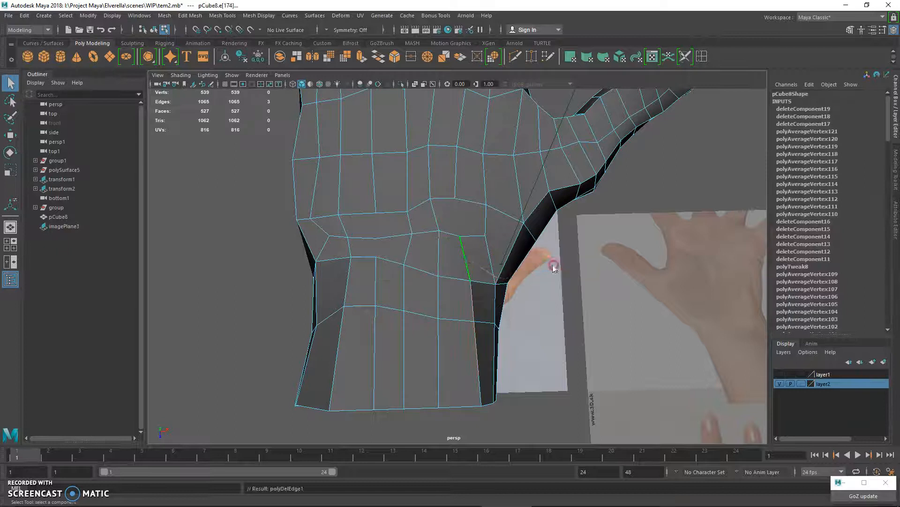
pyautogui.keyDown('alt'); pyautogui.moveTo(409, 228); pyautogui.dragTo(388, 237); pyautogui.keyUp('alt')
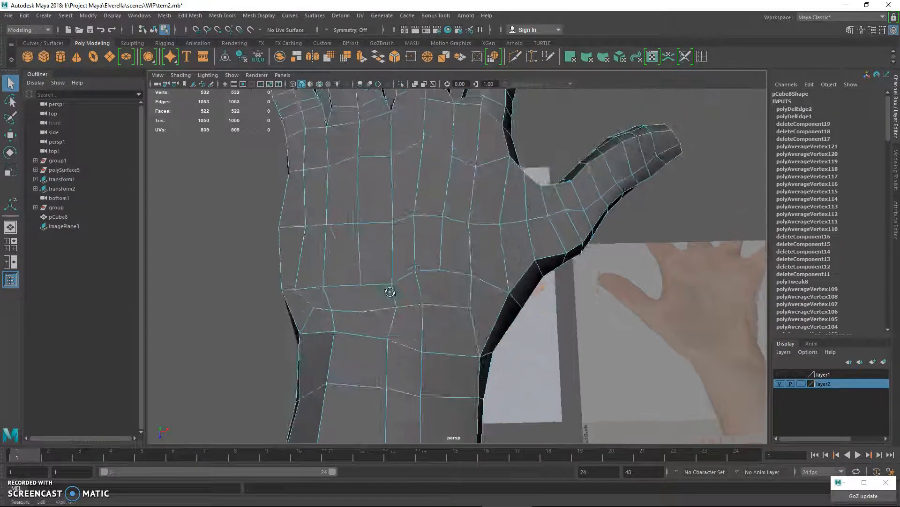
# Step: Multi-Cut connecting edges between the open vertices above the wrist on the back of the hand
pyautogui.keyDown('shift'); pyautogui.moveTo(404, 234); pyautogui.dragTo(363, 283, button='right'); pyautogui.keyUp('shift')
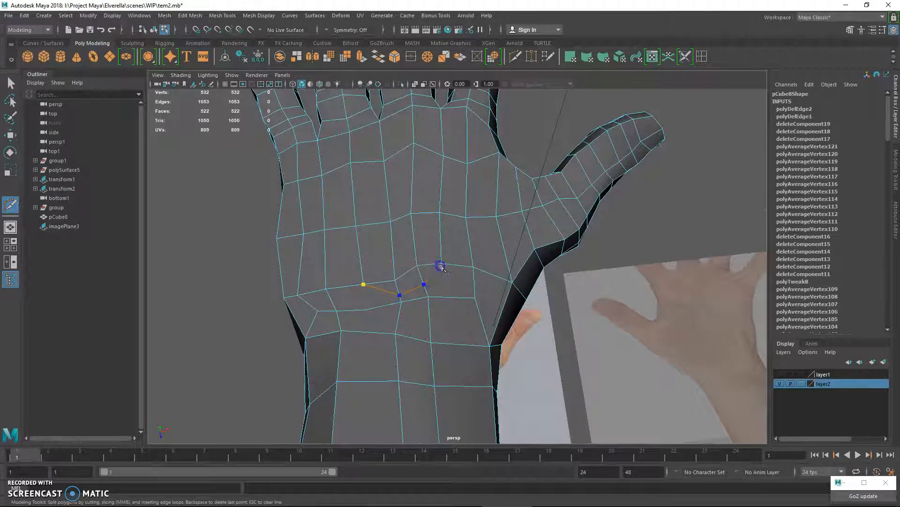
pyautogui.press('Return')
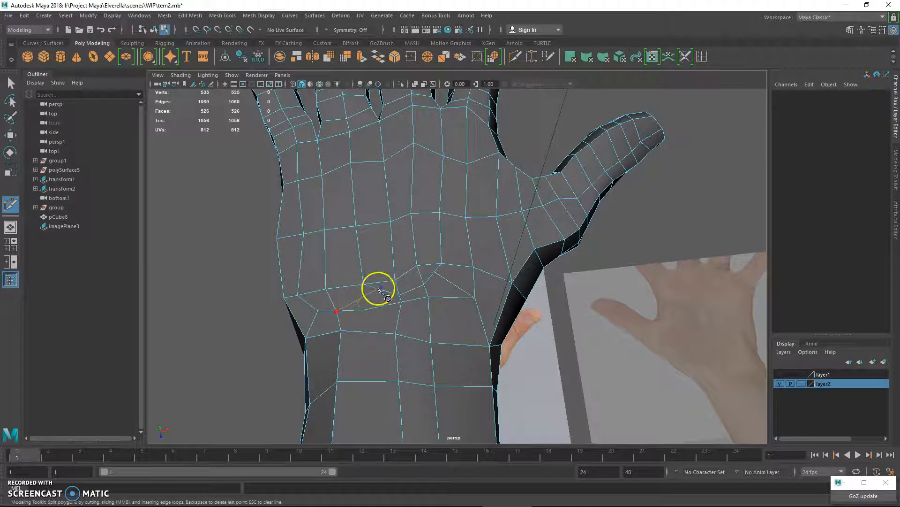
pyautogui.press('q')
pyautogui.moveTo(382, 230); pyautogui.dragTo(338, 223, button='right')
pyautogui.press('4')
pyautogui.keyDown('alt'); pyautogui.moveTo(377, 230); pyautogui.dragTo(447, 274); pyautogui.keyUp('alt')
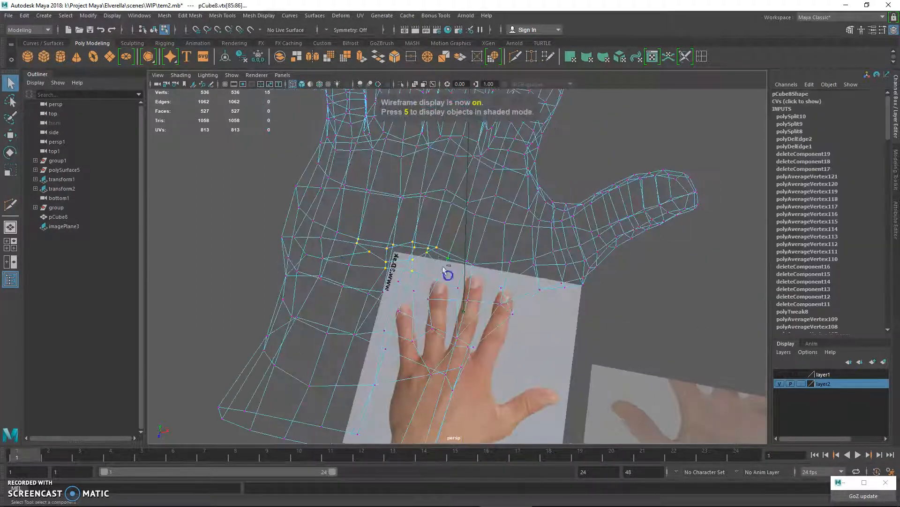
pyautogui.keyDown('shift'); pyautogui.moveTo(456, 254); pyautogui.dragTo(460, 253, button='right'); pyautogui.keyUp('shift')
pyautogui.hotkey('ctrl', 'z')
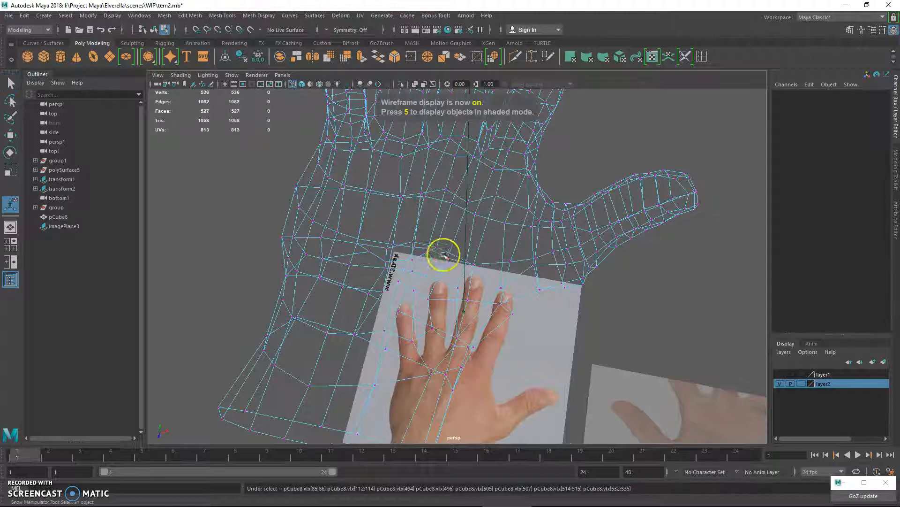
# Step: Average the newly cut vertices on the back of the hand and delete the leftover vertex among them
pyautogui.press('5')
pyautogui.scroll(2, 374, 262)
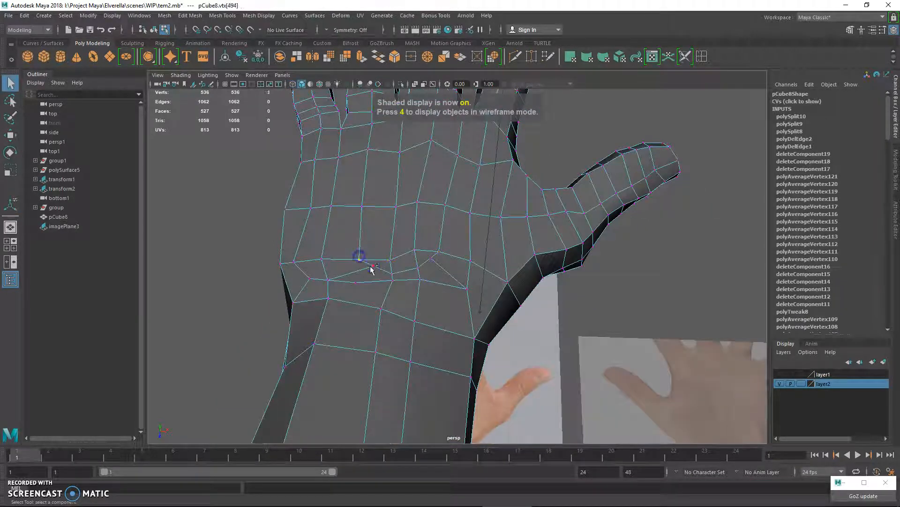
pyautogui.keyDown('shift'); pyautogui.moveTo(382, 269); pyautogui.dragTo(404, 259, button='right'); pyautogui.keyUp('shift')
pyautogui.moveTo(347, 245); pyautogui.dragTo(445, 298)
pyautogui.press('Delete')
# Step: Average the vertices around the new cuts on the back of the hand, first as a group and then individually
pyautogui.press('4')
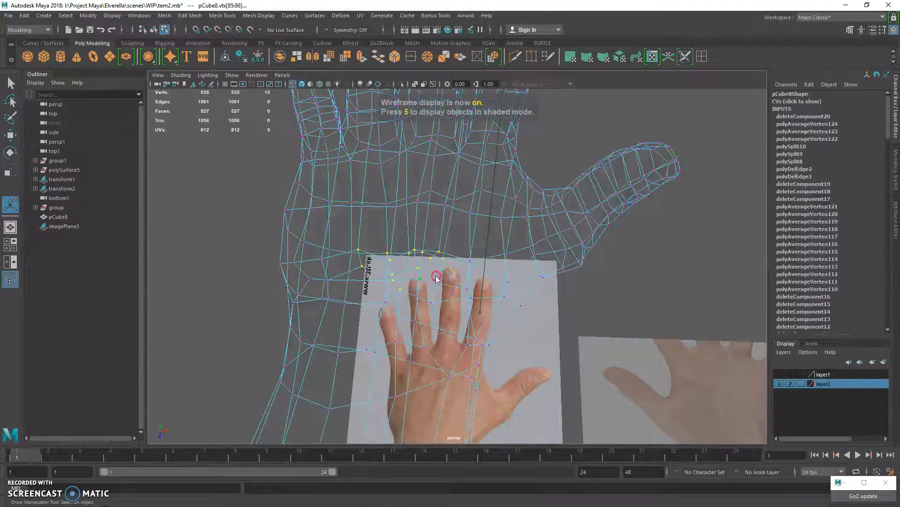
pyautogui.keyDown('shift'); pyautogui.moveTo(437, 279); pyautogui.dragTo(463, 266, button='right'); pyautogui.keyUp('shift')
pyautogui.press('5')
pyautogui.moveTo(457, 291)
pyautogui.keyDown('alt'); pyautogui.mouseDown()
pyautogui.moveTo(515, 286)
pyautogui.moveTo(504, 287)
pyautogui.moveTo(502, 254)
pyautogui.mouseUp(); pyautogui.keyUp('alt')
pyautogui.press('g')
pyautogui.moveTo(502, 254)
pyautogui.keyDown('alt'); pyautogui.mouseDown(button='middle')
pyautogui.moveTo(510, 292)
pyautogui.moveTo(493, 271)
pyautogui.mouseUp(button='middle'); pyautogui.keyUp('alt')
pyautogui.press('g')
pyautogui.press('g')
pyautogui.press('g')
pyautogui.press('g')
pyautogui.press('g')
pyautogui.press('g')
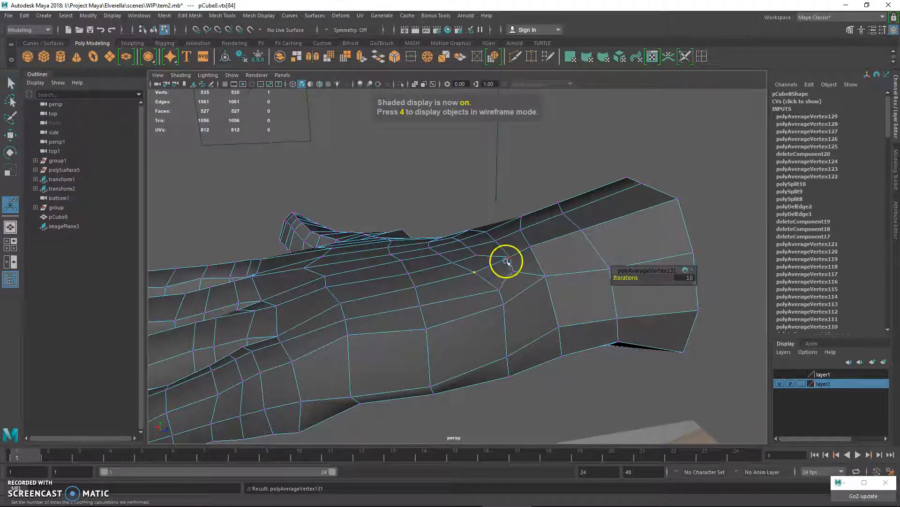
pyautogui.click(483, 254)
pyautogui.click(519, 230)
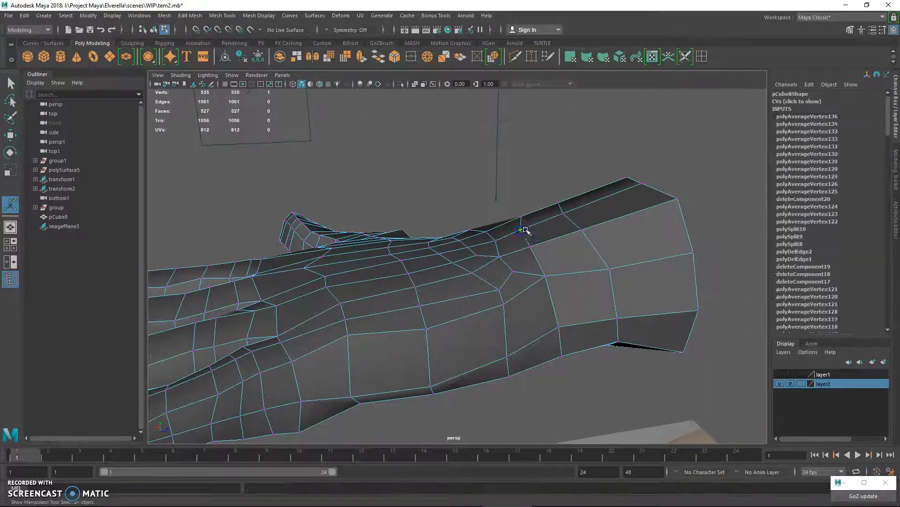
# Step: Average the selected vertex on the back of the hand near the wrist several more times
pyautogui.press('g')
pyautogui.press('g')
pyautogui.press('g')
pyautogui.press('g')
# Step: Examine the smoothed hand from the thumb side and the back, then return to the unsmoothed mesh for vertex editing
pyautogui.keyDown('alt'); pyautogui.moveTo(539, 217); pyautogui.dragTo(641, 229); pyautogui.keyUp('alt')
pyautogui.keyDown('alt'); pyautogui.moveTo(490, 217); pyautogui.dragTo(483, 244); pyautogui.keyUp('alt')
pyautogui.press('q')
pyautogui.moveTo(483, 227); pyautogui.dragTo(483, 244, button='right')
pyautogui.press('F8')
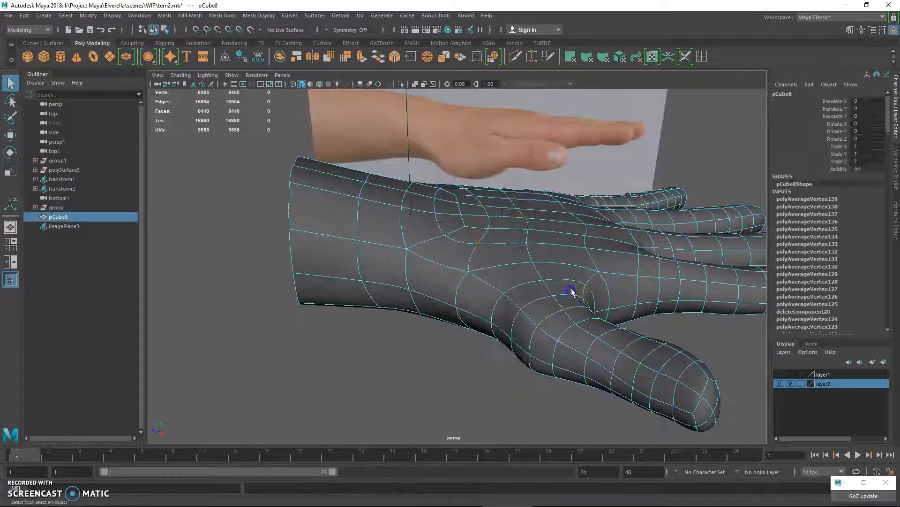
pyautogui.click(680, 135)
pyautogui.keyDown('alt'); pyautogui.moveTo(418, 362); pyautogui.dragTo(539, 271); pyautogui.keyUp('alt')
pyautogui.click(481, 300)
pyautogui.press('1')
pyautogui.moveTo(488, 257); pyautogui.dragTo(465, 227, button='right')
pyautogui.keyDown('alt'); pyautogui.moveTo(471, 254); pyautogui.dragTo(455, 257); pyautogui.keyUp('alt')
# Step: Shift the selected vertices where the back of the hand meets the wrist, then average them
pyautogui.click(468, 306)
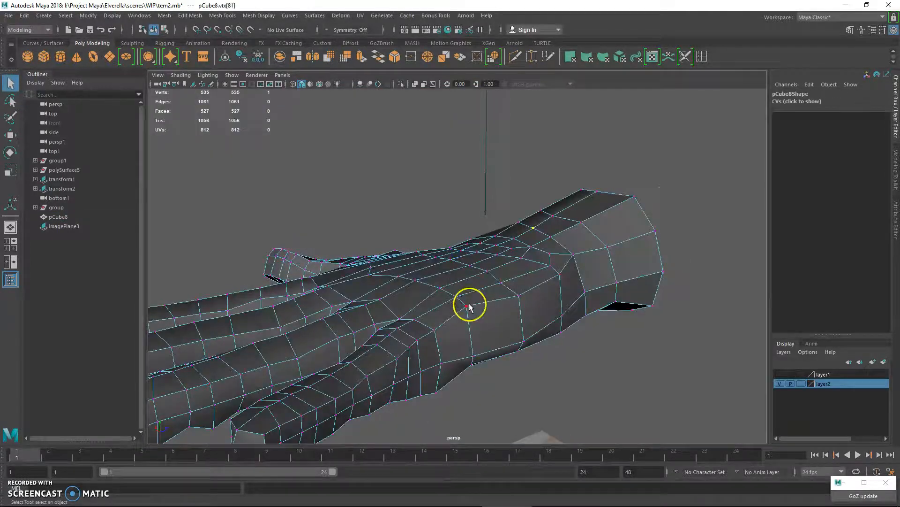
pyautogui.keyDown('shift'); pyautogui.click(573, 255); pyautogui.keyUp('shift')
pyautogui.press('w')
pyautogui.moveTo(519, 233); pyautogui.dragTo(533, 245)
pyautogui.keyDown('shift'); pyautogui.moveTo(552, 267); pyautogui.dragTo(565, 260, button='right'); pyautogui.keyUp('shift')
pyautogui.press('g')
pyautogui.press('g')
pyautogui.press('g')
# Step: Average two further vertices around the wrist transition individually
pyautogui.click(503, 282)
pyautogui.press('g')
pyautogui.press('g')
pyautogui.keyDown('alt'); pyautogui.moveTo(565, 273); pyautogui.dragTo(505, 320); pyautogui.keyUp('alt')
pyautogui.click(450, 342)
pyautogui.press('g')
pyautogui.press('g')
# Step: Average vertices along the side of the wrist one at a time in wireframe display
pyautogui.press('4')
pyautogui.keyDown('alt'); pyautogui.moveTo(477, 360); pyautogui.dragTo(440, 334); pyautogui.keyUp('alt')
pyautogui.press('q')
pyautogui.click(465, 370)
pyautogui.press('g')
pyautogui.press('g')
pyautogui.click(411, 315)
pyautogui.press('g')
pyautogui.press('g')
pyautogui.press('g')
pyautogui.press('g')
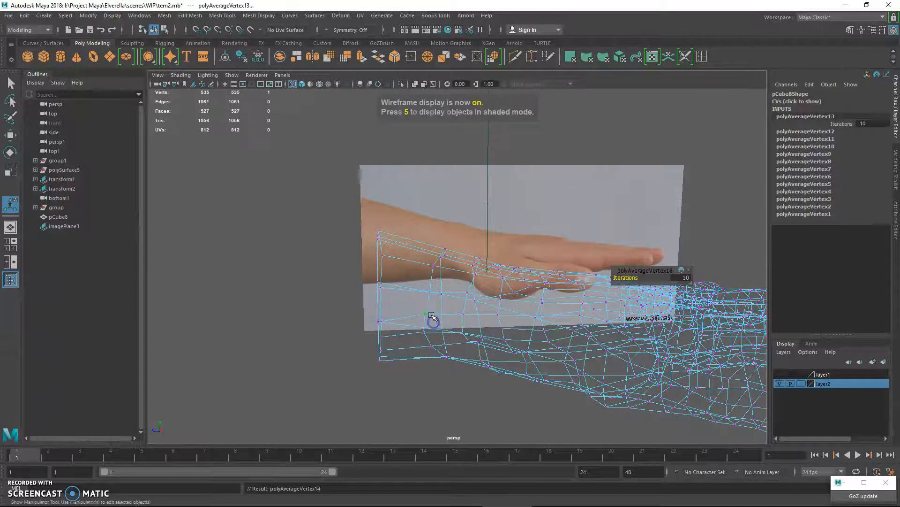
pyautogui.press('g')
pyautogui.click(394, 311)
pyautogui.click(382, 322)
# Step: Hide everything except the hand mesh, restore shaded display and delete the mesh's construction history
pyautogui.press('q')
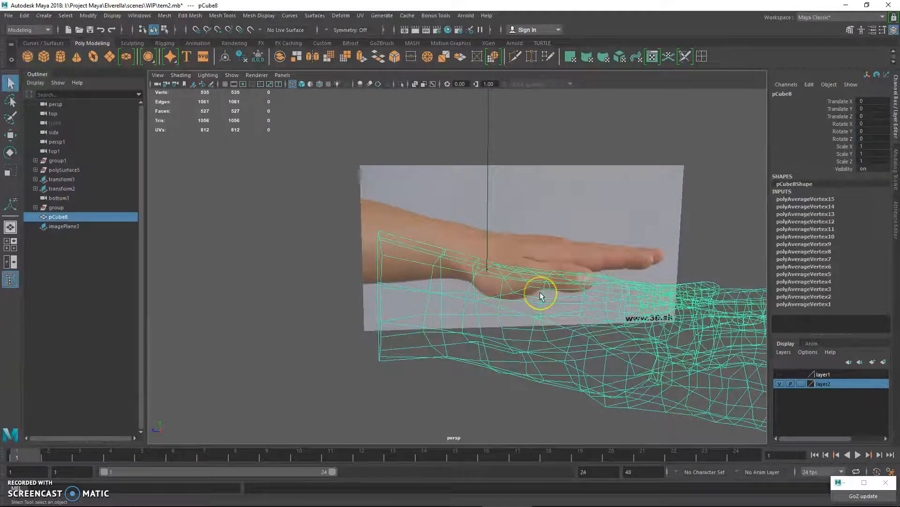
pyautogui.hotkey('alt', 'h')
pyautogui.press('5')
pyautogui.hotkey('alt', 'shift', 'd')
# Step: Delete a lengthwise edge on the heel of the palm and Multi-Cut a diagonal edge down to its lower vertex
pyautogui.moveTo(530, 298); pyautogui.dragTo(566, 215, button='right')
pyautogui.keyDown('alt'); pyautogui.moveTo(419, 330); pyautogui.dragTo(438, 257); pyautogui.keyUp('alt')
pyautogui.moveTo(438, 257); pyautogui.dragTo(439, 216, button='right')
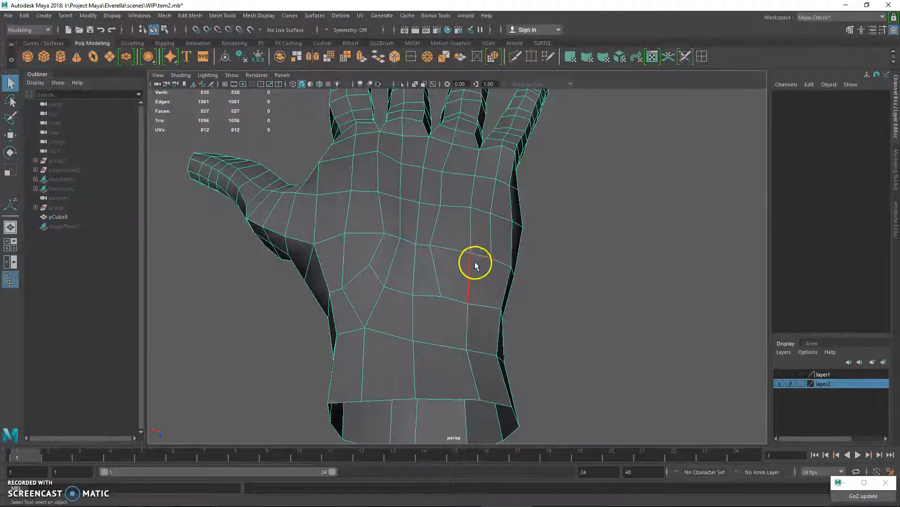
pyautogui.click(470, 263)
pyautogui.press('Delete')
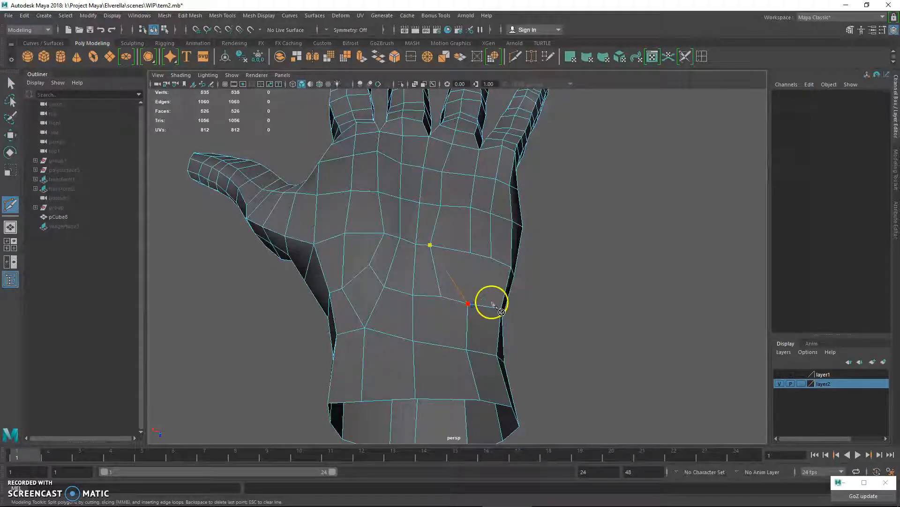
pyautogui.press('q')
# Step: Delete the redundant edge beside the diagonal palm cut with its leftover vertex, and move the cut's lower vertex toward the thumb side
pyautogui.rightClick(432, 267)
pyautogui.click(431, 201)
pyautogui.click(440, 267)
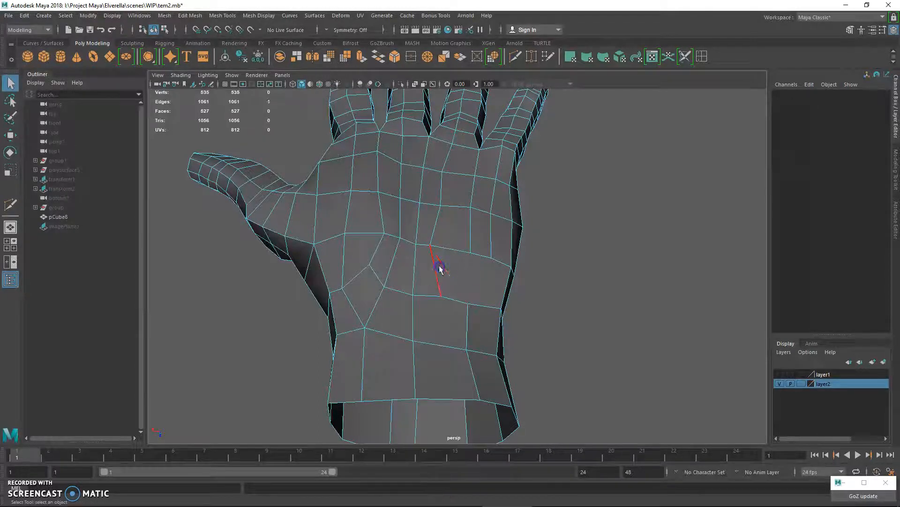
pyautogui.hotkey('ctrl', 'z')
pyautogui.click(436, 269)
pyautogui.press('Delete')
pyautogui.moveTo(440, 228); pyautogui.dragTo(406, 229, button='right')
pyautogui.moveTo(503, 344); pyautogui.dragTo(503, 344)
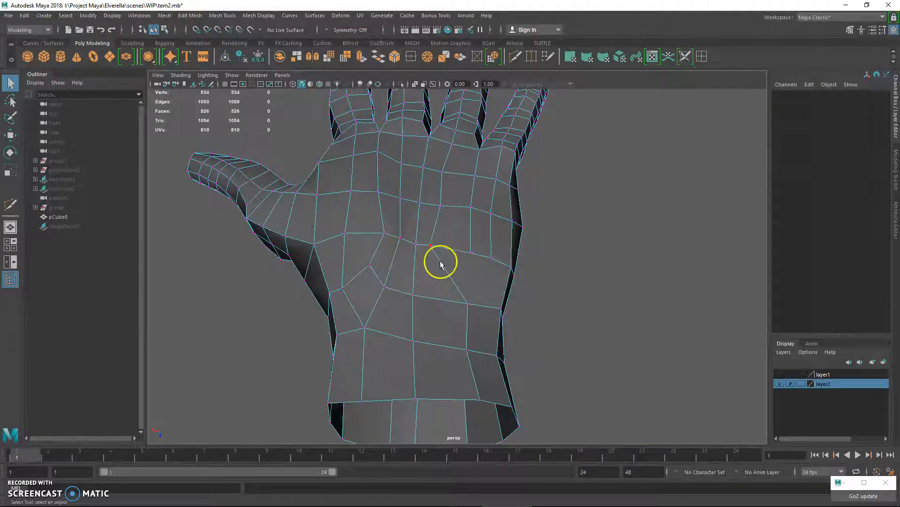
pyautogui.press('Delete')
pyautogui.press('w')
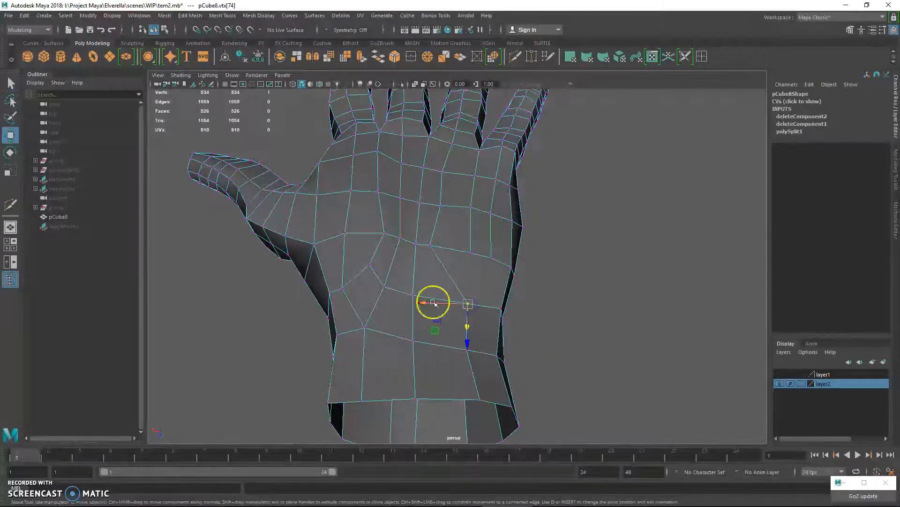
pyautogui.keyDown('alt'); pyautogui.moveTo(402, 298); pyautogui.dragTo(526, 38); pyautogui.keyUp('alt')
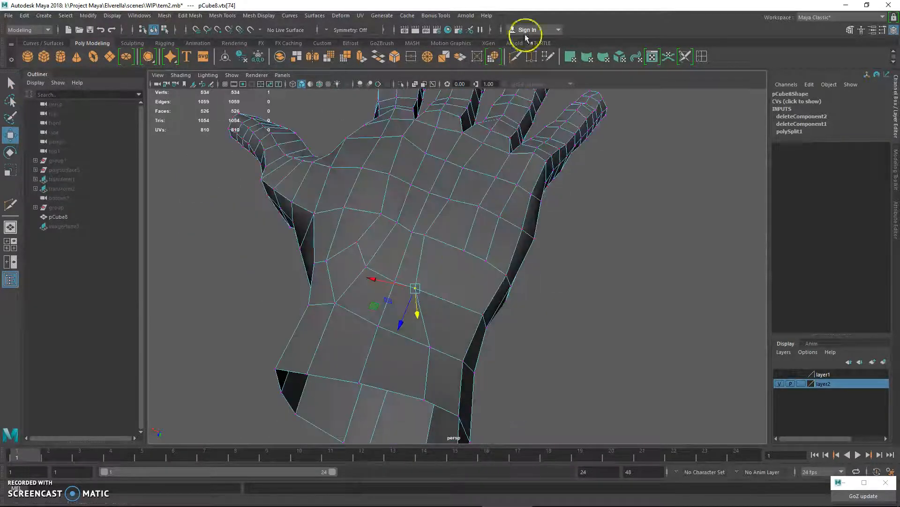
# Step: Multi-Cut an edge from the open palm vertex to the vertex at the little-finger side of the wrist, and move that vertex inward
pyautogui.click(515, 57)
pyautogui.click(463, 251)
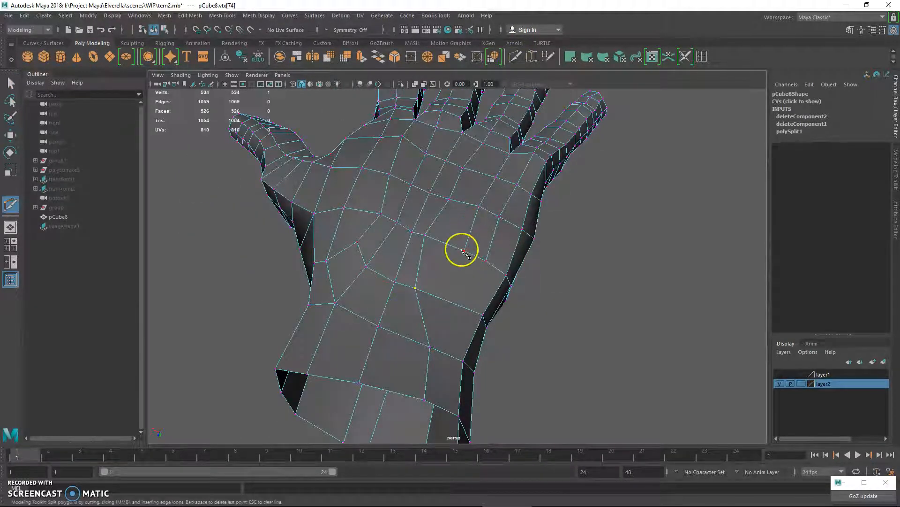
pyautogui.press('Return')
pyautogui.press('q')
pyautogui.moveTo(437, 242); pyautogui.dragTo(450, 275, button='right')
pyautogui.click(482, 314)
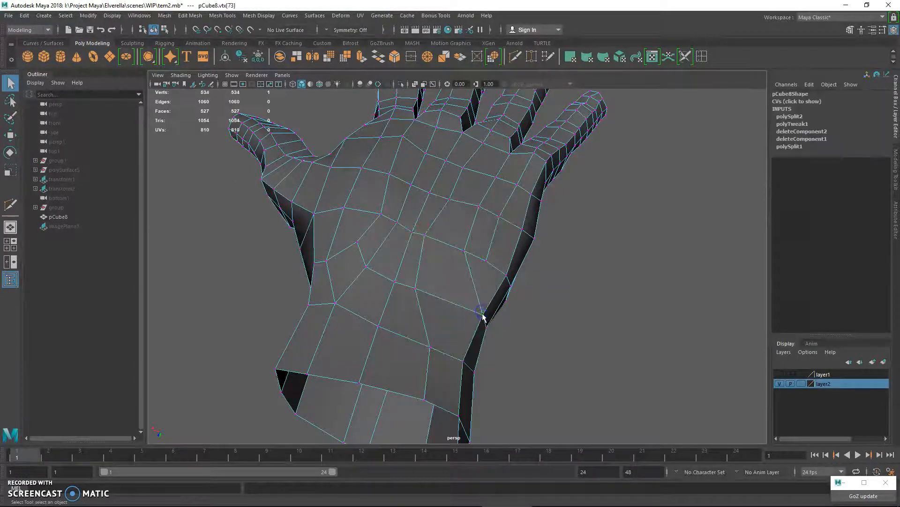
pyautogui.press('w')
pyautogui.moveTo(482, 315); pyautogui.dragTo(441, 303)
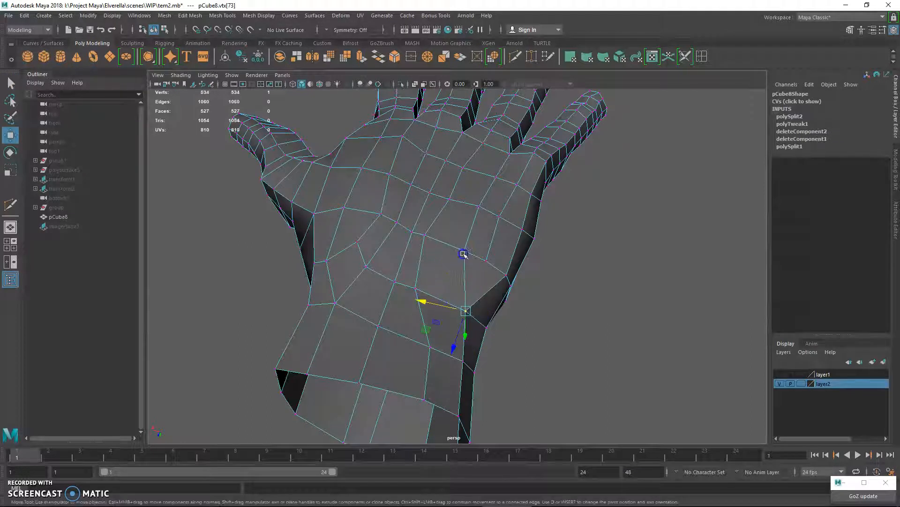
# Step: Average the vertex on the little-finger side of the palm beside the new cut
pyautogui.keyDown('shift'); pyautogui.moveTo(487, 262); pyautogui.dragTo(501, 253, button='right'); pyautogui.keyUp('shift')
pyautogui.press('g')
pyautogui.press('g')
pyautogui.press('g')
# Step: Reposition the palm vertices around the upper end of the new cut
pyautogui.click(464, 252)
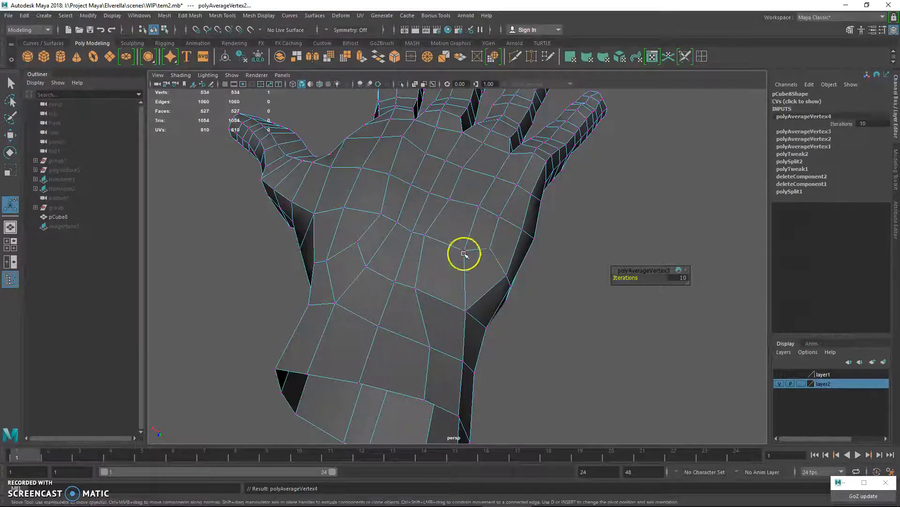
pyautogui.press('w')
pyautogui.moveTo(445, 248); pyautogui.dragTo(444, 248)
pyautogui.click(473, 218)
pyautogui.press('w')
pyautogui.moveTo(464, 204); pyautogui.dragTo(408, 287)
# Step: Adjust the positions of vertices along the little-finger side of the hand
pyautogui.press('q')
pyautogui.click(401, 275)
pyautogui.press('w')
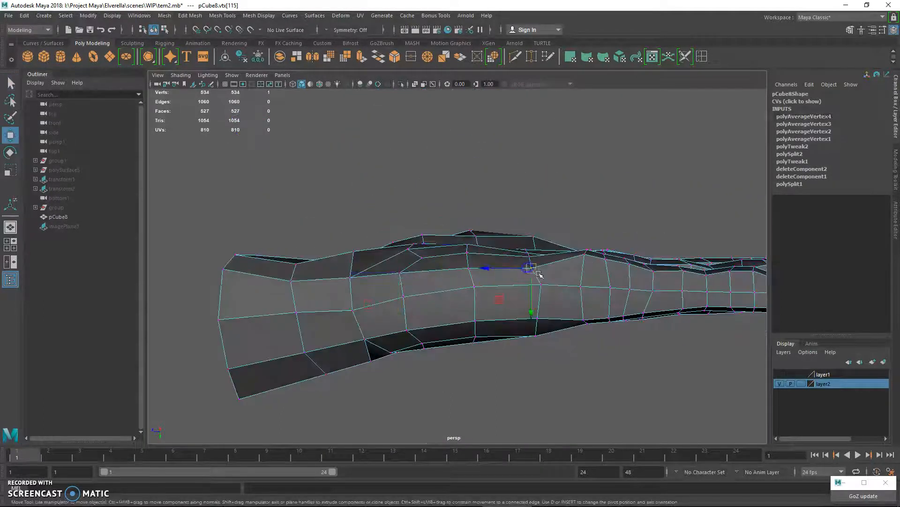
pyautogui.press('q')
pyautogui.click(586, 250)
pyautogui.press('w')
pyautogui.keyDown('shift'); pyautogui.moveTo(586, 277); pyautogui.dragTo(461, 261); pyautogui.keyUp('shift')
pyautogui.press('q')
pyautogui.press('w')
# Step: Preview the smoothed hand and select the ring of vertices around the wrist opening
pyautogui.press('3')
pyautogui.press('q')
pyautogui.moveTo(443, 227); pyautogui.dragTo(489, 214, button='right')
pyautogui.keyDown('alt'); pyautogui.moveTo(492, 288); pyautogui.dragTo(542, 246); pyautogui.keyUp('alt')
pyautogui.press('1')
pyautogui.moveTo(583, 185); pyautogui.dragTo(568, 138, button='right')
pyautogui.press('4')
pyautogui.moveTo(568, 138)
pyautogui.mouseDown()
pyautogui.moveTo(677, 322)
pyautogui.moveTo(569, 361)
pyautogui.moveTo(583, 328)
pyautogui.mouseUp()
pyautogui.press('5')
pyautogui.moveTo(488, 308)
pyautogui.keyDown('alt'); pyautogui.mouseDown()
pyautogui.moveTo(468, 345)
pyautogui.moveTo(434, 337)
pyautogui.moveTo(457, 274)
pyautogui.moveTo(426, 281)
pyautogui.moveTo(503, 252)
pyautogui.mouseUp(); pyautogui.keyUp('alt')
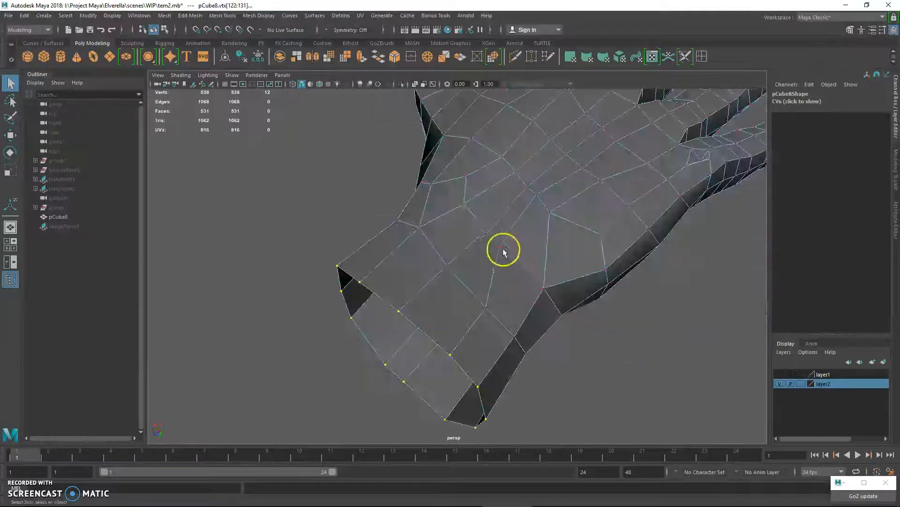
# Step: Average the vertex at the lower end of the rerouted edge on the heel of the palm
pyautogui.click(503, 252)
pyautogui.press('w')
pyautogui.keyDown('shift'); pyautogui.moveTo(524, 240); pyautogui.dragTo(530, 235, button='right'); pyautogui.keyUp('shift')
pyautogui.press('g')
pyautogui.press('g')
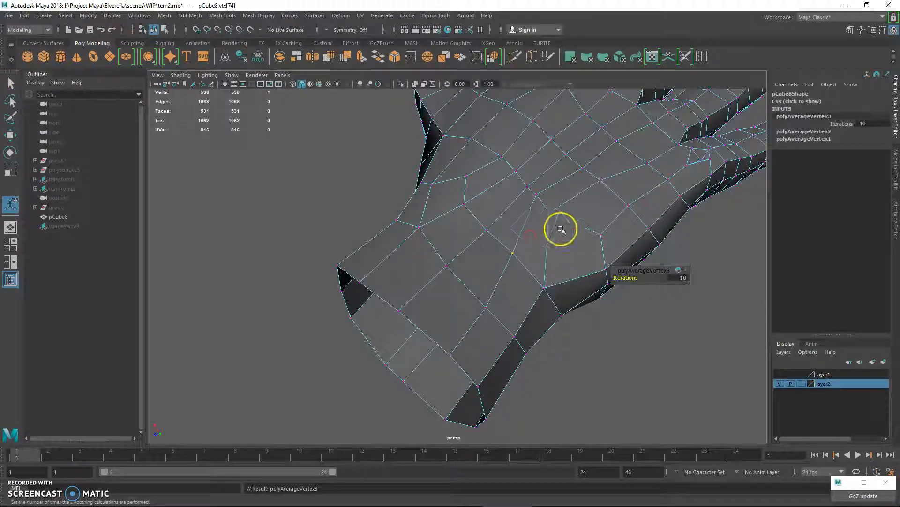
# Step: Average the vertices farther up the palm along the rerouted edges repeatedly
pyautogui.click(538, 196)
pyautogui.press('g')
pyautogui.press('g')
pyautogui.press('g')
pyautogui.press('g')
pyautogui.press('g')
pyautogui.press('g')
pyautogui.press('g')
pyautogui.press('g')
pyautogui.press('g')
pyautogui.press('g')
pyautogui.press('g')
# Step: Reposition individual vertices across the heel of the palm to even out its curvature
pyautogui.keyDown('alt'); pyautogui.moveTo(589, 243); pyautogui.dragTo(567, 330); pyautogui.keyUp('alt')
pyautogui.click(537, 261)
pyautogui.keyDown('alt'); pyautogui.moveTo(537, 261); pyautogui.dragTo(540, 298); pyautogui.keyUp('alt')
pyautogui.keyDown('alt'); pyautogui.moveTo(463, 286); pyautogui.dragTo(462, 291); pyautogui.keyUp('alt')
pyautogui.press('w')
pyautogui.moveTo(459, 307); pyautogui.dragTo(474, 266)
pyautogui.press('q')
pyautogui.click(423, 262)
pyautogui.press('w')
pyautogui.press('q')
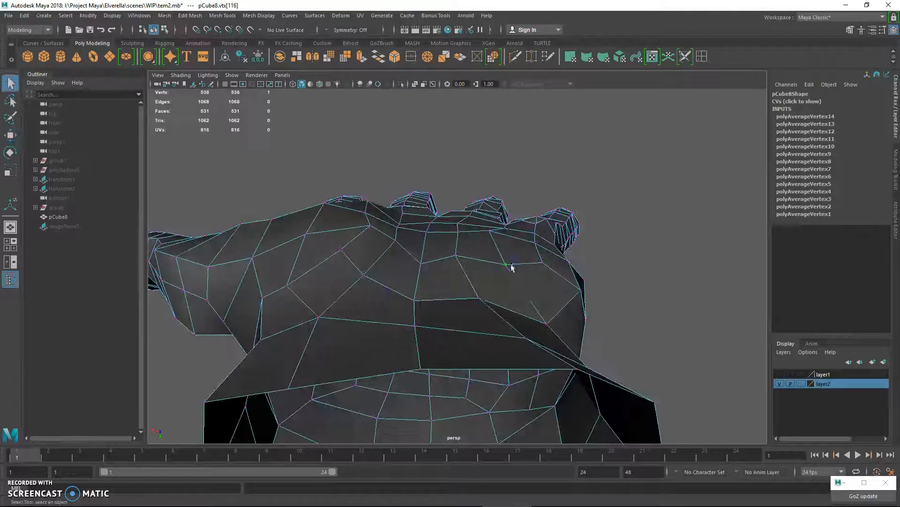
pyautogui.press('w')
pyautogui.moveTo(506, 311); pyautogui.dragTo(458, 301)
pyautogui.press('q')
# Step: Inspect the edge flow across the heel of the palm from several angles, then return to vertex selection
pyautogui.moveTo(432, 226); pyautogui.dragTo(432, 287, button='right')
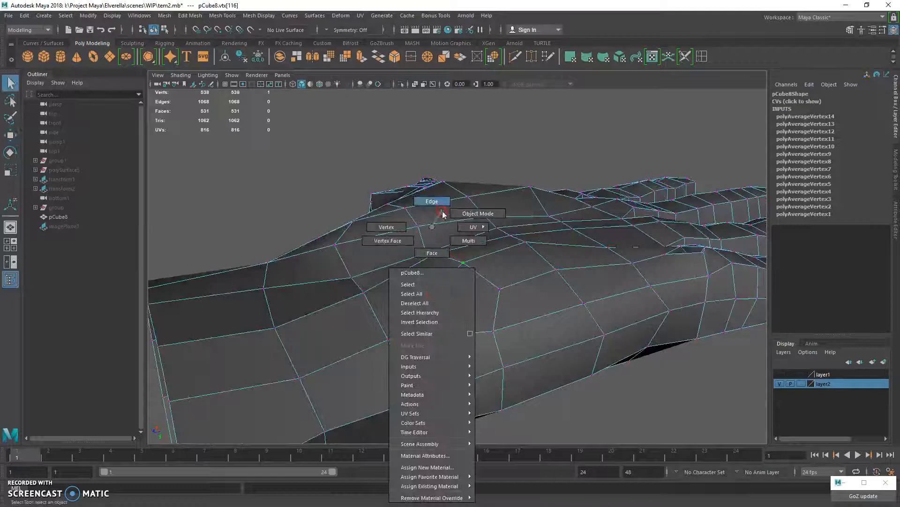
pyautogui.moveTo(442, 211); pyautogui.dragTo(440, 207, button='right')
pyautogui.click(444, 279)
pyautogui.keyDown('alt'); pyautogui.moveTo(418, 311); pyautogui.dragTo(492, 339); pyautogui.keyUp('alt')
pyautogui.keyDown('alt'); pyautogui.moveTo(492, 340); pyautogui.dragTo(468, 342, button='middle'); pyautogui.keyUp('alt')
pyautogui.keyDown('alt'); pyautogui.moveTo(468, 343); pyautogui.dragTo(446, 227); pyautogui.keyUp('alt')
pyautogui.moveTo(450, 227); pyautogui.dragTo(453, 304, button='right')
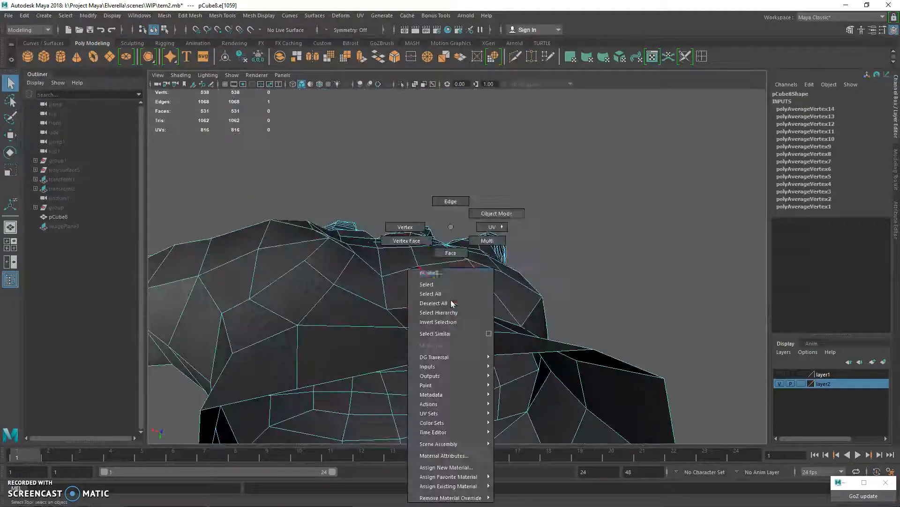
pyautogui.moveTo(419, 230); pyautogui.dragTo(420, 230, button='right')
pyautogui.keyDown('alt'); pyautogui.moveTo(446, 256); pyautogui.dragTo(427, 323); pyautogui.keyUp('alt')
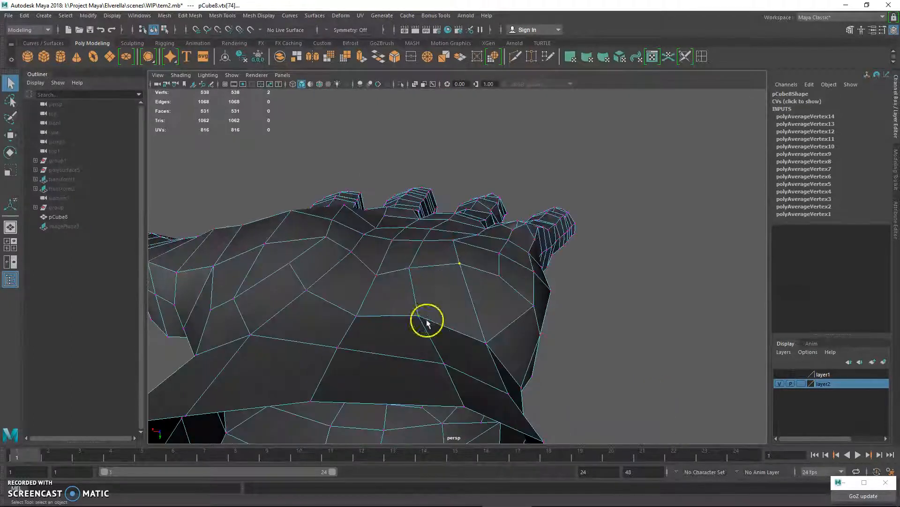
# Step: Move the vertex at the outer heel of the palm outward and average the vertices around it
pyautogui.click(482, 340)
pyautogui.press('w')
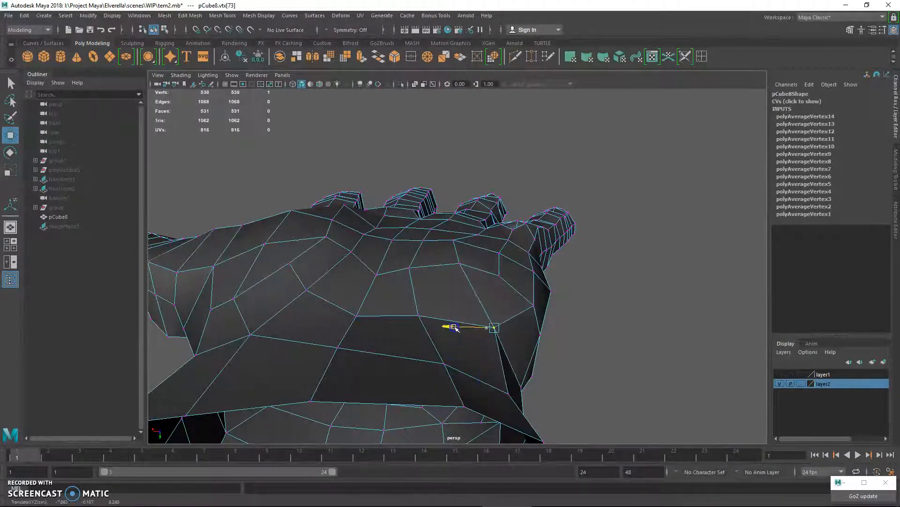
pyautogui.keyDown('alt'); pyautogui.moveTo(455, 326); pyautogui.dragTo(436, 337); pyautogui.keyUp('alt')
pyautogui.click(484, 289)
pyautogui.keyDown('shift'); pyautogui.moveTo(488, 293); pyautogui.dragTo(540, 277, button='right'); pyautogui.keyUp('shift')
pyautogui.keyDown('alt'); pyautogui.moveTo(523, 280); pyautogui.dragTo(386, 304); pyautogui.keyUp('alt')
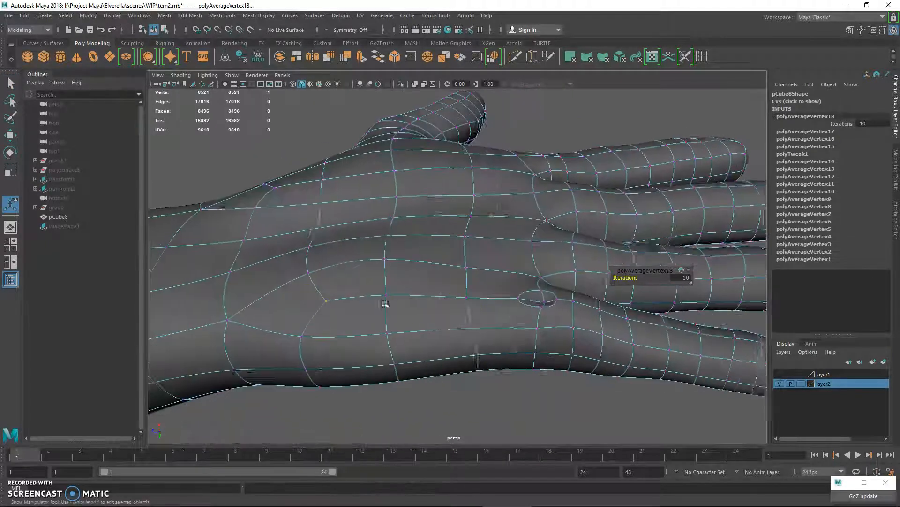
# Step: Merge the small cluster of vertices on the back of the hand near the base of the little finger
pyautogui.press('1')
pyautogui.keyDown('alt'); pyautogui.moveTo(530, 326); pyautogui.dragTo(374, 341); pyautogui.keyUp('alt')
pyautogui.press('q')
pyautogui.click(353, 331)
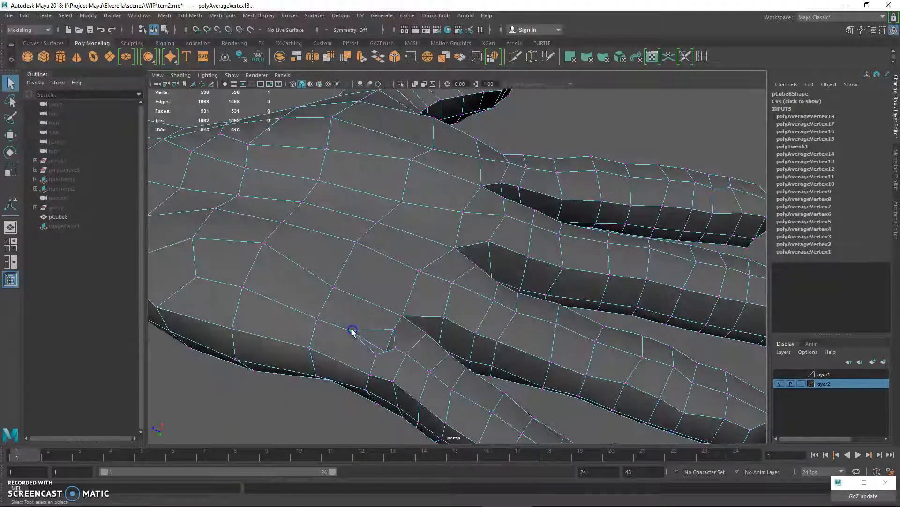
pyautogui.press('4')
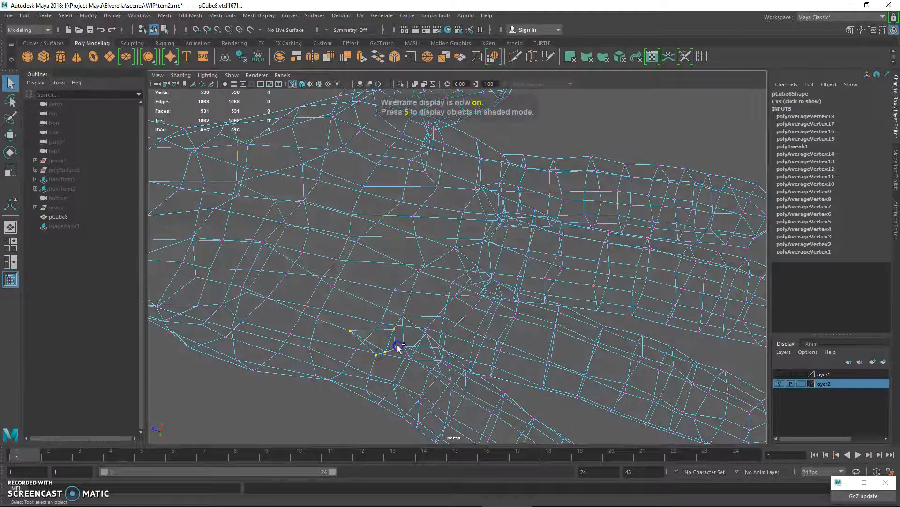
pyautogui.press('5')
pyautogui.moveTo(390, 255)
pyautogui.keyDown('shift'); pyautogui.mouseDown(button='right')
pyautogui.moveTo(386, 233)
pyautogui.moveTo(408, 232)
pyautogui.moveTo(433, 211)
pyautogui.mouseUp(button='right'); pyautogui.keyUp('shift')
# Step: Examine the smoothed hand from the thumb side in object mode
pyautogui.press('3')
pyautogui.scroll(-5, 399, 273)
pyautogui.keyDown('alt'); pyautogui.moveTo(519, 136); pyautogui.dragTo(446, 269); pyautogui.keyUp('alt')
pyautogui.keyDown('alt'); pyautogui.moveTo(541, 153); pyautogui.dragTo(432, 292); pyautogui.keyUp('alt')
pyautogui.click(573, 245)
pyautogui.click(356, 307)
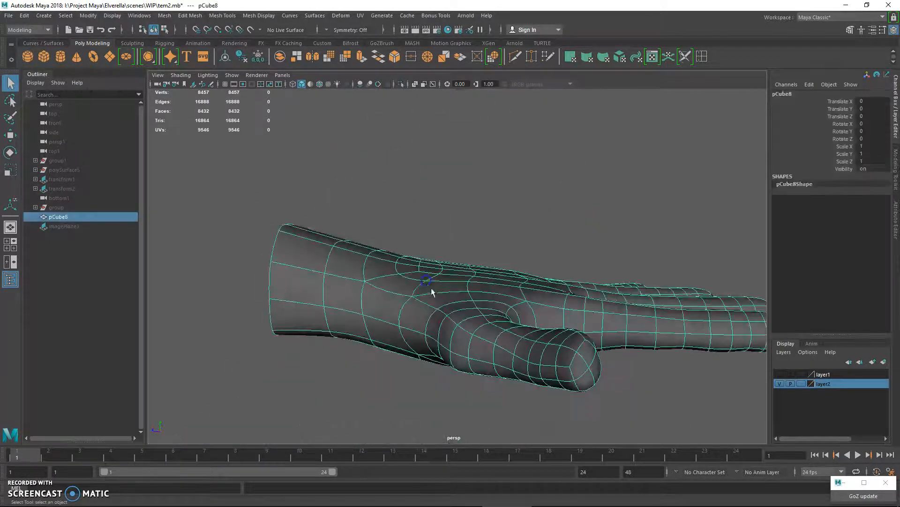
# Step: Show the unsmoothed hand in face selection and constrain the current and next selections to triangles
pyautogui.press('1')
pyautogui.moveTo(412, 226); pyautogui.dragTo(417, 252, button='right')
pyautogui.moveTo(417, 252)
pyautogui.keyDown('alt'); pyautogui.mouseDown()
pyautogui.moveTo(498, 201)
pyautogui.moveTo(507, 235)
pyautogui.moveTo(392, 211)
pyautogui.moveTo(517, 248)
pyautogui.moveTo(603, 221)
pyautogui.moveTo(497, 225)
pyautogui.moveTo(432, 251)
pyautogui.mouseUp(); pyautogui.keyUp('alt')
pyautogui.moveTo(432, 251); pyautogui.dragTo(435, 262, button='right')
pyautogui.click(175, 84)
pyautogui.click(66, 16)
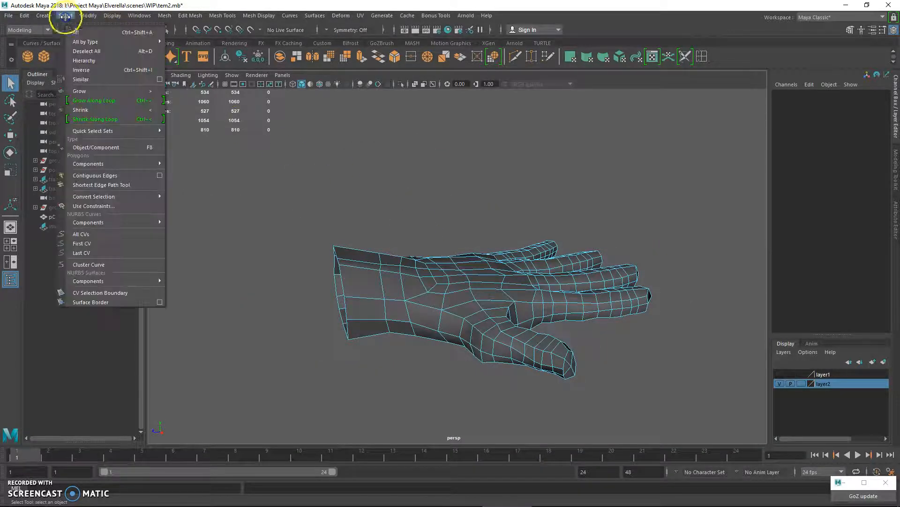
pyautogui.click(127, 207)
pyautogui.moveTo(265, 79); pyautogui.dragTo(244, 59)
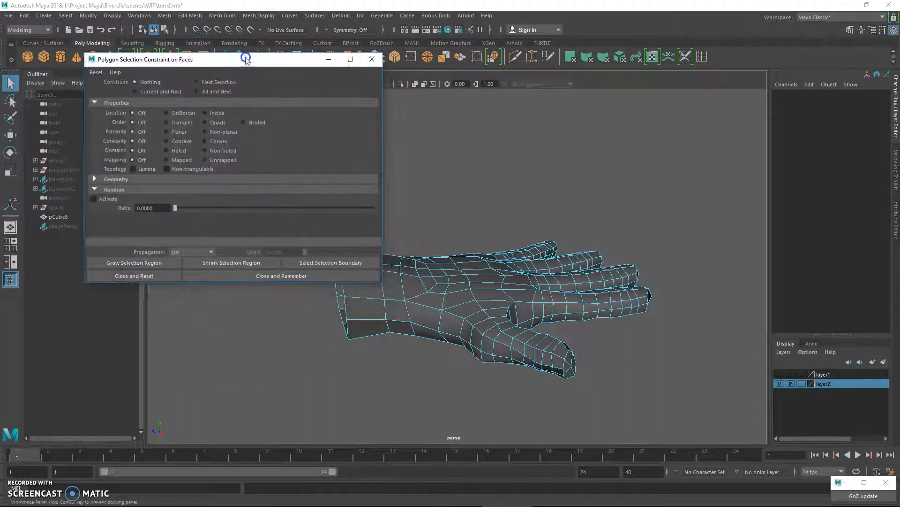
pyautogui.click(179, 122)
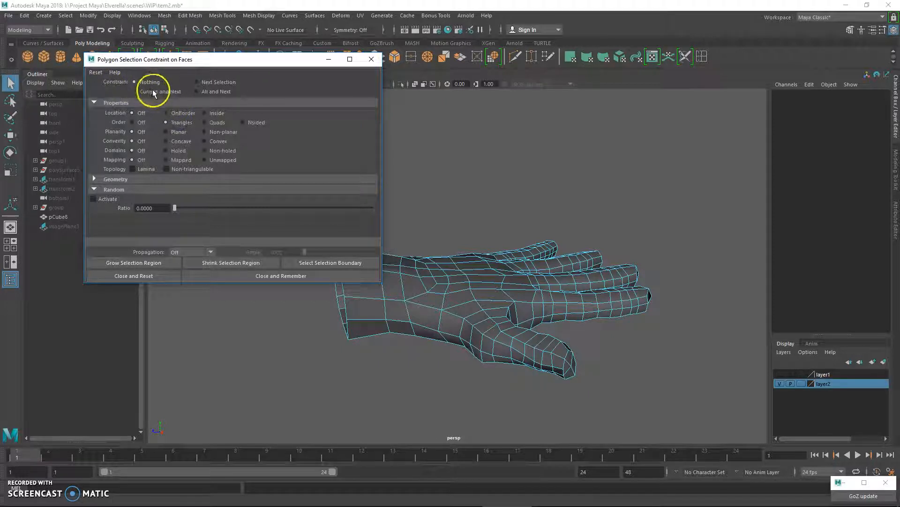
pyautogui.keyDown('alt'); pyautogui.moveTo(442, 187); pyautogui.dragTo(494, 214); pyautogui.keyUp('alt')
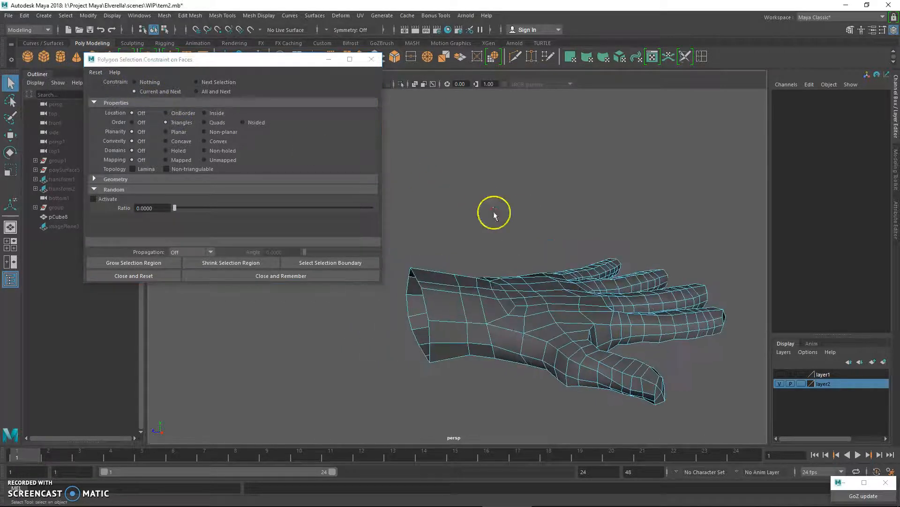
# Step: Check the hand for triangular and N-sided faces using the selection constraint in wireframe and shaded display
pyautogui.press('4')
pyautogui.keyDown('alt'); pyautogui.moveTo(606, 365); pyautogui.dragTo(555, 345); pyautogui.keyUp('alt')
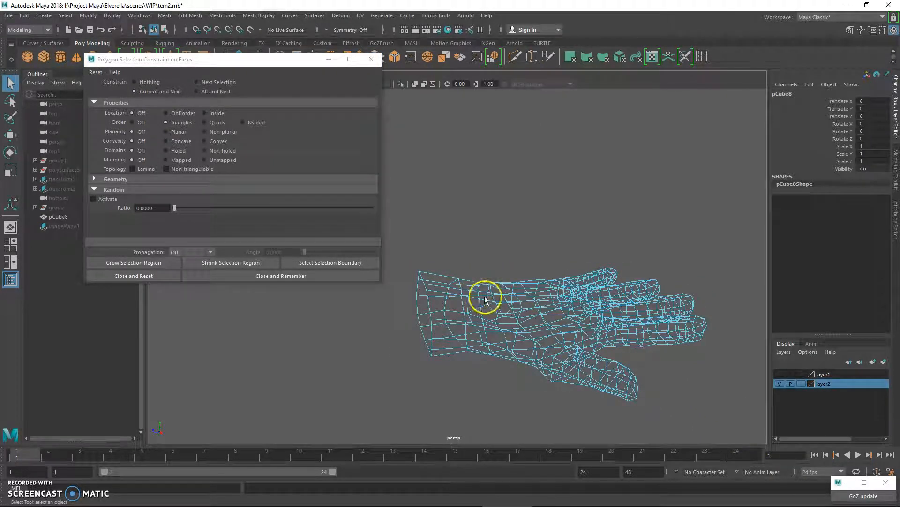
pyautogui.click(251, 126)
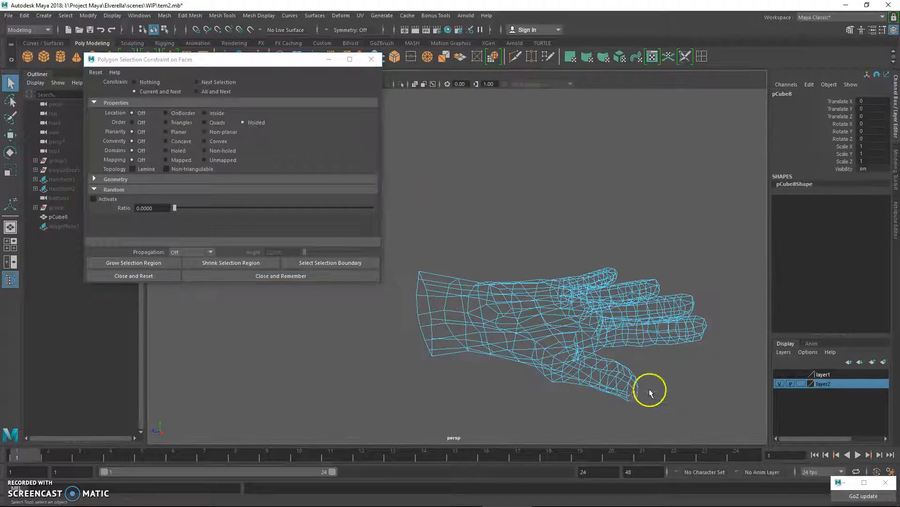
pyautogui.press('5')
pyautogui.keyDown('alt'); pyautogui.moveTo(572, 351); pyautogui.dragTo(159, 134); pyautogui.keyUp('alt')
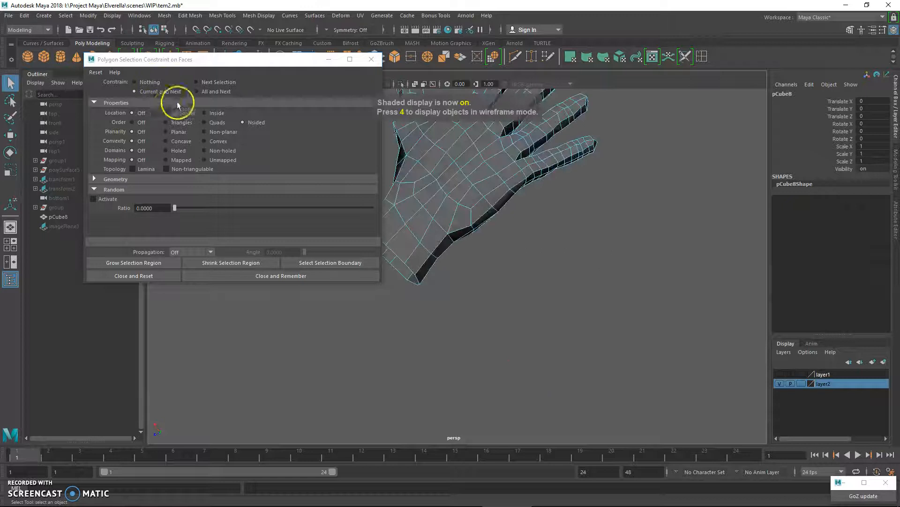
# Step: Turn off the face-order constraint and restore face selection with the palm in view
pyautogui.click(139, 126)
pyautogui.keyDown('alt'); pyautogui.moveTo(453, 199); pyautogui.dragTo(536, 293, button='middle'); pyautogui.keyUp('alt')
pyautogui.scroll(3, 539, 293)
pyautogui.moveTo(557, 227); pyautogui.dragTo(557, 195, button='right')
pyautogui.moveTo(583, 246); pyautogui.dragTo(629, 213, button='right')
pyautogui.keyDown('alt'); pyautogui.moveTo(609, 287); pyautogui.dragTo(534, 274); pyautogui.keyUp('alt')
pyautogui.moveTo(523, 235); pyautogui.dragTo(522, 263, button='right')
pyautogui.keyDown('alt'); pyautogui.moveTo(518, 193); pyautogui.dragTo(504, 141); pyautogui.keyUp('alt')
# Step: Constrain selection to N-sided faces and select across the whole hand to isolate the n-gon on the palm near the wrist
pyautogui.click(253, 122)
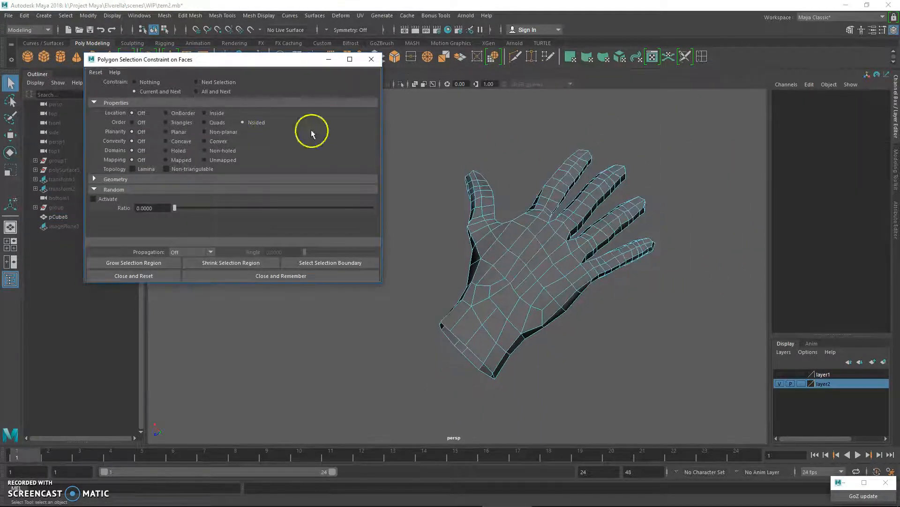
pyautogui.keyDown('alt'); pyautogui.moveTo(500, 143); pyautogui.dragTo(478, 142, button='right'); pyautogui.keyUp('alt')
pyautogui.moveTo(435, 125); pyautogui.dragTo(767, 443)
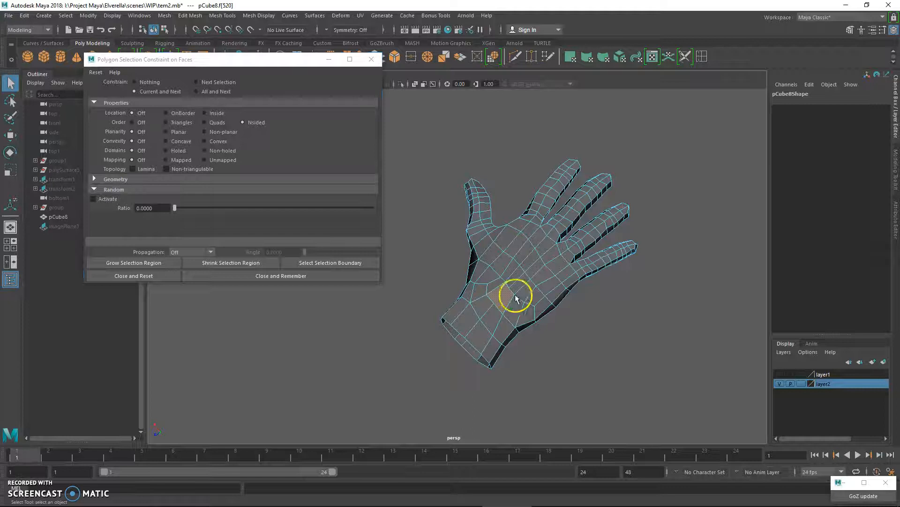
pyautogui.keyDown('alt'); pyautogui.moveTo(516, 298); pyautogui.dragTo(531, 275); pyautogui.keyUp('alt')
pyautogui.keyDown('alt'); pyautogui.moveTo(531, 276); pyautogui.dragTo(657, 326, button='right'); pyautogui.keyUp('alt')
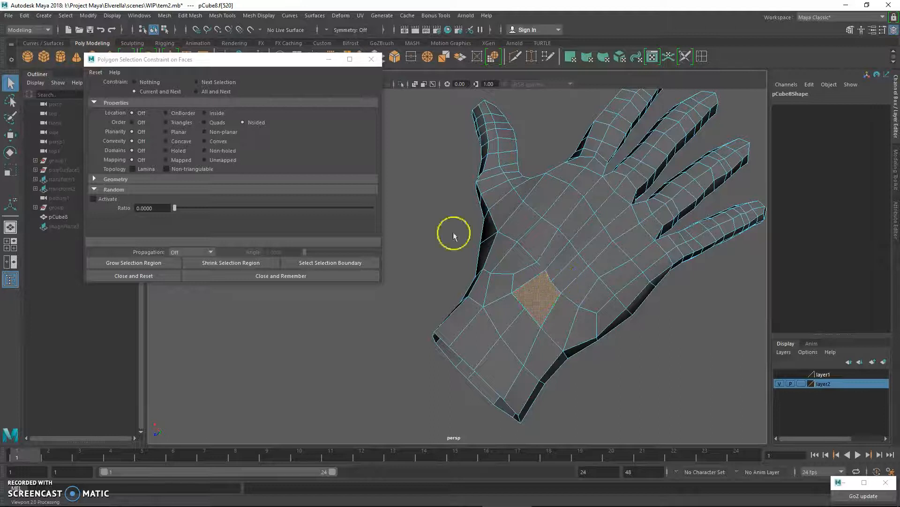
pyautogui.click(430, 181)
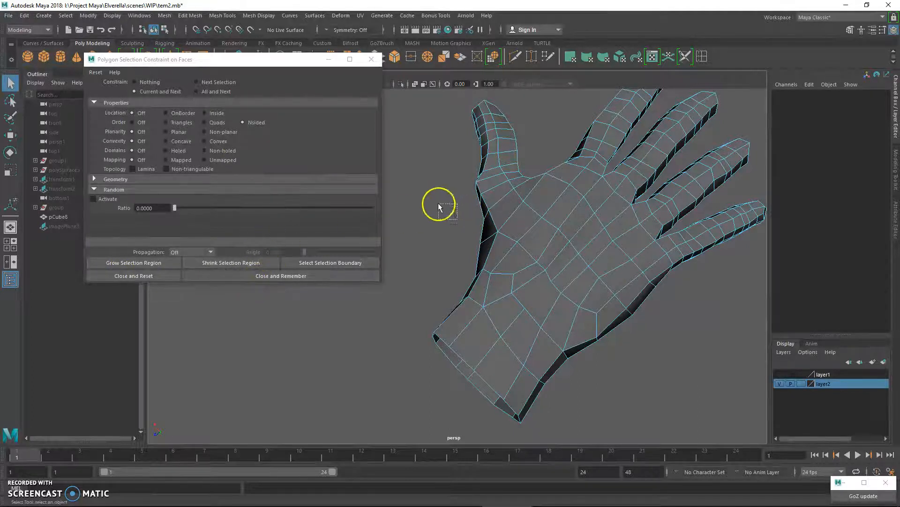
pyautogui.click(551, 275)
pyautogui.moveTo(854, 413); pyautogui.dragTo(854, 414)
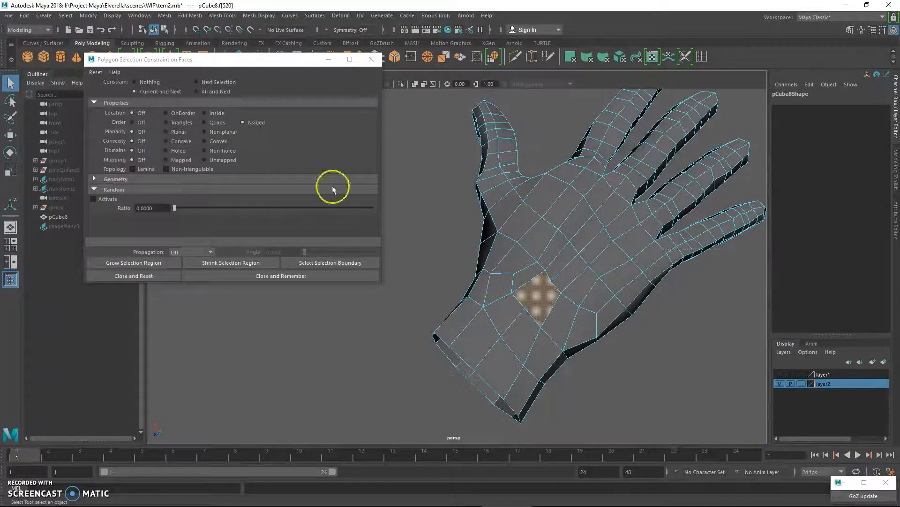
# Step: Reset and close the selection constraint, and cut across the n-gon near the heel of the palm to split it
pyautogui.click(250, 122)
pyautogui.click(141, 276)
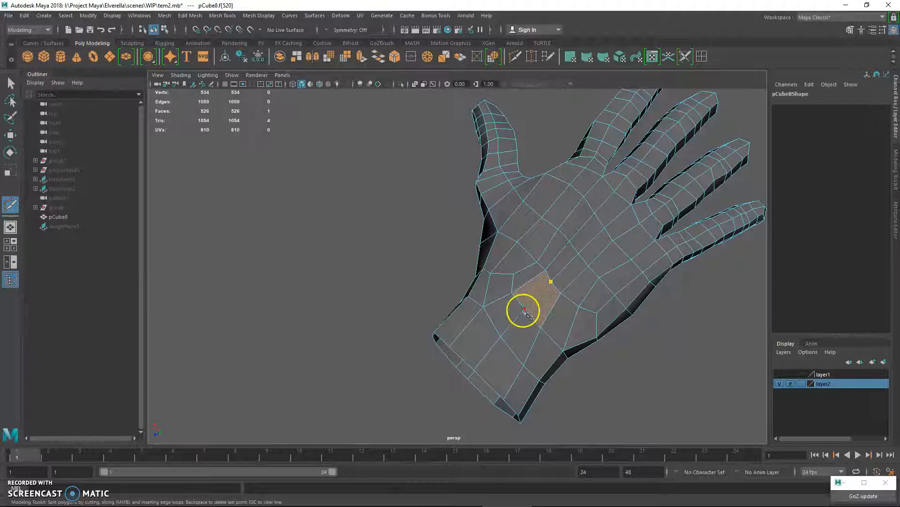
pyautogui.click(551, 281)
pyautogui.keyDown('alt'); pyautogui.moveTo(555, 280); pyautogui.dragTo(460, 296); pyautogui.keyUp('alt')
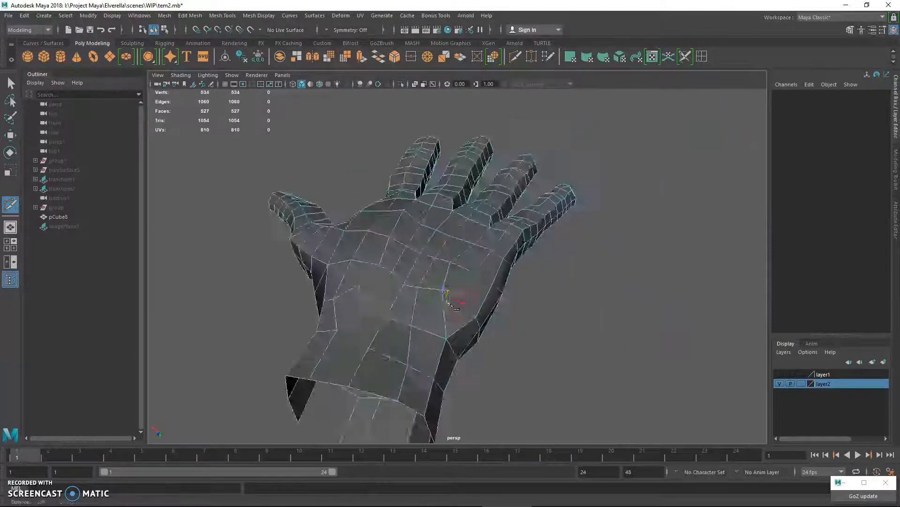
# Step: Average the vertices around the new cut near the heel of the palm and check the smoothed hand
pyautogui.keyDown('alt'); pyautogui.moveTo(460, 296); pyautogui.dragTo(396, 208, button='right'); pyautogui.keyUp('alt')
pyautogui.press('q')
pyautogui.rightClick(395, 207)
pyautogui.click(349, 206)
pyautogui.keyDown('alt'); pyautogui.moveTo(388, 238); pyautogui.dragTo(487, 255); pyautogui.keyUp('alt')
pyautogui.keyDown('alt'); pyautogui.moveTo(515, 288); pyautogui.dragTo(458, 298); pyautogui.keyUp('alt')
pyautogui.keyDown('shift'); pyautogui.moveTo(458, 297); pyautogui.dragTo(518, 278, button='right'); pyautogui.keyUp('shift')
pyautogui.press('g')
pyautogui.press('g')
pyautogui.press('g')
pyautogui.press('3')
pyautogui.press('F8')
pyautogui.keyDown('alt'); pyautogui.moveTo(633, 101); pyautogui.dragTo(413, 257); pyautogui.keyUp('alt')
# Step: Average the palm vertices below the index finger and toward the thumb on the unsmoothed mesh
pyautogui.press('1')
pyautogui.keyDown('alt'); pyautogui.moveTo(413, 258); pyautogui.dragTo(443, 262, button='right'); pyautogui.keyUp('alt')
pyautogui.moveTo(421, 227); pyautogui.dragTo(389, 228, button='right')
pyautogui.click(376, 292)
pyautogui.press('g')
pyautogui.press('g')
pyautogui.press('g')
pyautogui.press('g')
pyautogui.press('g')
pyautogui.press('g')
pyautogui.press('g')
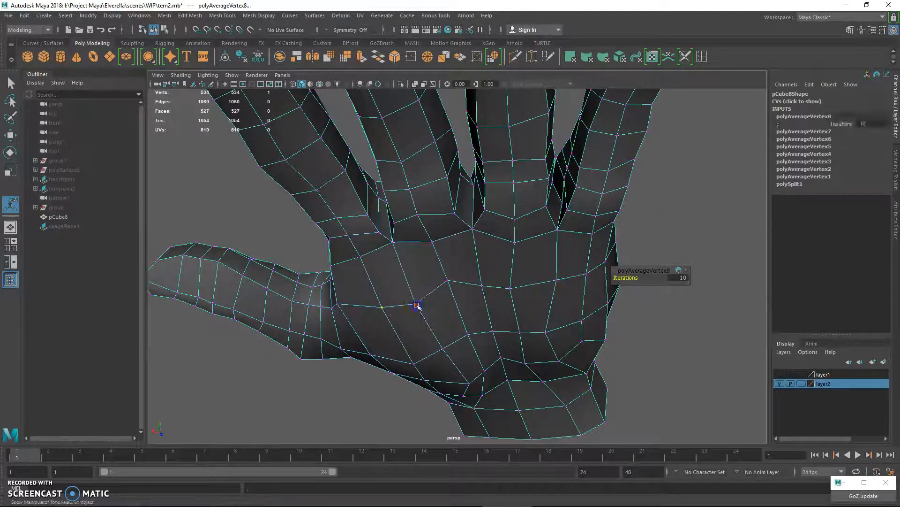
# Step: Insert an edge loop around the hand just behind the knuckles
pyautogui.keyDown('alt'); pyautogui.moveTo(477, 288); pyautogui.dragTo(572, 326); pyautogui.keyUp('alt')
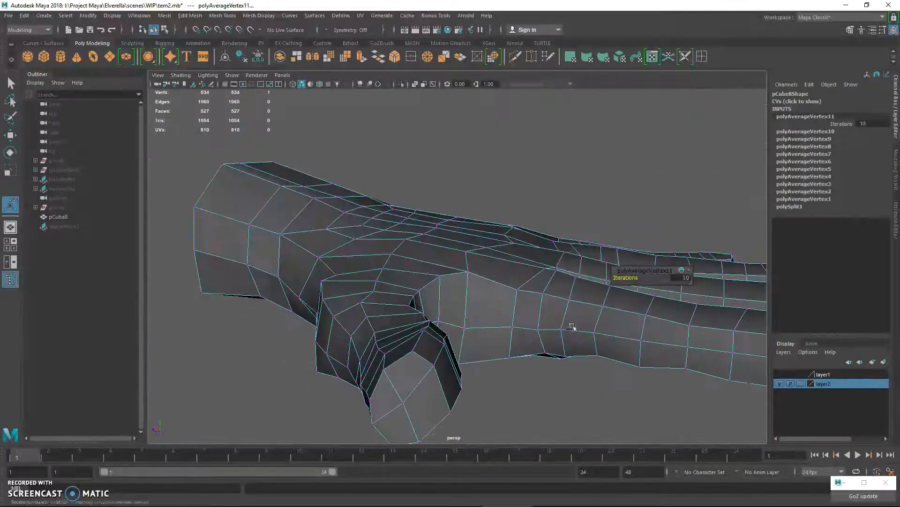
pyautogui.keyDown('alt'); pyautogui.moveTo(575, 231); pyautogui.dragTo(528, 277); pyautogui.keyUp('alt')
pyautogui.click(531, 275)
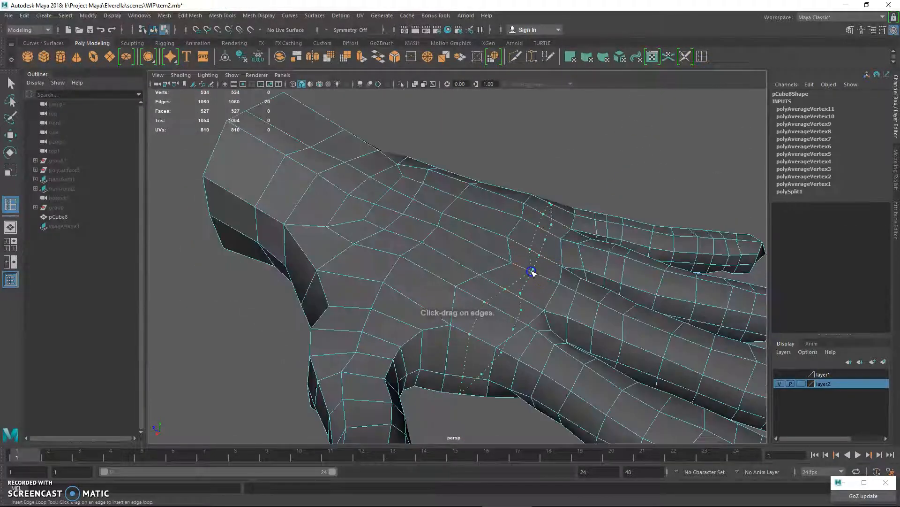
# Step: Average the vertices around the new edge loop on the back of the hand behind the knuckles
pyautogui.moveTo(507, 227); pyautogui.dragTo(491, 267, button='right')
pyautogui.click(492, 265)
pyautogui.press('g')
pyautogui.press('g')
pyautogui.press('g')
pyautogui.press('g')
pyautogui.press('g')
pyautogui.press('g')
pyautogui.press('g')
pyautogui.click(508, 240)
pyautogui.press('g')
pyautogui.press('g')
pyautogui.press('g')
pyautogui.press('g')
pyautogui.press('g')
pyautogui.press('g')
pyautogui.press('g')
pyautogui.press('g')
pyautogui.press('g')
pyautogui.click(542, 260)
pyautogui.press('g')
pyautogui.press('g')
pyautogui.press('g')
pyautogui.press('g')
pyautogui.press('g')
pyautogui.press('g')
pyautogui.press('g')
# Step: Examine the smoothed back of the hand in object mode
pyautogui.scroll(-5, 535, 247)
pyautogui.moveTo(507, 243)
pyautogui.keyDown('alt'); pyautogui.mouseDown()
pyautogui.moveTo(402, 251)
pyautogui.moveTo(508, 261)
pyautogui.mouseUp(); pyautogui.keyUp('alt')
pyautogui.press('3')
pyautogui.press('g')
pyautogui.moveTo(464, 239); pyautogui.dragTo(512, 207, button='right')
pyautogui.keyDown('alt'); pyautogui.moveTo(412, 268); pyautogui.dragTo(306, 361); pyautogui.keyUp('alt')
pyautogui.click(437, 209)
pyautogui.scroll(3, 474, 205)
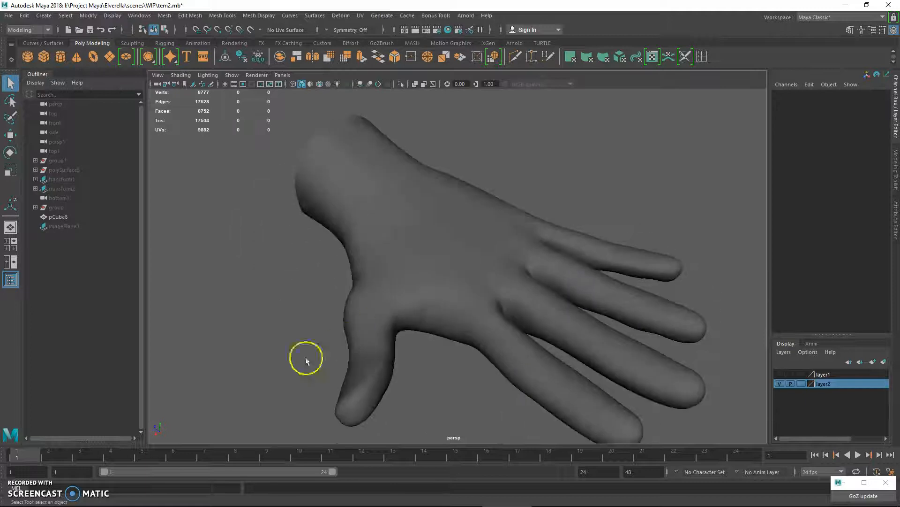
pyautogui.click(489, 366)
# Step: Select the vertices around the open wrist end of the unsmoothed hand and activate the Scale tool for them
pyautogui.keyDown('alt'); pyautogui.moveTo(489, 366); pyautogui.dragTo(593, 223); pyautogui.keyUp('alt')
pyautogui.press('1')
pyautogui.moveTo(593, 223); pyautogui.dragTo(577, 199, button='right')
pyautogui.press('4')
pyautogui.moveTo(685, 372)
pyautogui.mouseDown()
pyautogui.moveTo(456, 206)
pyautogui.moveTo(510, 296)
pyautogui.moveTo(488, 312)
pyautogui.moveTo(432, 305)
pyautogui.moveTo(396, 235)
pyautogui.mouseUp()
pyautogui.press('w')
pyautogui.press('r')
pyautogui.press('5')
pyautogui.moveTo(394, 227); pyautogui.dragTo(431, 213, button='right')
pyautogui.keyDown('alt'); pyautogui.moveTo(451, 225); pyautogui.dragTo(436, 239); pyautogui.keyUp('alt')
pyautogui.moveTo(435, 236); pyautogui.dragTo(389, 226, button='right')
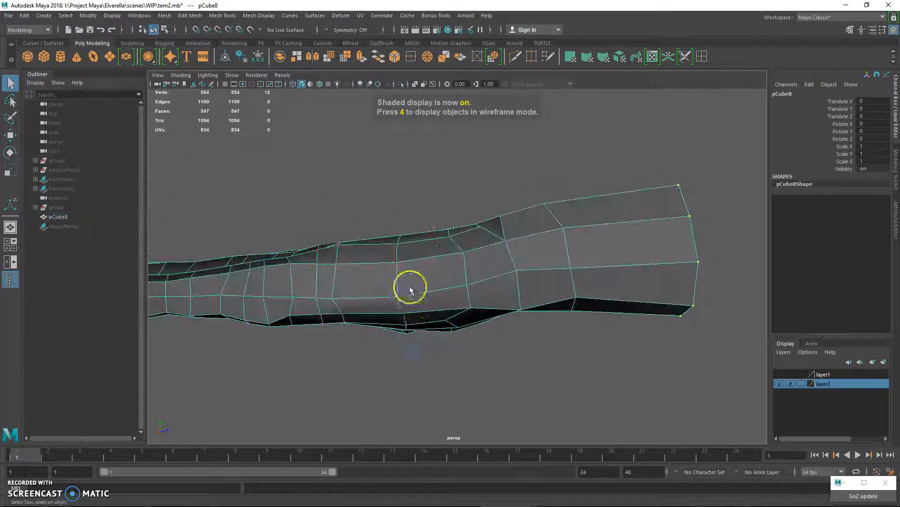
# Step: Nudge the vertex on the underside of the wrist vertically with the Move tool
pyautogui.click(406, 311)
pyautogui.press('w')
pyautogui.press('w')
pyautogui.press('w')
pyautogui.click(521, 271)
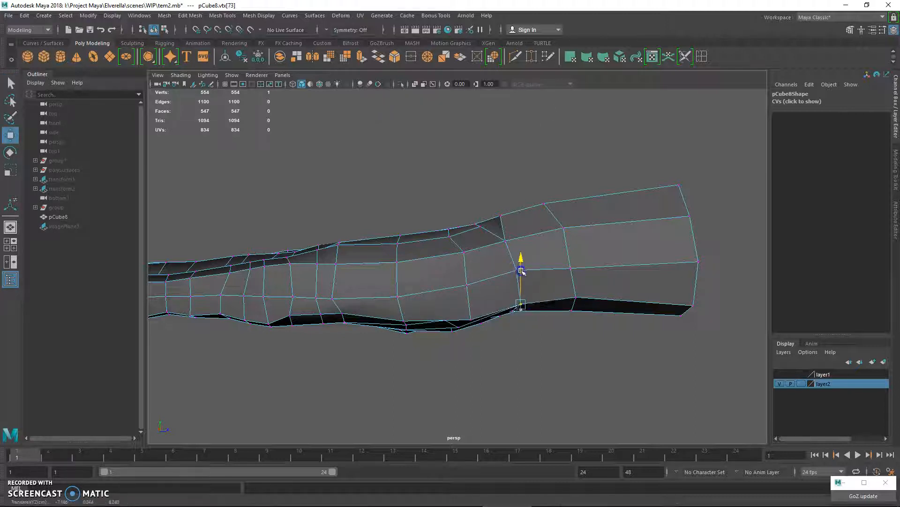
# Step: Average the vertices on the little-finger side of the back of the hand near the wrist
pyautogui.keyDown('alt'); pyautogui.moveTo(522, 267); pyautogui.dragTo(505, 257, button='middle'); pyautogui.keyUp('alt')
pyautogui.press('q')
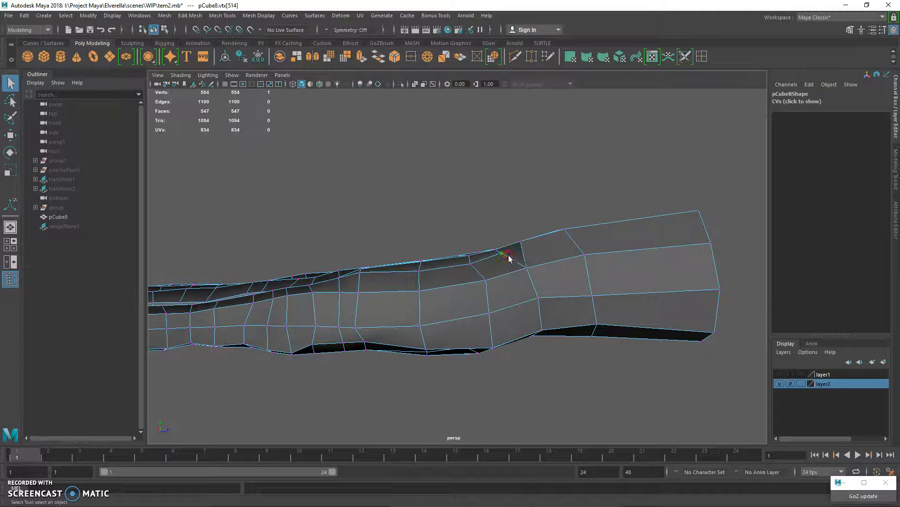
pyautogui.keyDown('shift'); pyautogui.moveTo(509, 255); pyautogui.dragTo(521, 248, button='right'); pyautogui.keyUp('shift')
pyautogui.click(474, 263)
pyautogui.press('g')
pyautogui.press('g')
pyautogui.keyDown('alt'); pyautogui.moveTo(329, 300); pyautogui.dragTo(263, 370); pyautogui.keyUp('alt')
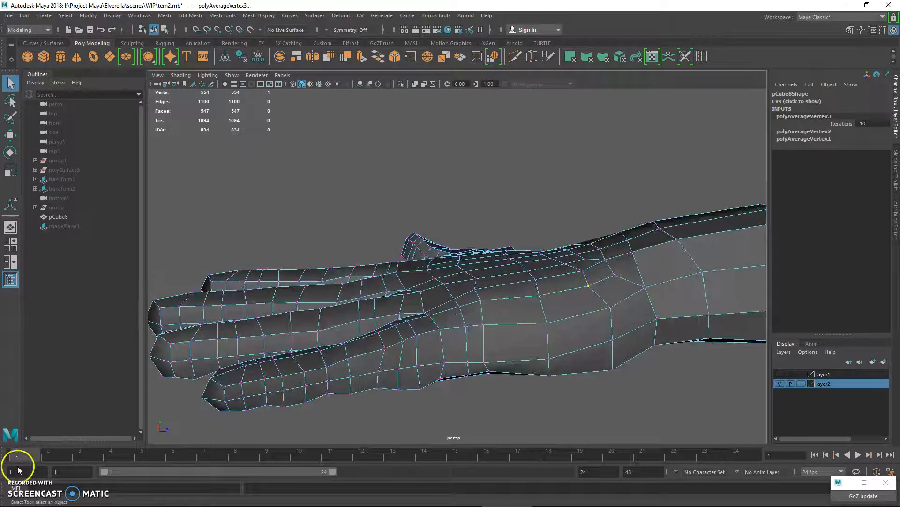